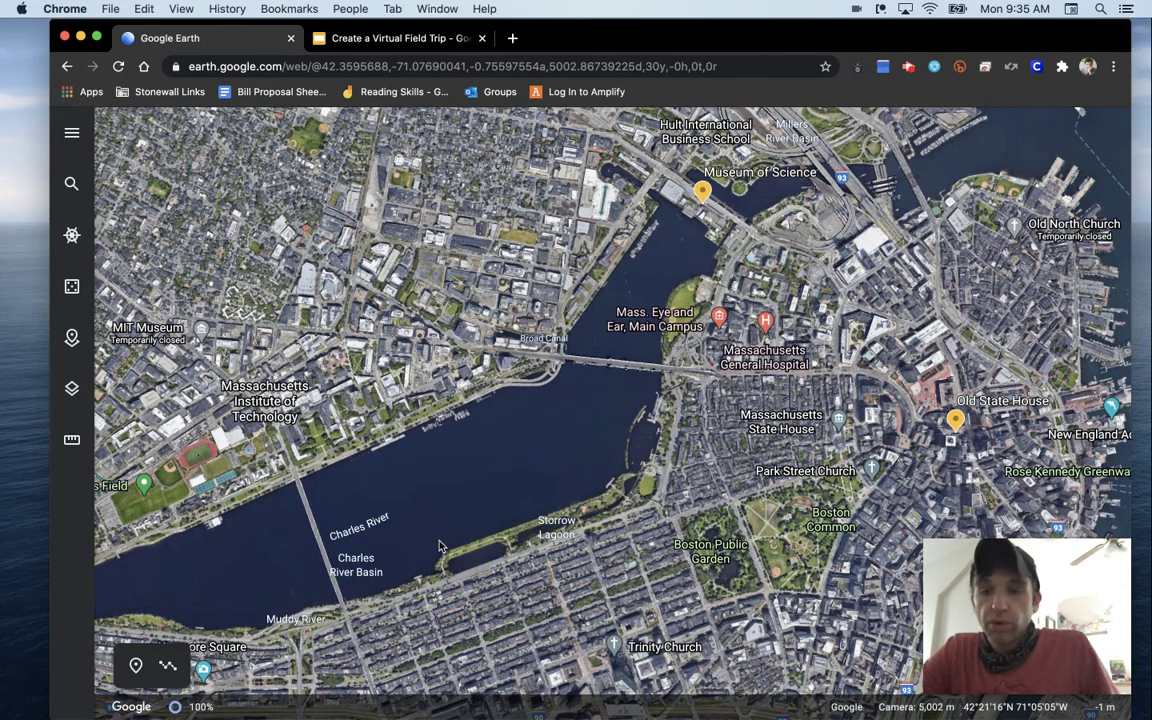
Step: Zoom in on downtown Boston, centring the map on the Old State House
left_click_drag(797, 460, 503, 432)
scroll(503, 430, "up", 2)
scroll(503, 432, "up", 3)
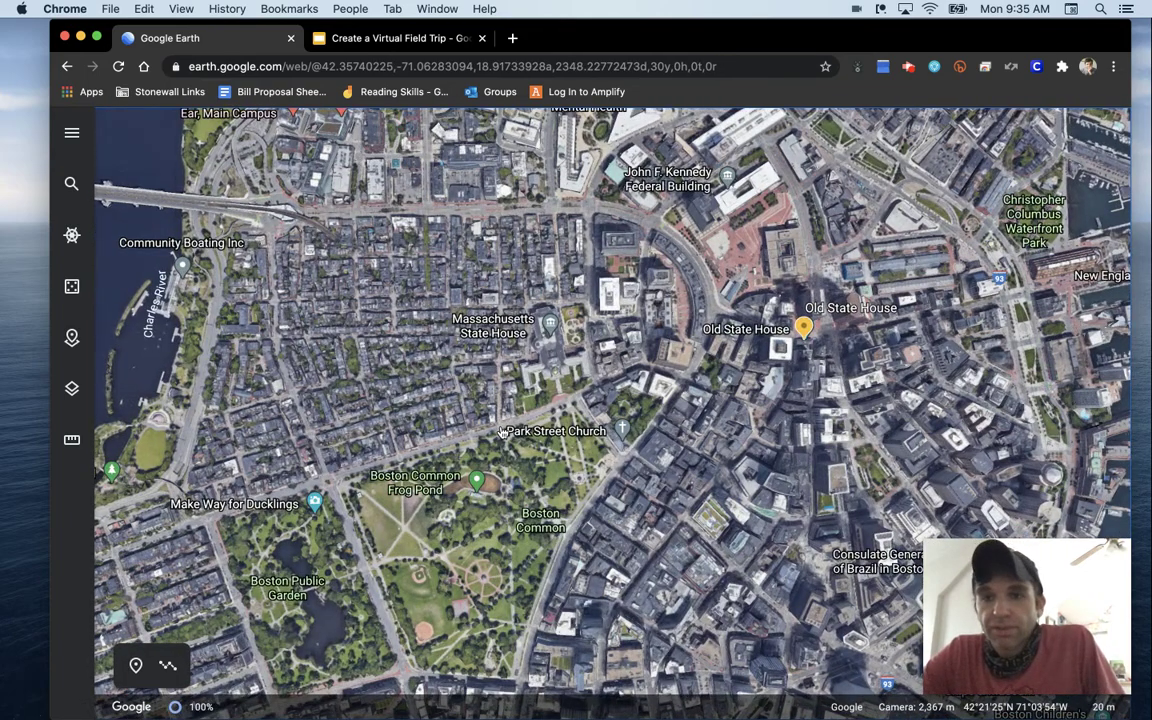
left_click_drag(660, 215, 620, 135)
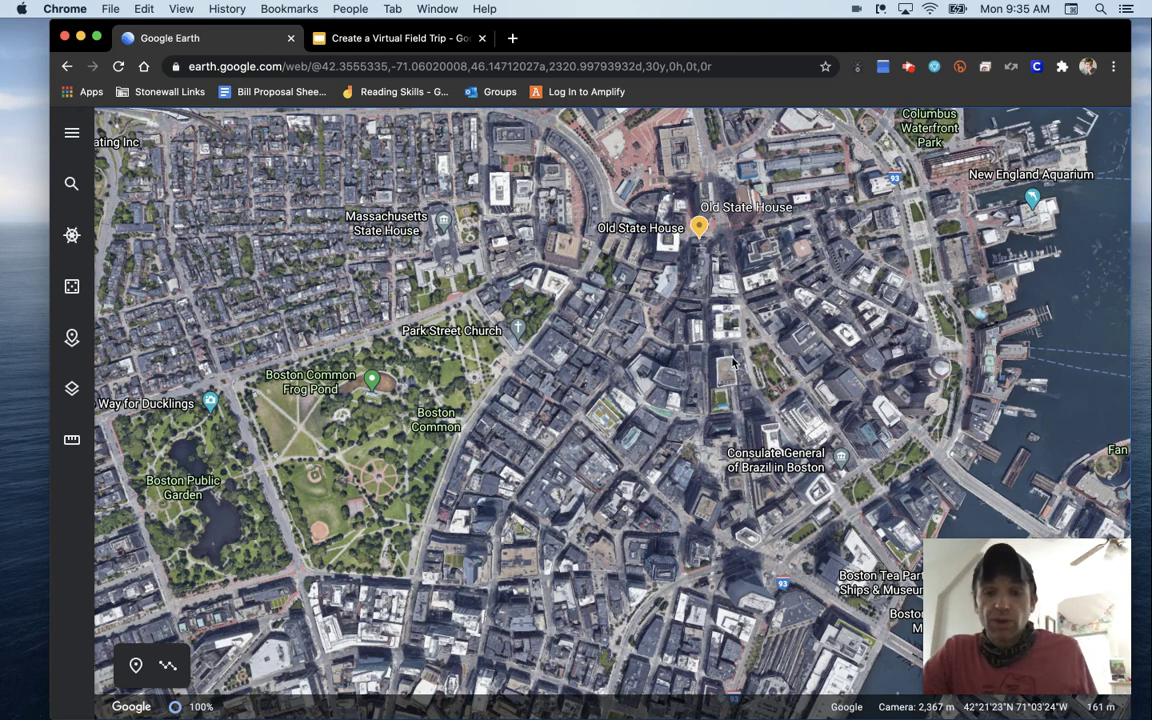
Step: Tilt downtown into 3-D, pan over the harbour and North End, then view the assignment slides
left_click_drag(663, 327, 762, 245, "shift")
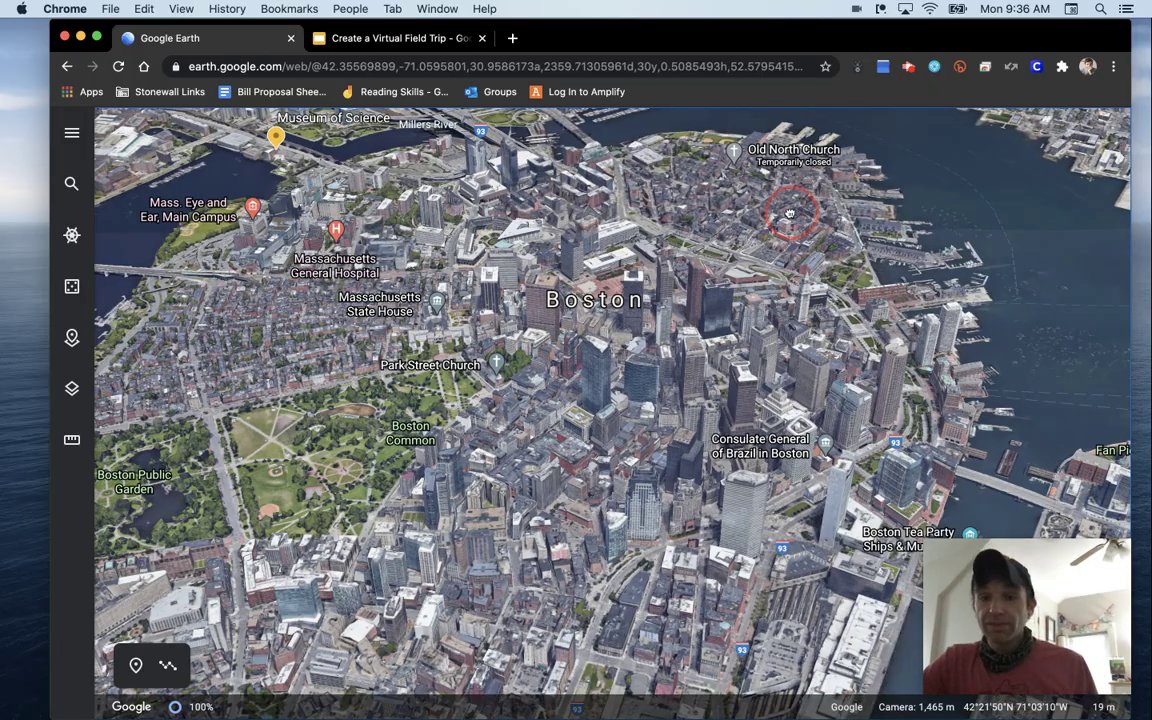
mouse_move(762, 244)
left_mouse_down()
mouse_move(715, 249)
mouse_move(625, 222)
mouse_move(612, 178)
mouse_move(746, 185)
mouse_move(770, 224)
left_mouse_up()
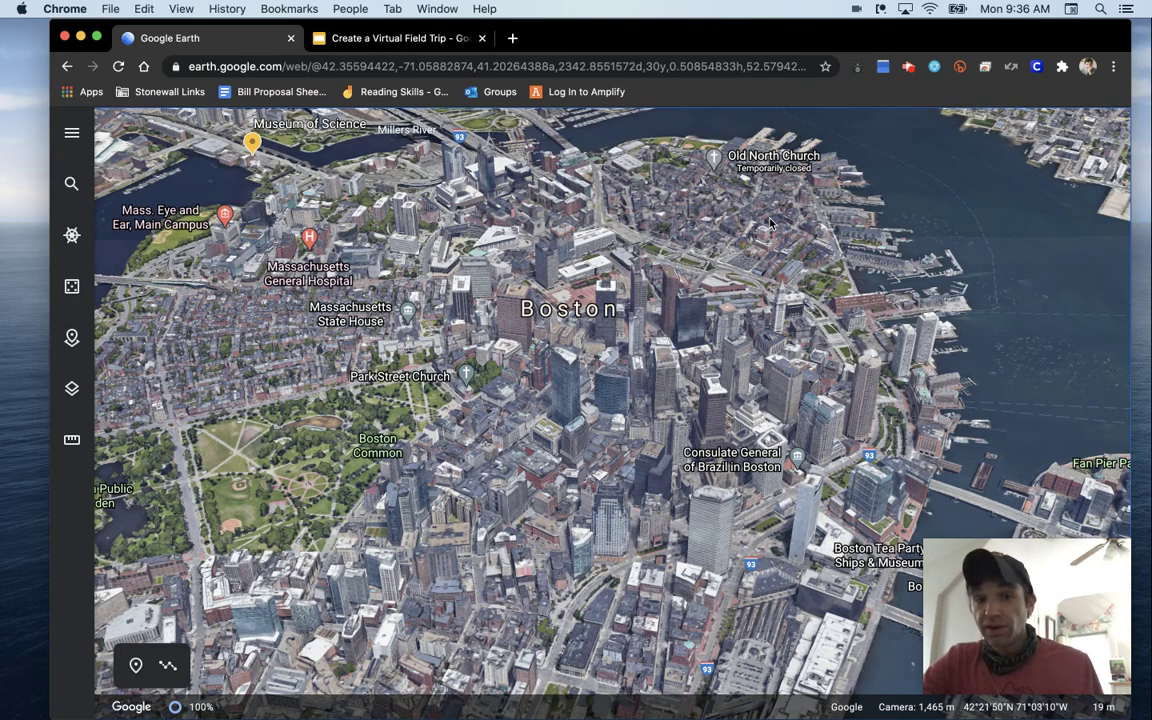
left_click_drag(752, 258, 620, 377)
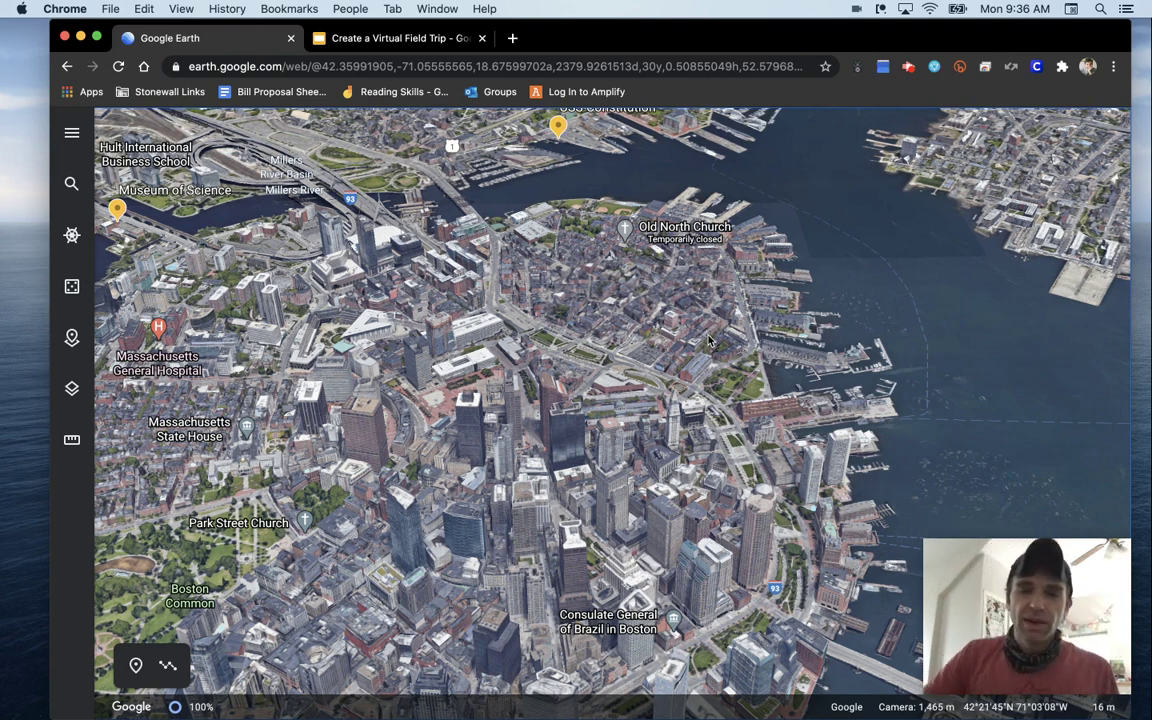
left_click_drag(300, 270, 420, 140)
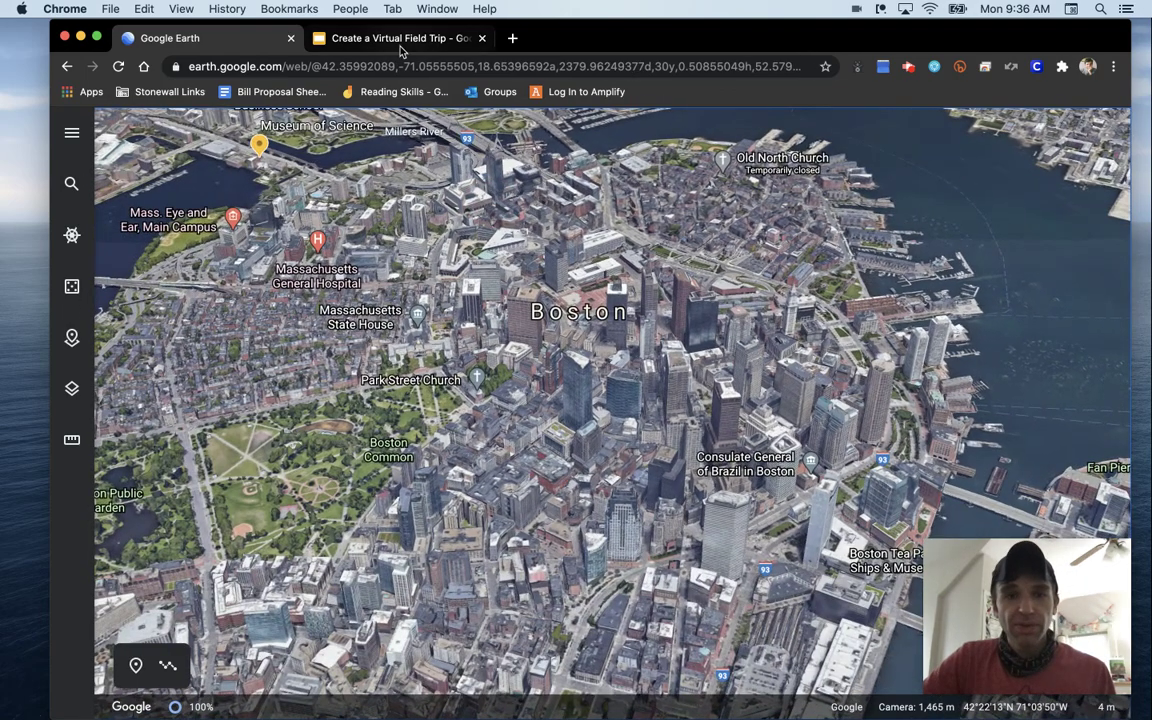
left_click(400, 42)
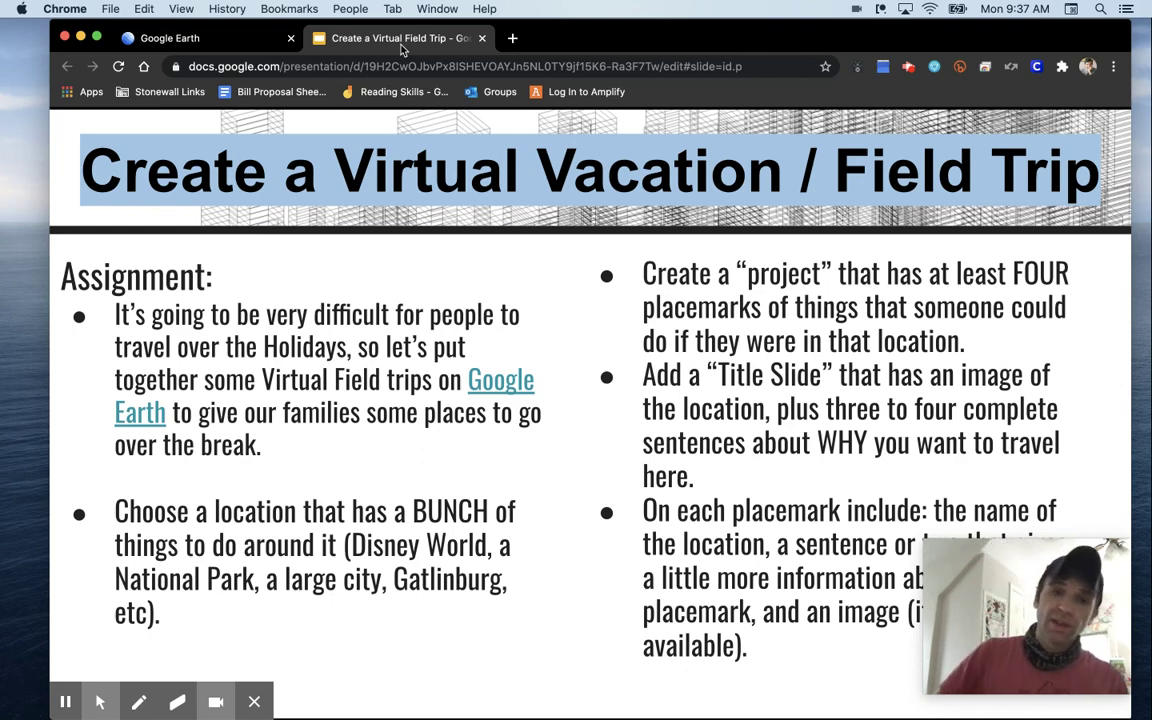
left_click(170, 38)
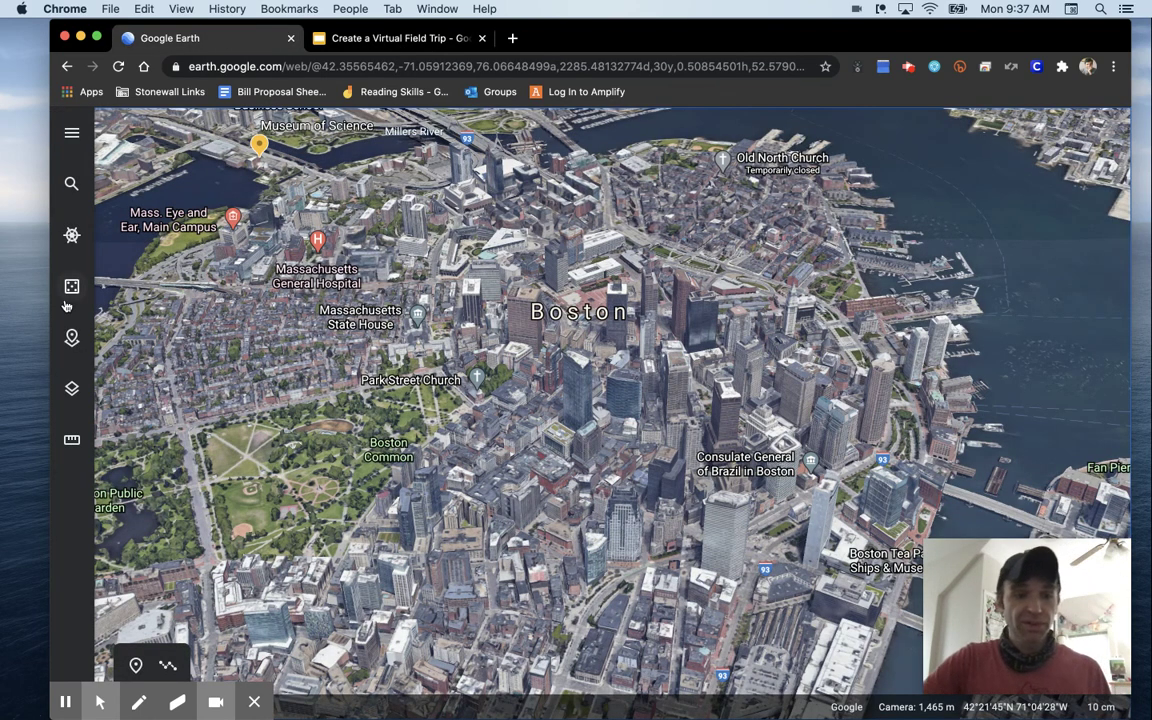
Step: Show the three existing projects and the New project creation choices
left_click(71, 338)
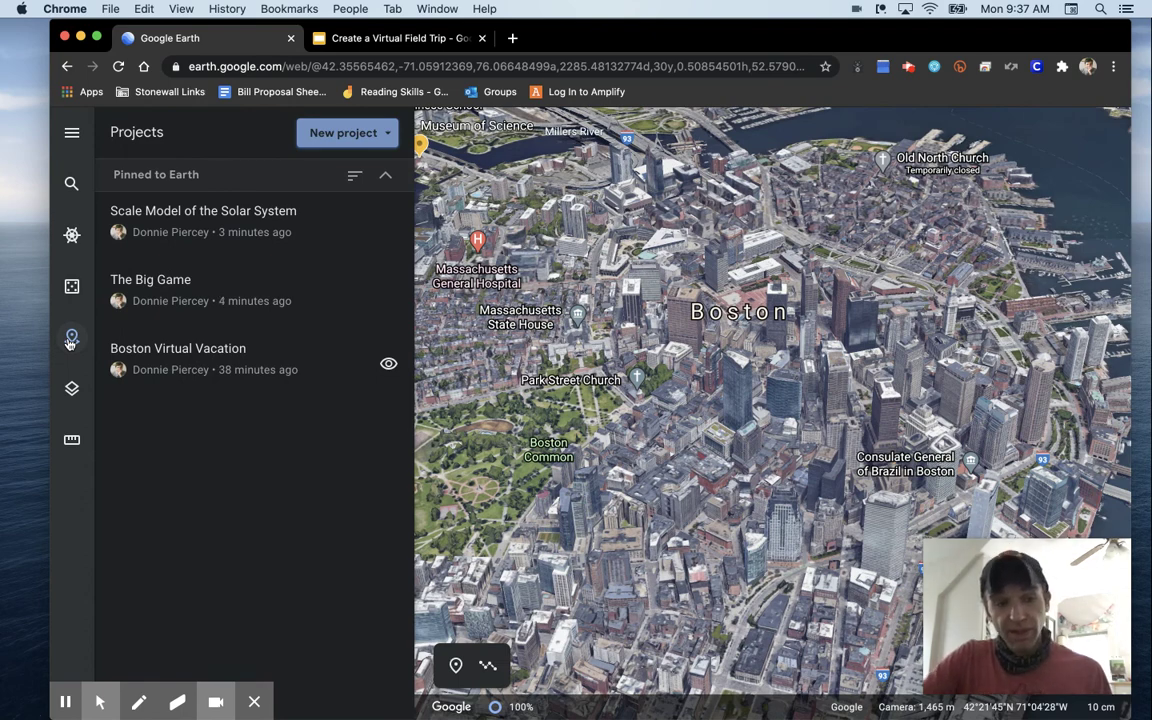
left_click(70, 339)
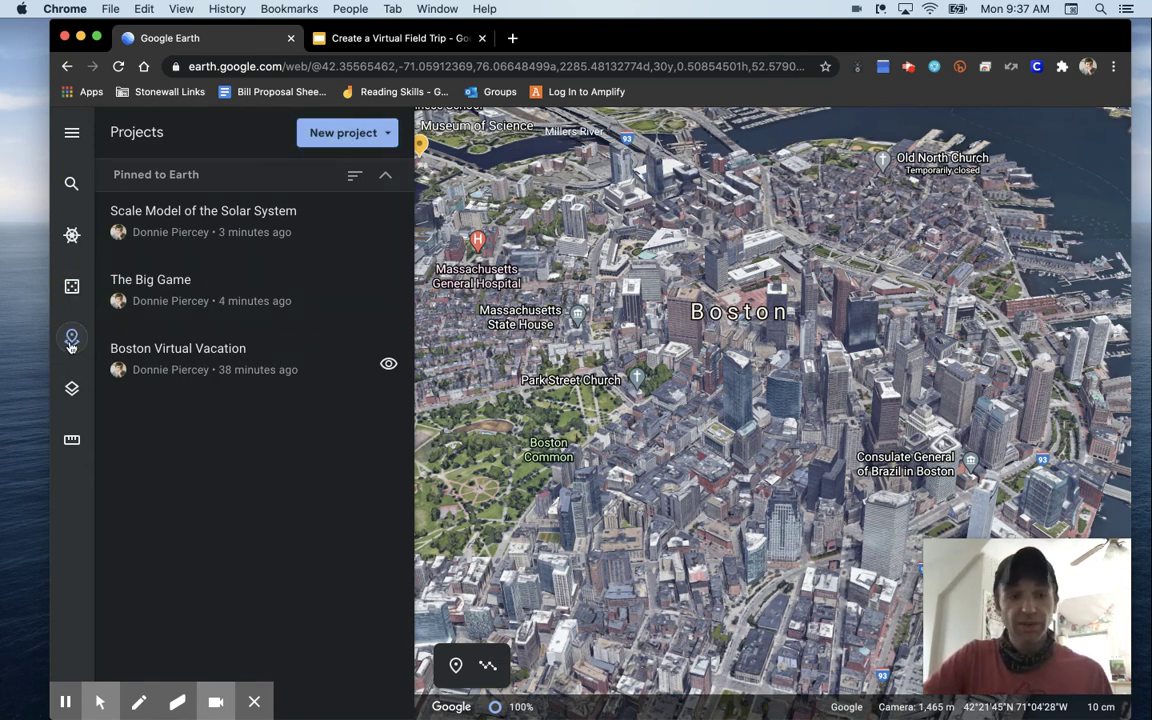
scroll(72, 342, "up", 5, "ctrl")
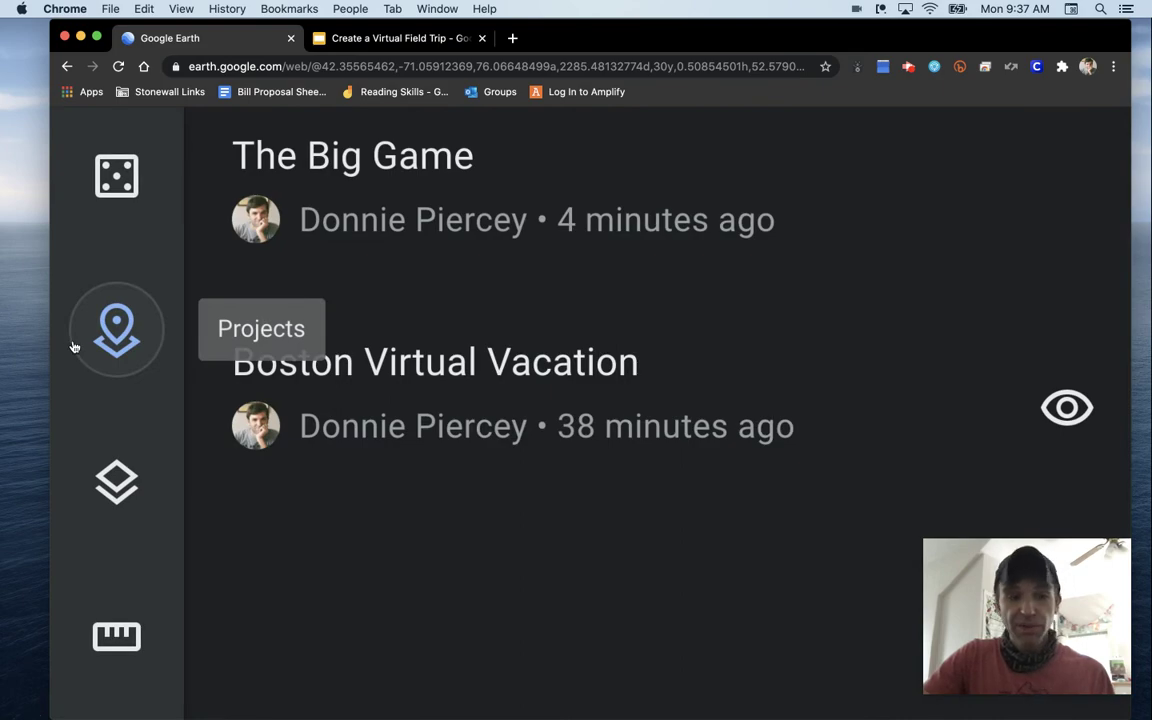
scroll(72, 347, "down", 5, "ctrl")
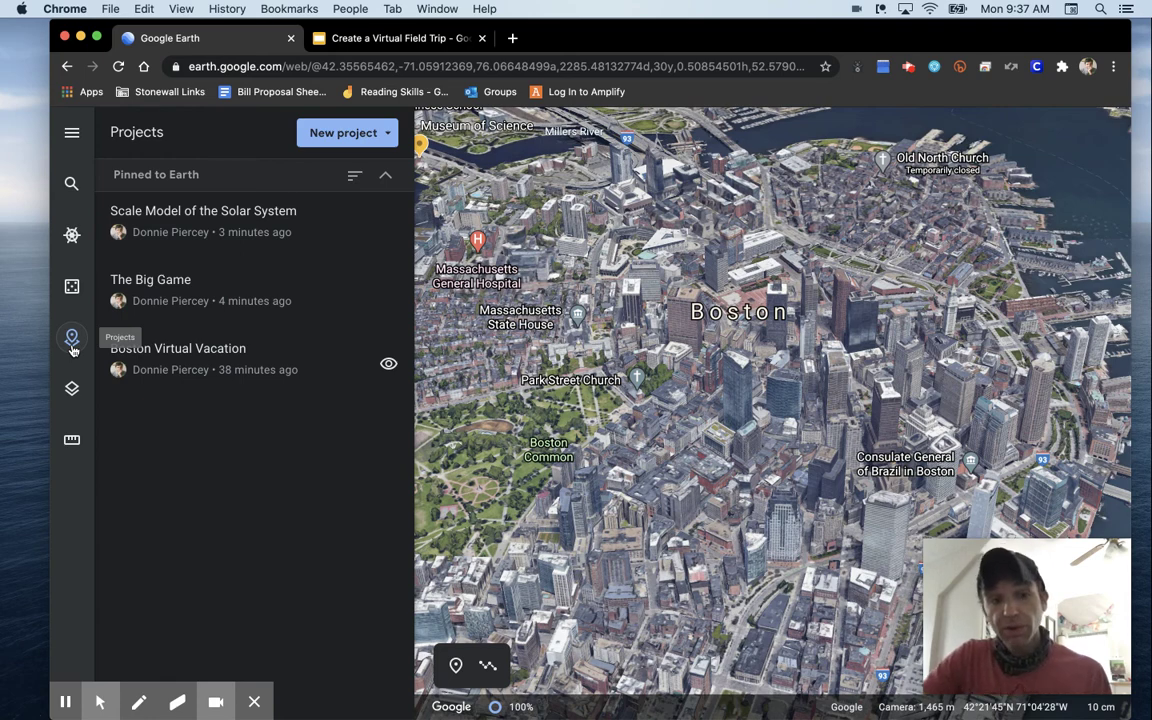
left_click(362, 136)
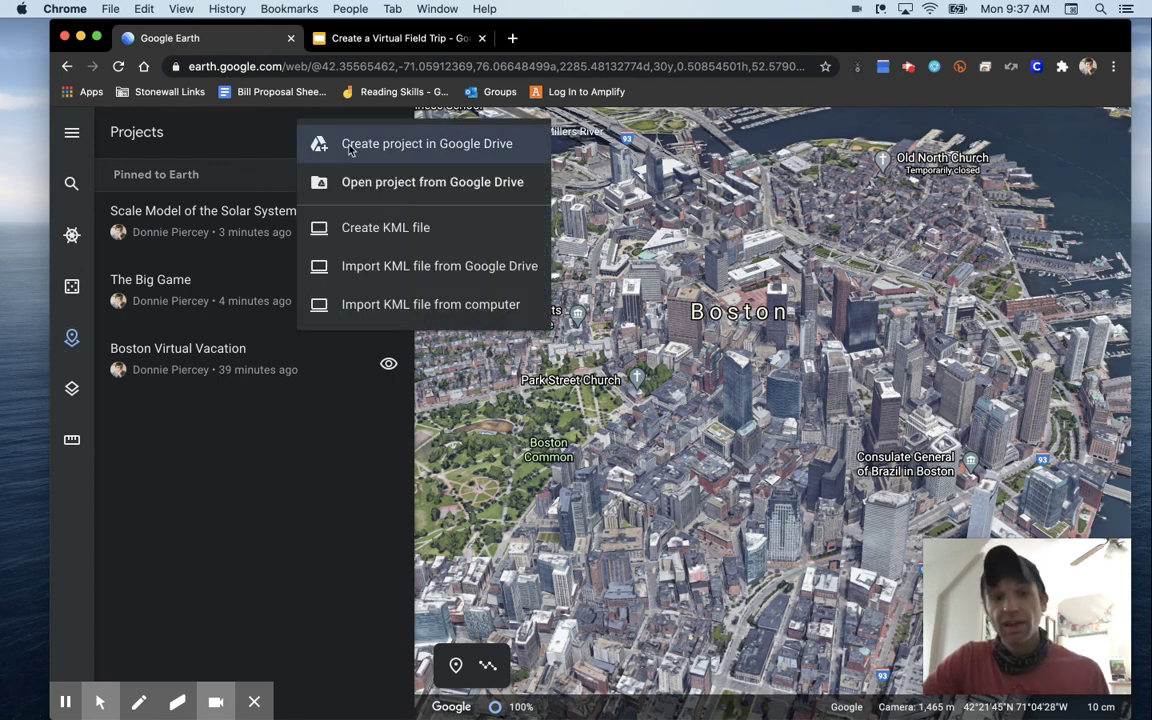
Step: Create 'Untitled Project' in Google Drive and open its title and description for editing
left_click(456, 145)
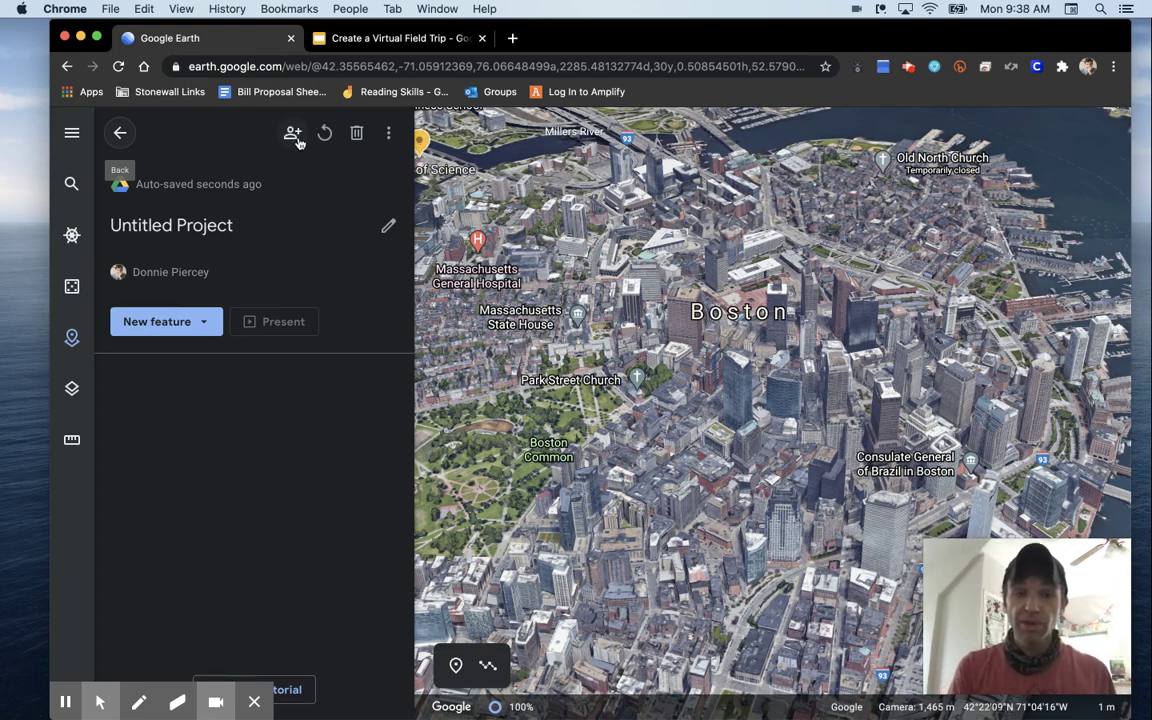
scroll(298, 143, "up", 5, "ctrl")
scroll(298, 143, "down", 5, "ctrl")
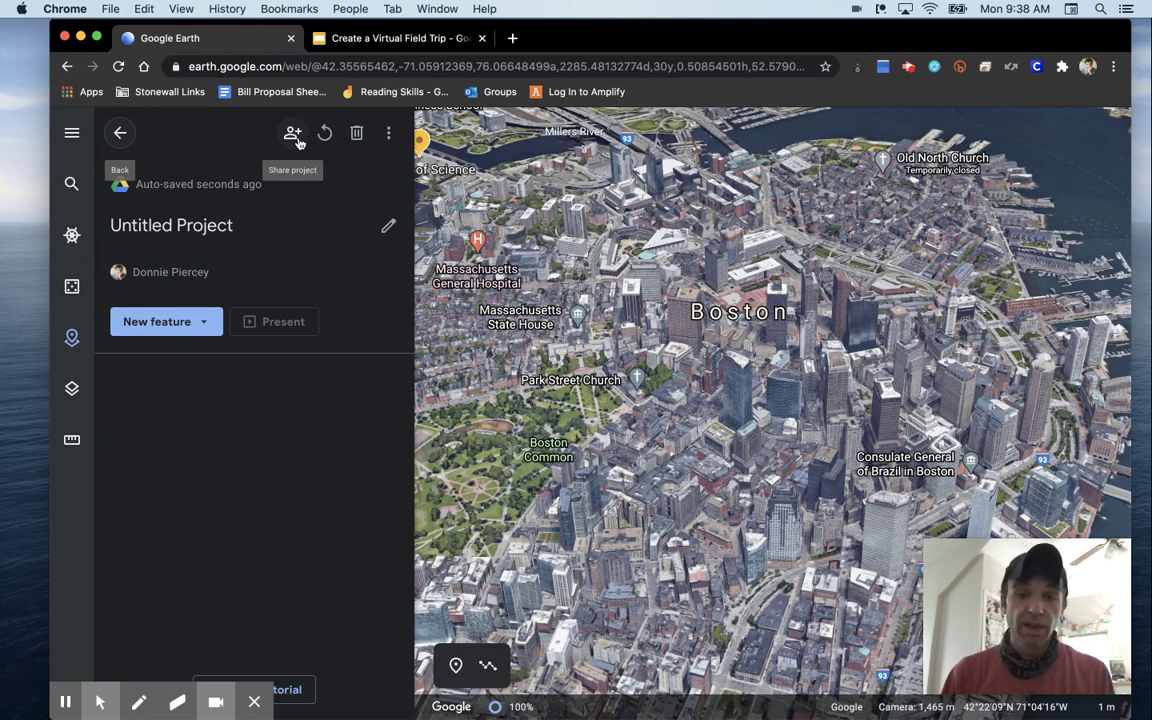
left_click(388, 225)
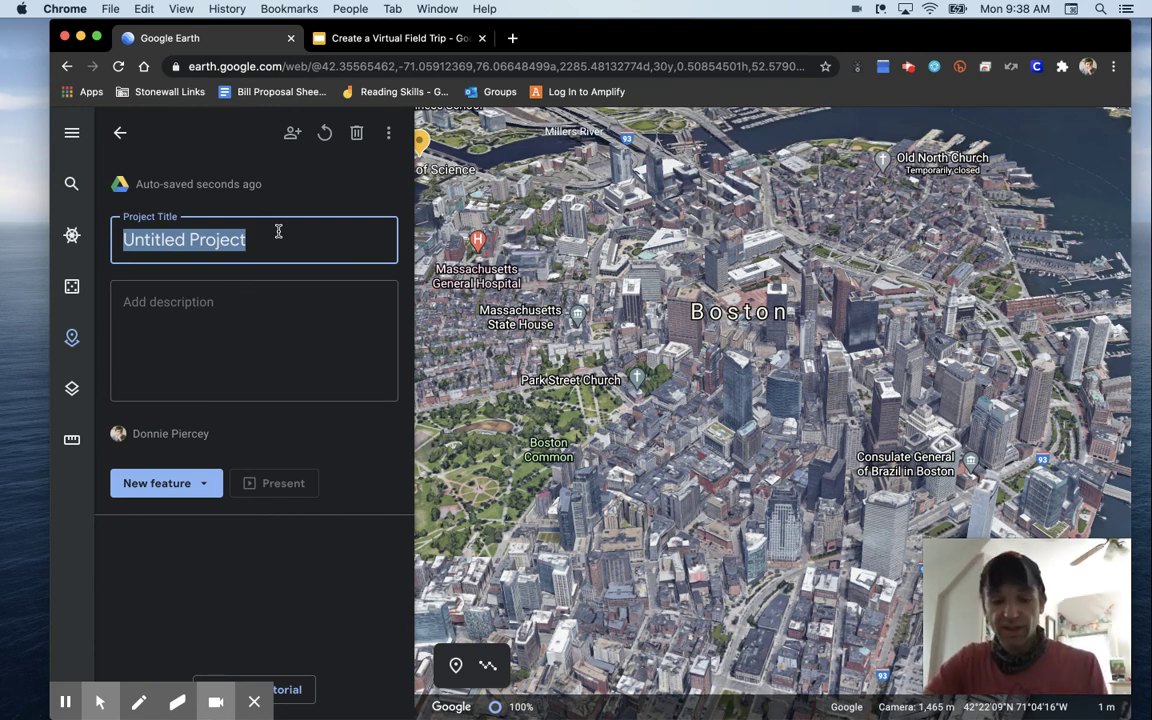
Step: Title the project 'Boston Vacation' and enter the author's byline as its description
type("Boston Vacatio")
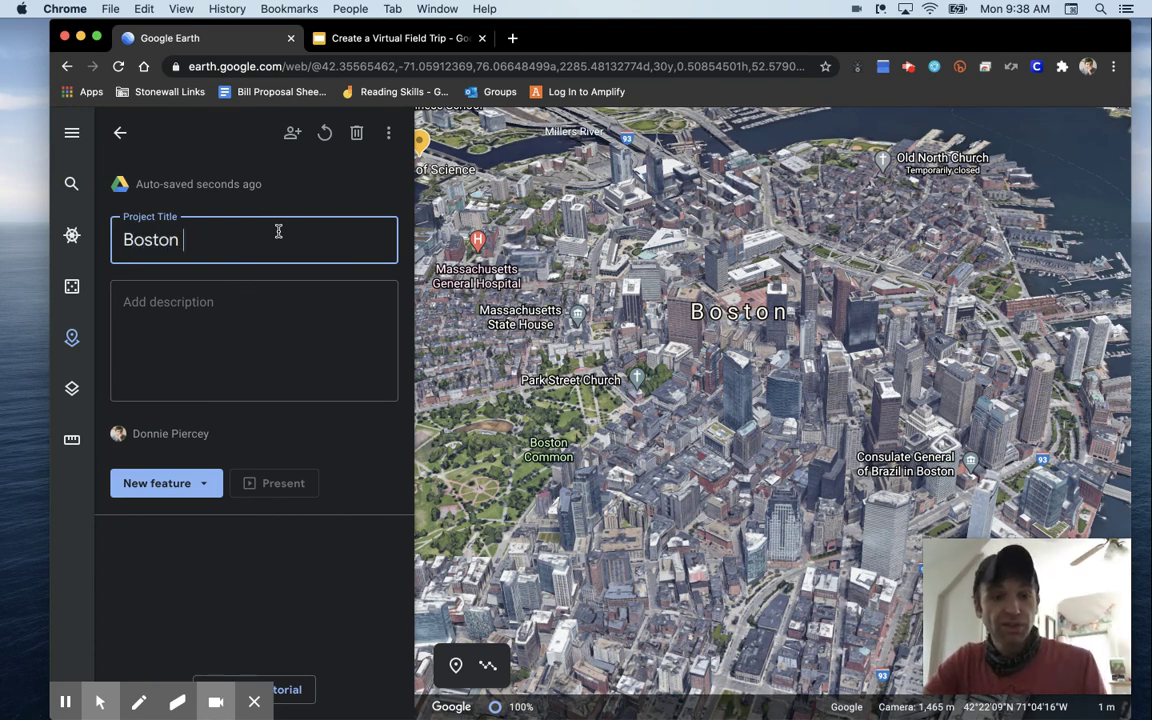
type("n")
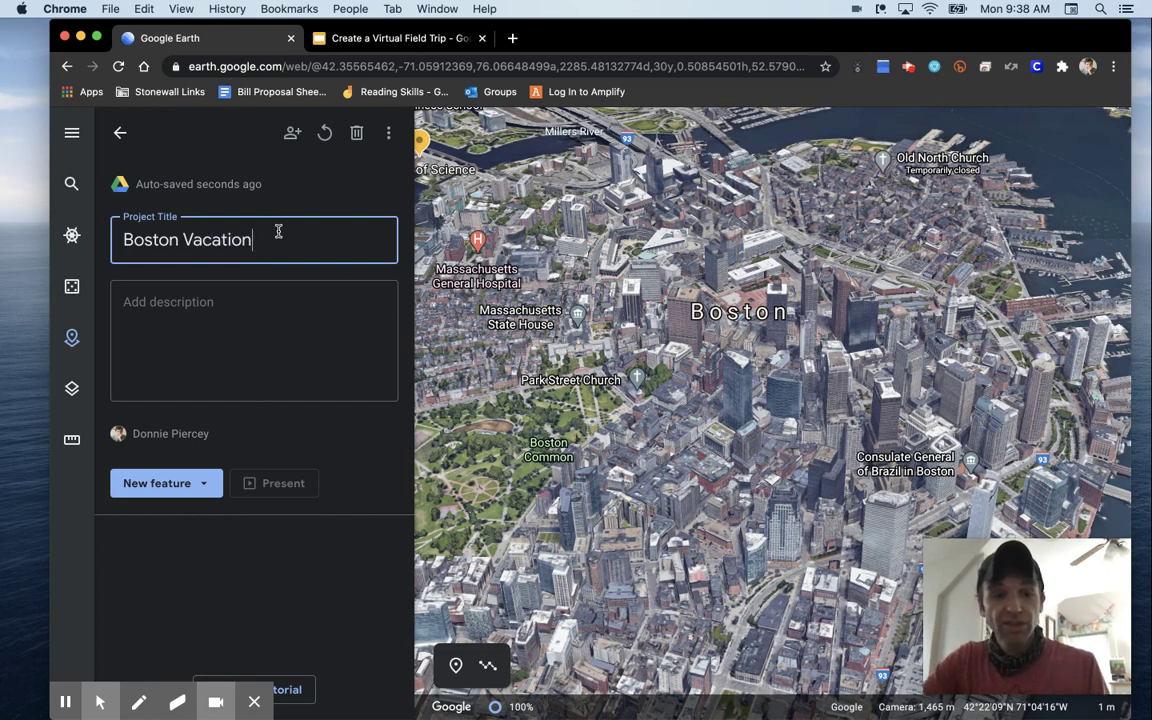
left_click(268, 309)
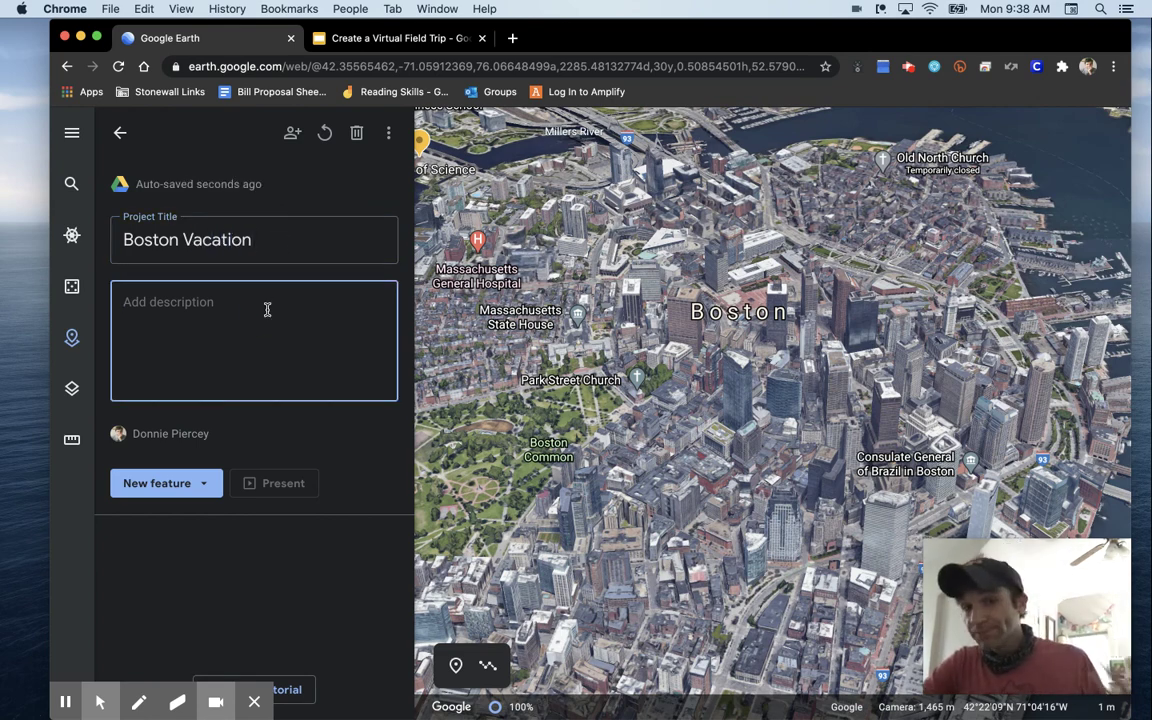
type("By Mr.")
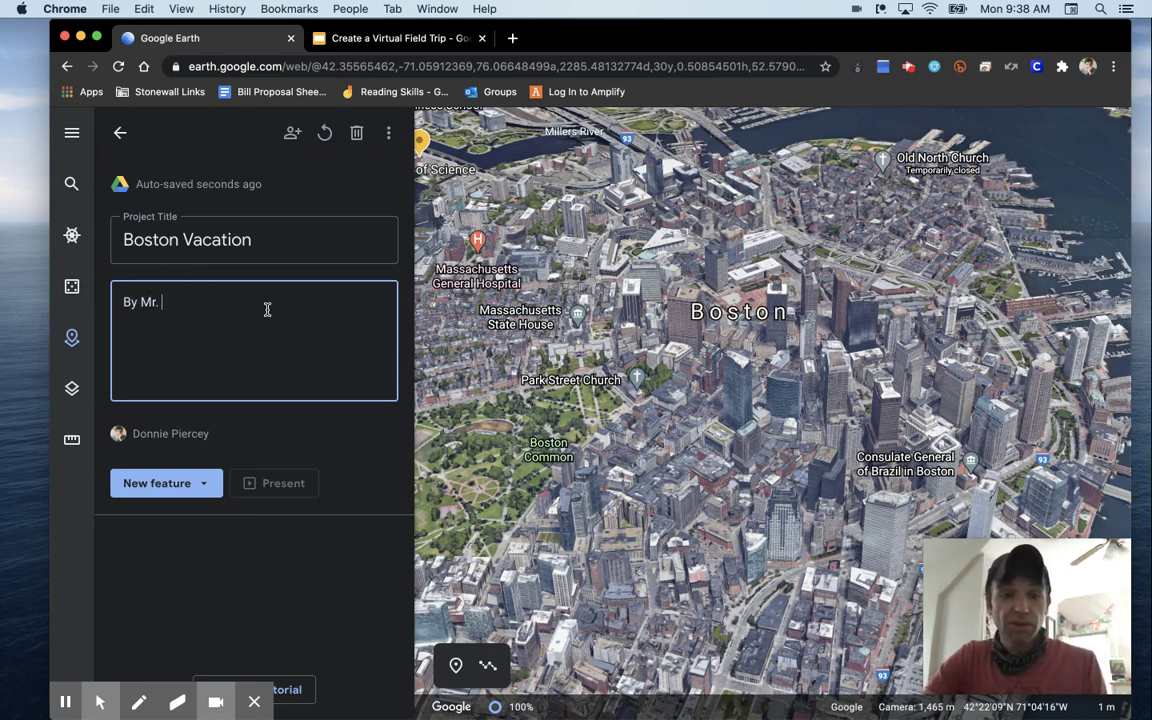
type("cey")
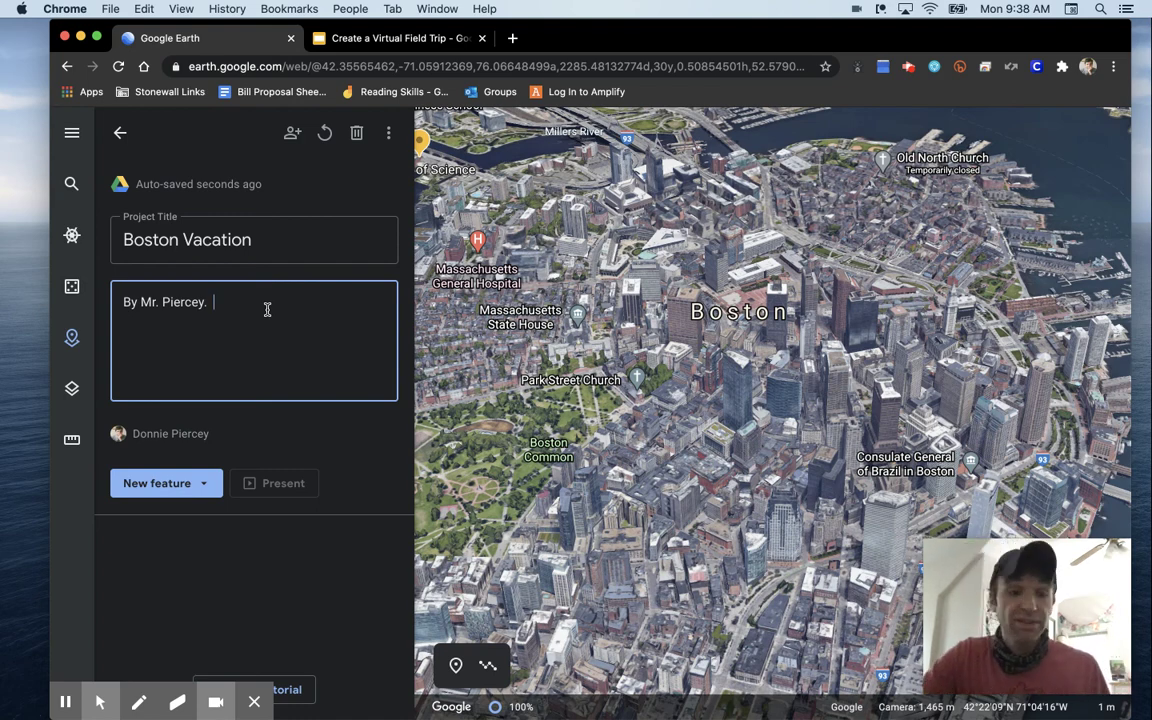
left_click(362, 548)
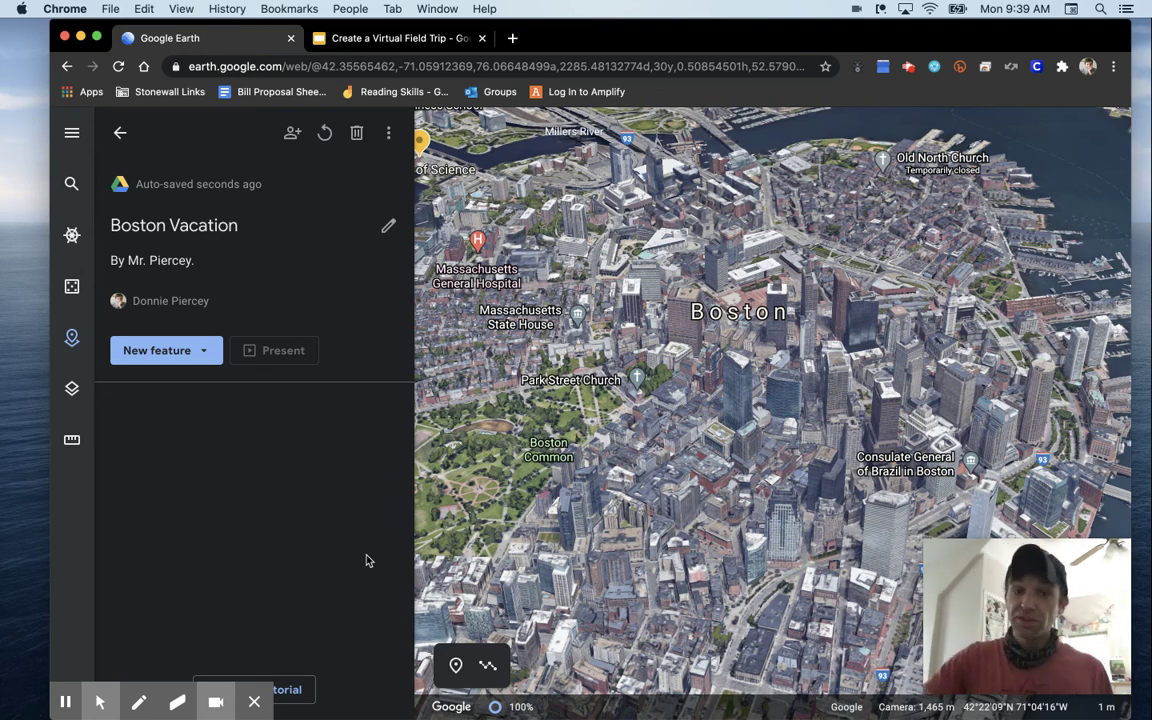
Step: Search for 'fenway park' as a new place to add
left_click(184, 348)
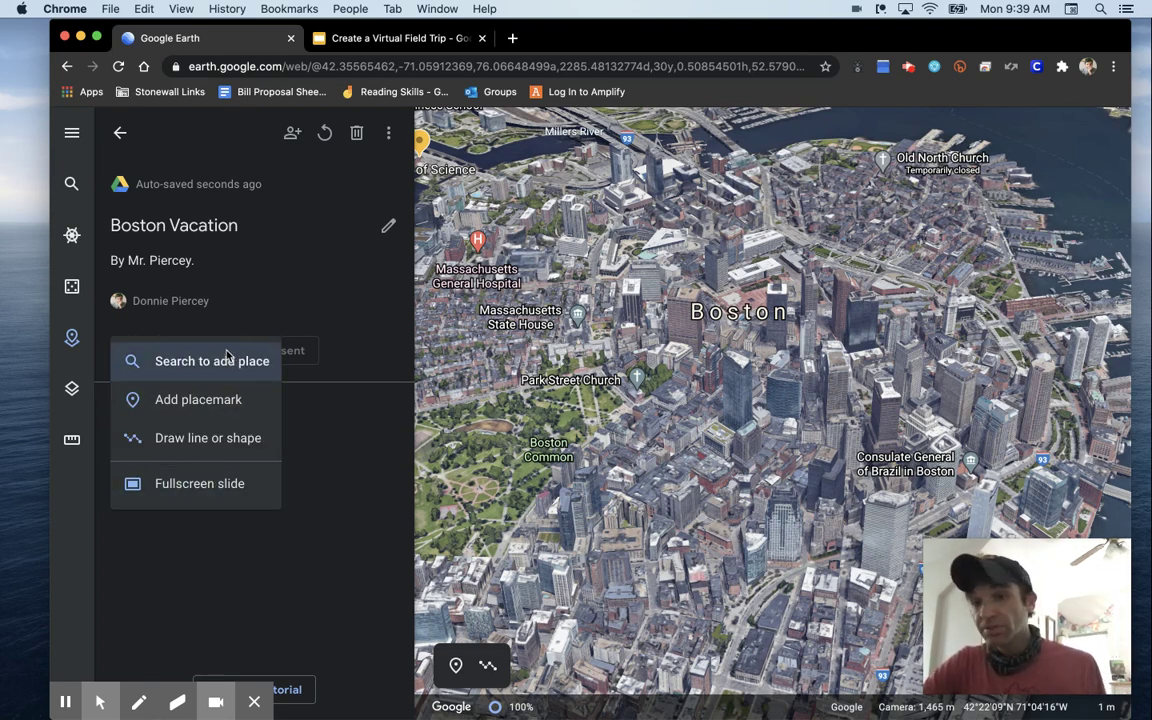
left_click(222, 364)
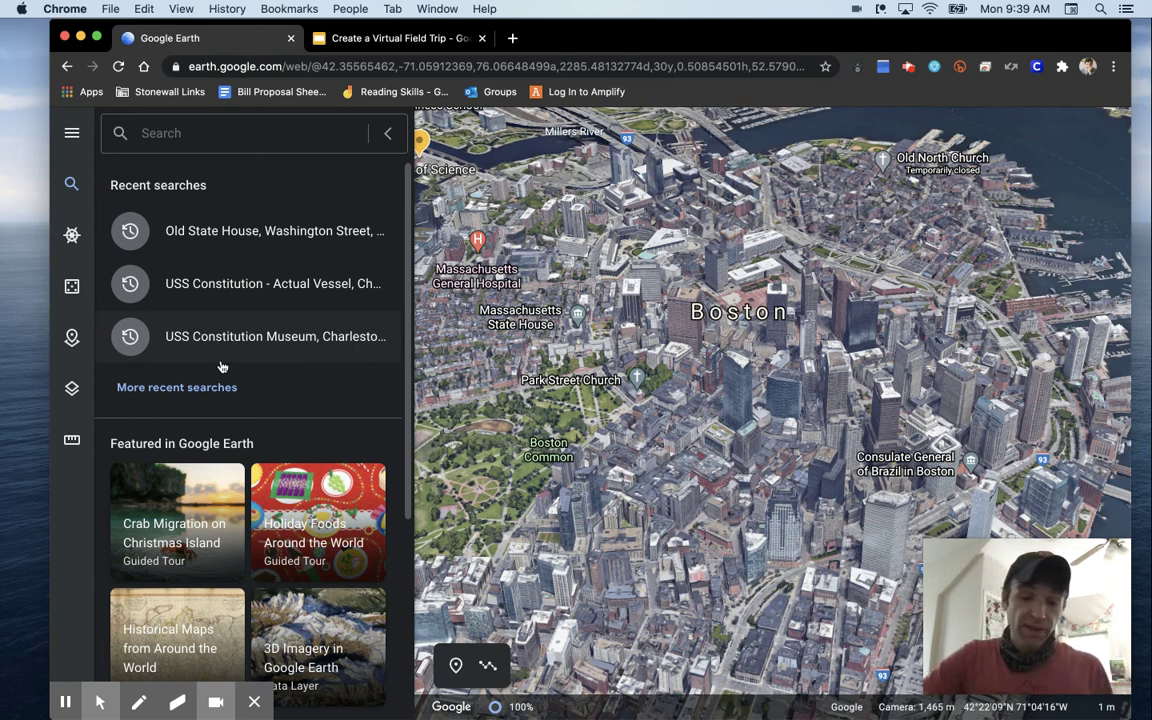
type("fenway park")
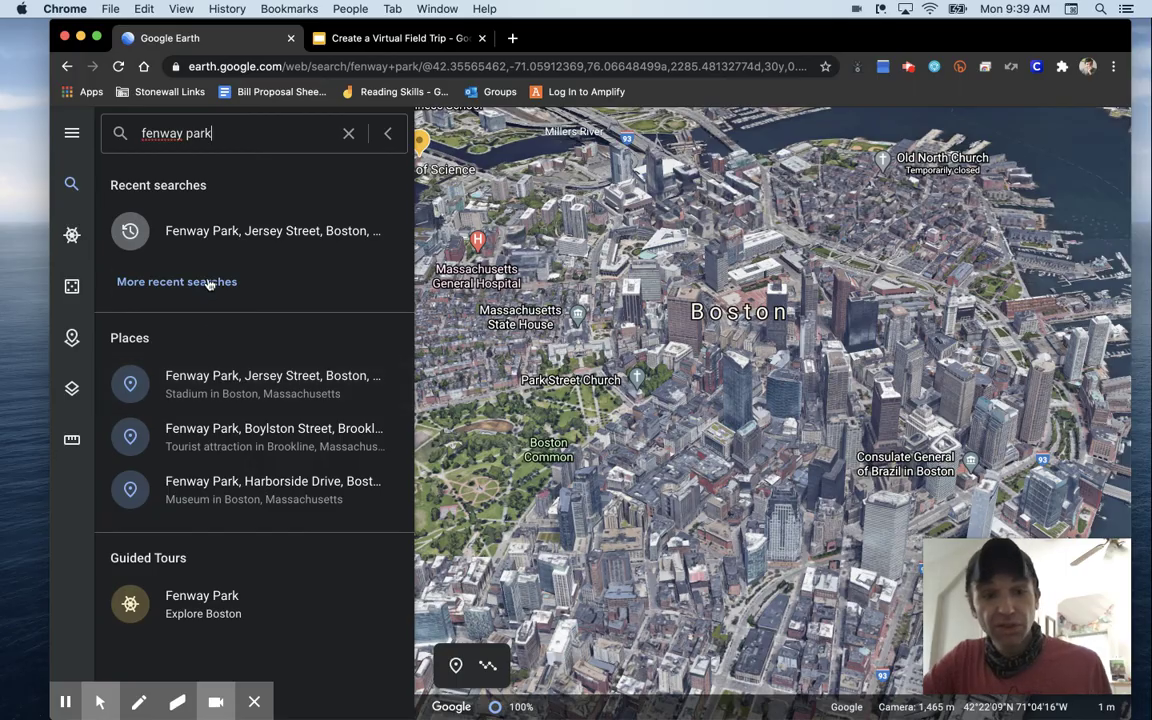
key("Return")
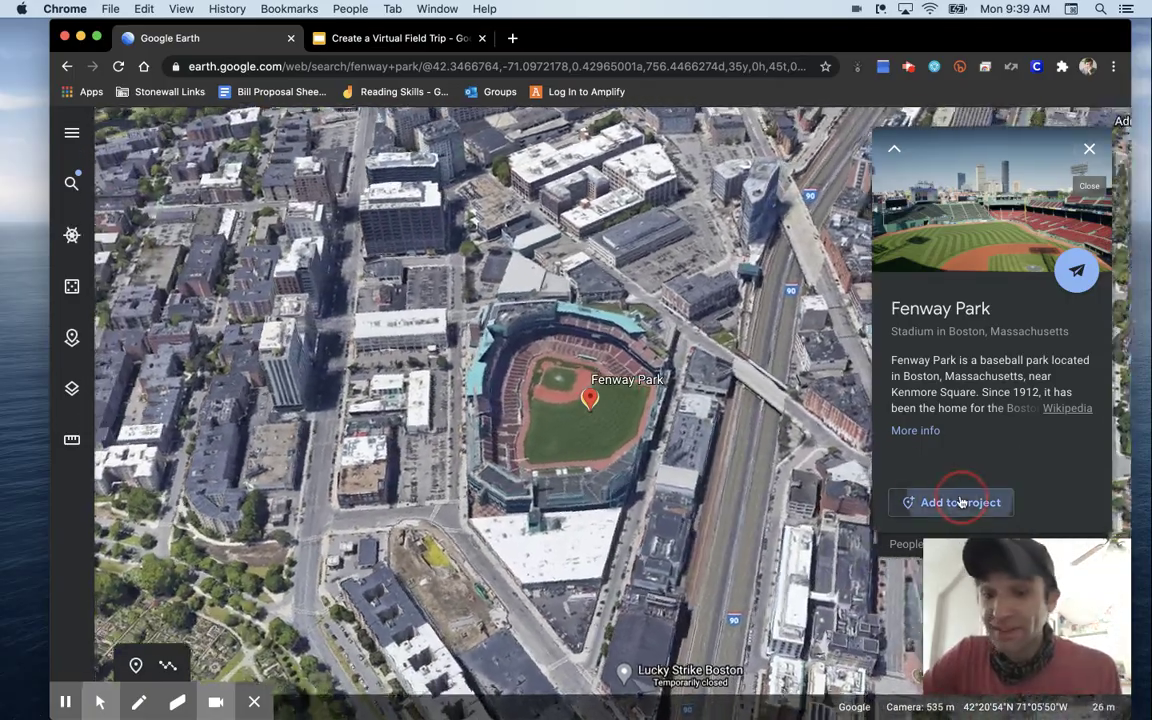
Step: Save Fenway Park into the Boston Vacation project
left_click(960, 503)
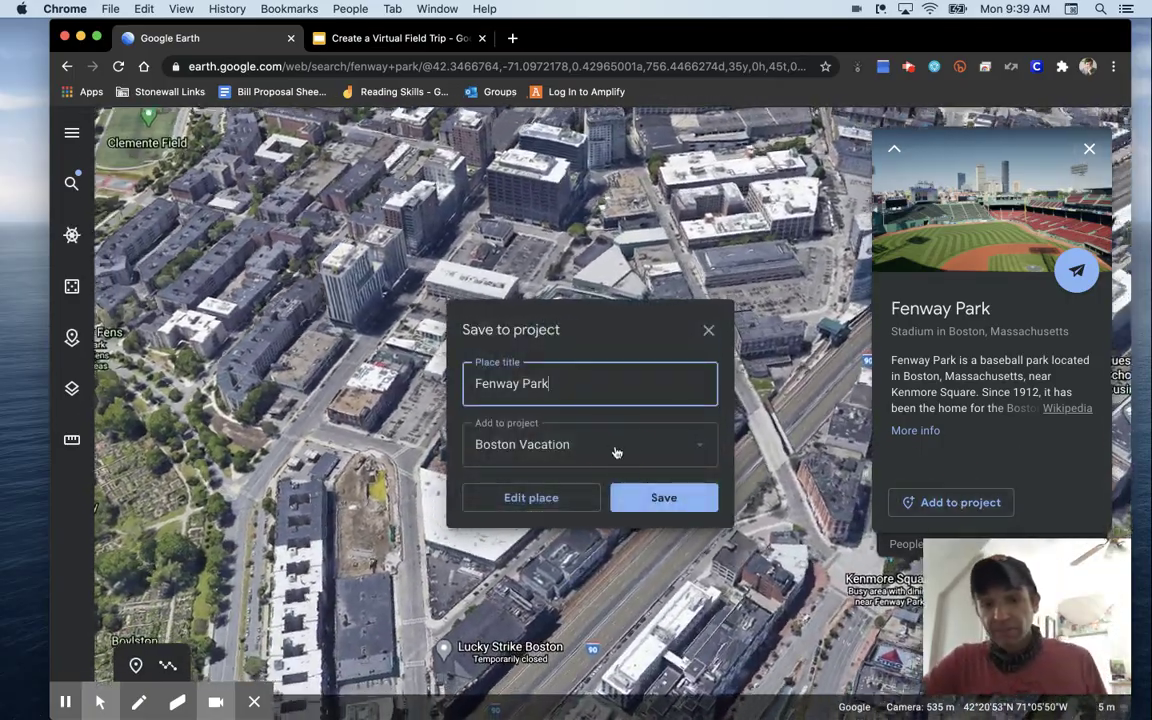
left_click(617, 450)
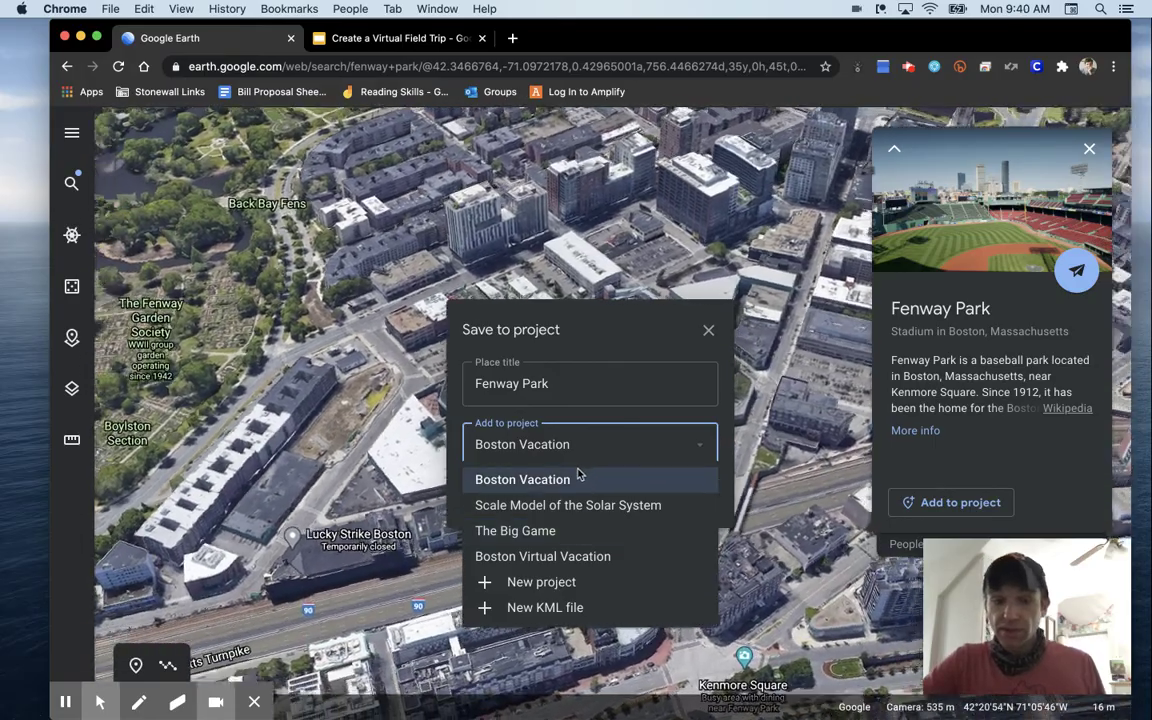
left_click(577, 477)
left_click(663, 495)
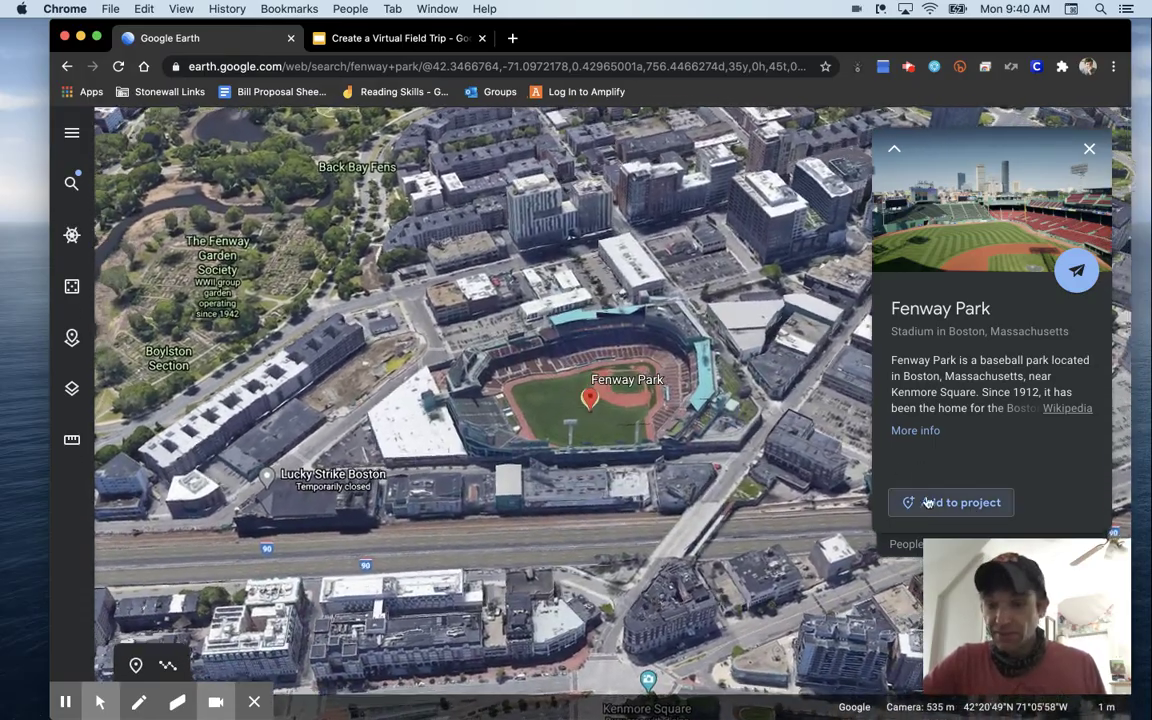
left_click(926, 502)
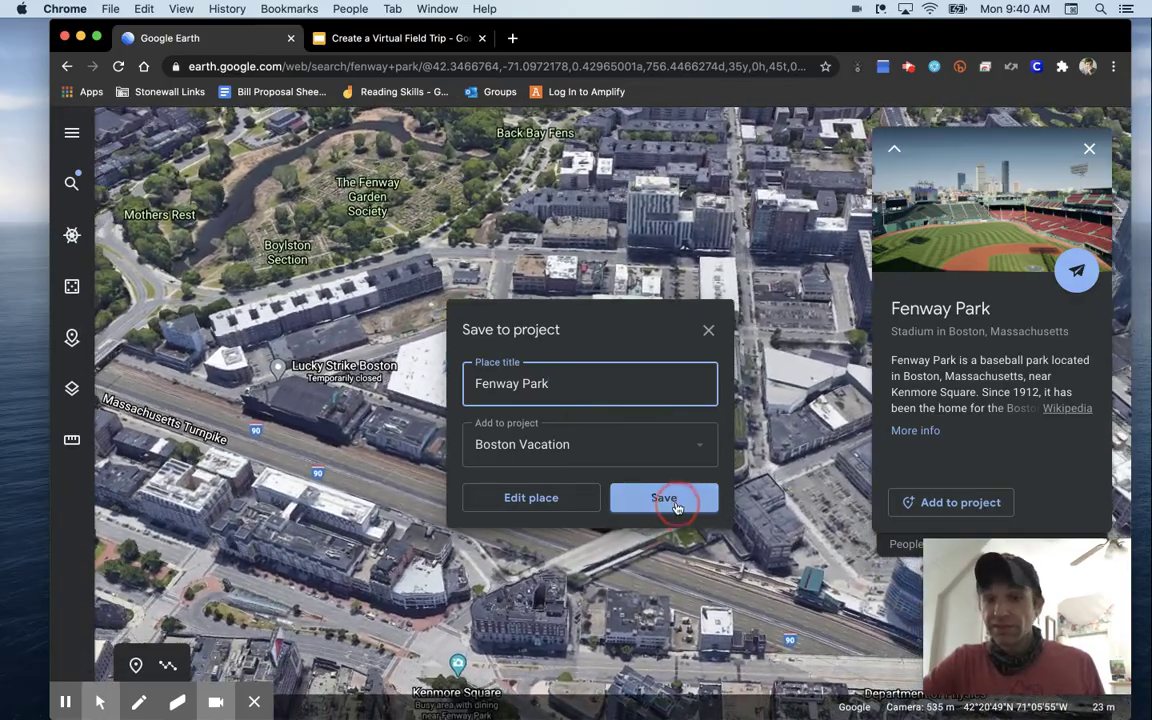
left_click(666, 498)
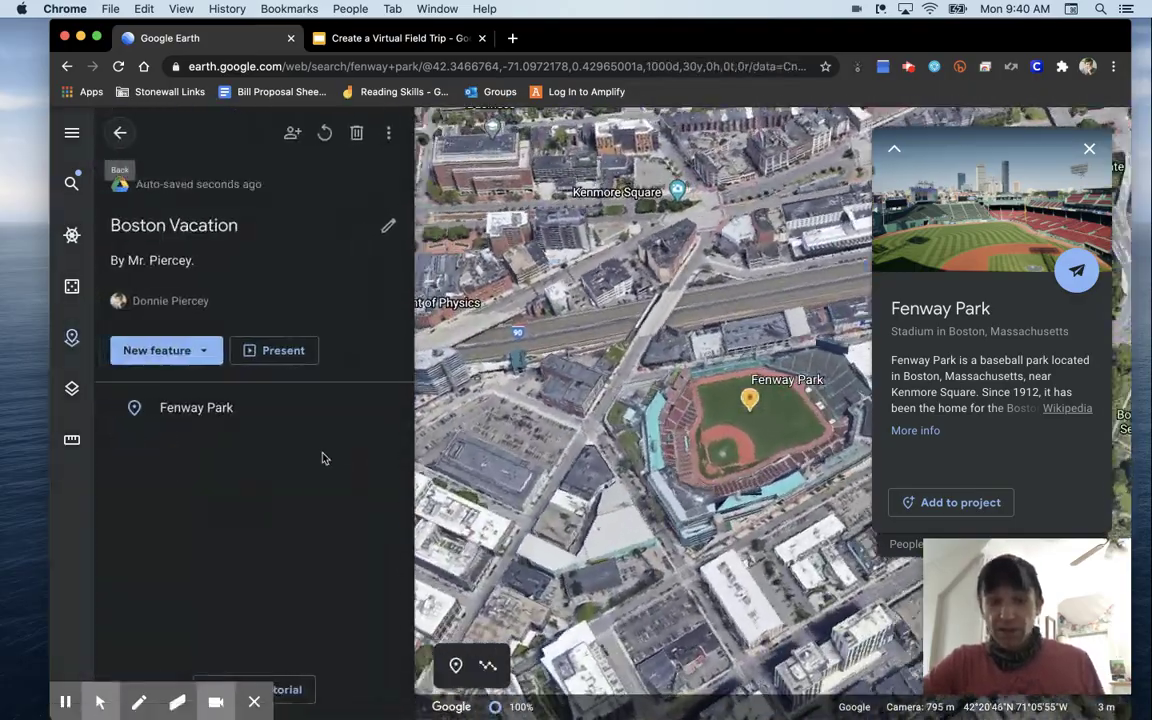
mouse_move(262, 411)
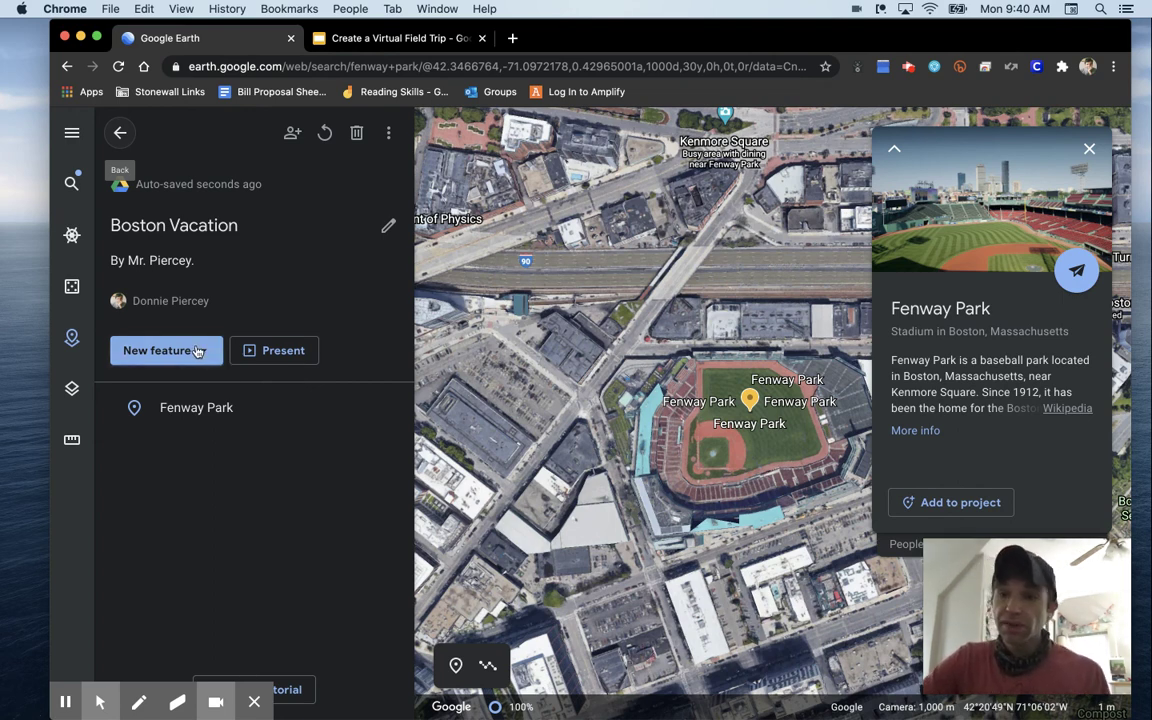
left_click(197, 351)
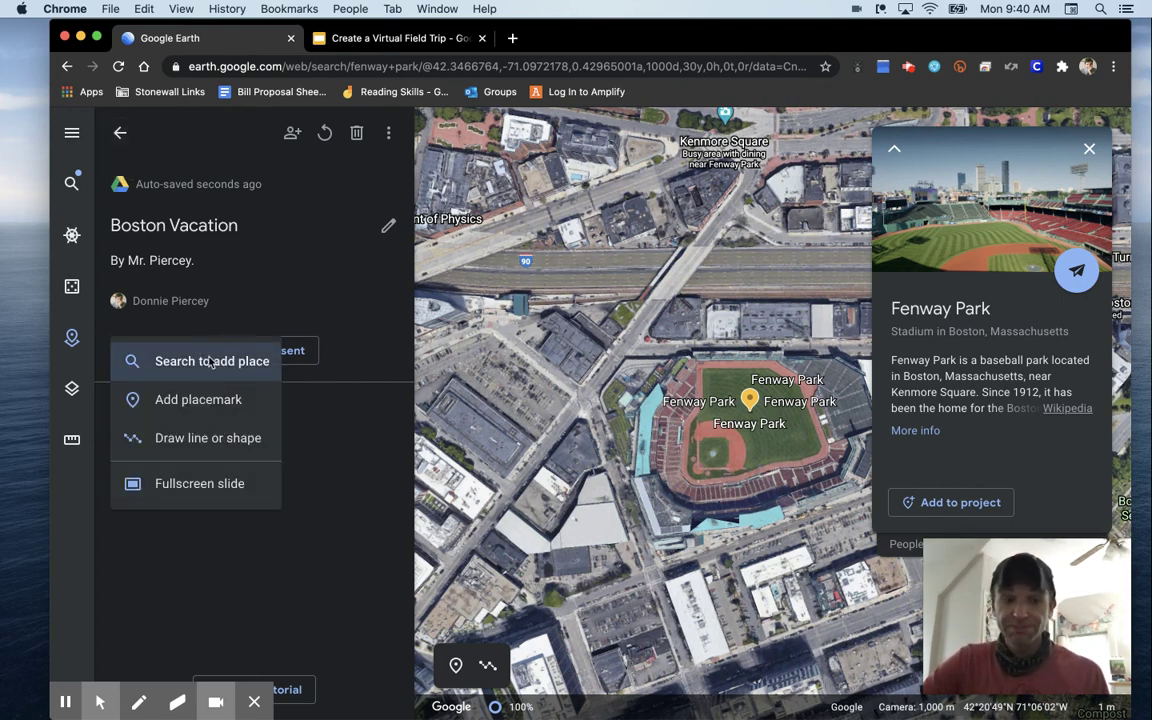
Step: Add the Old North Church, Boston, MA search result to Boston Vacation and open it for editing
left_click(211, 361)
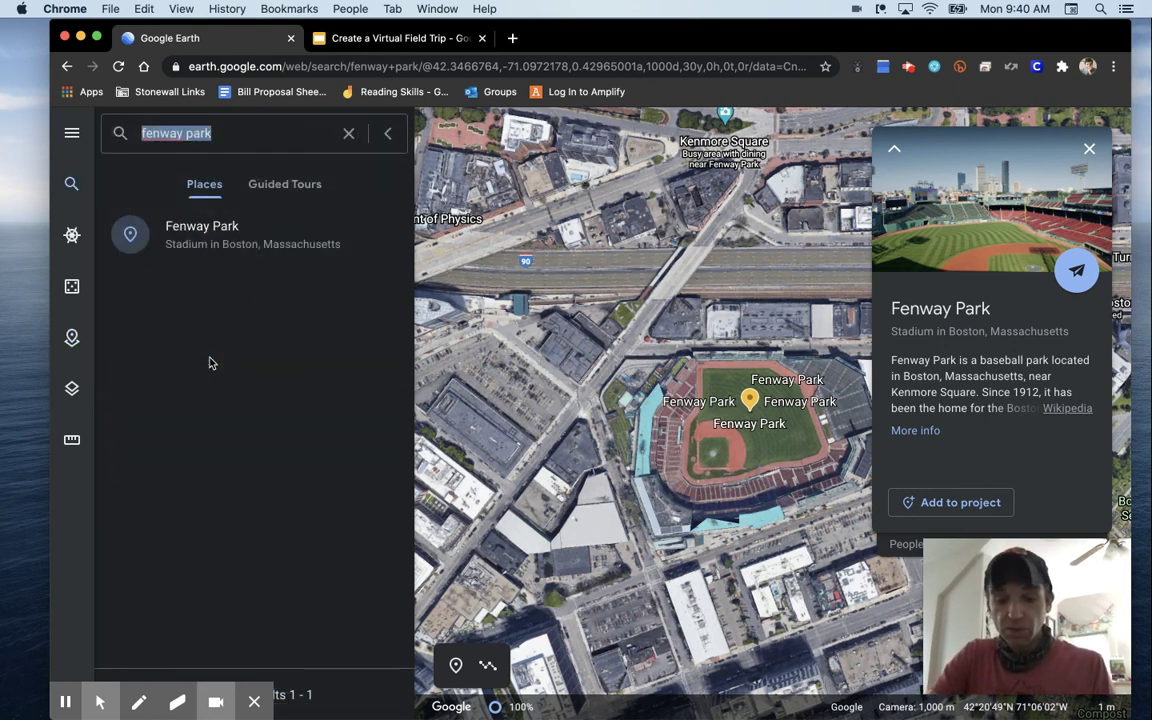
type("old ")
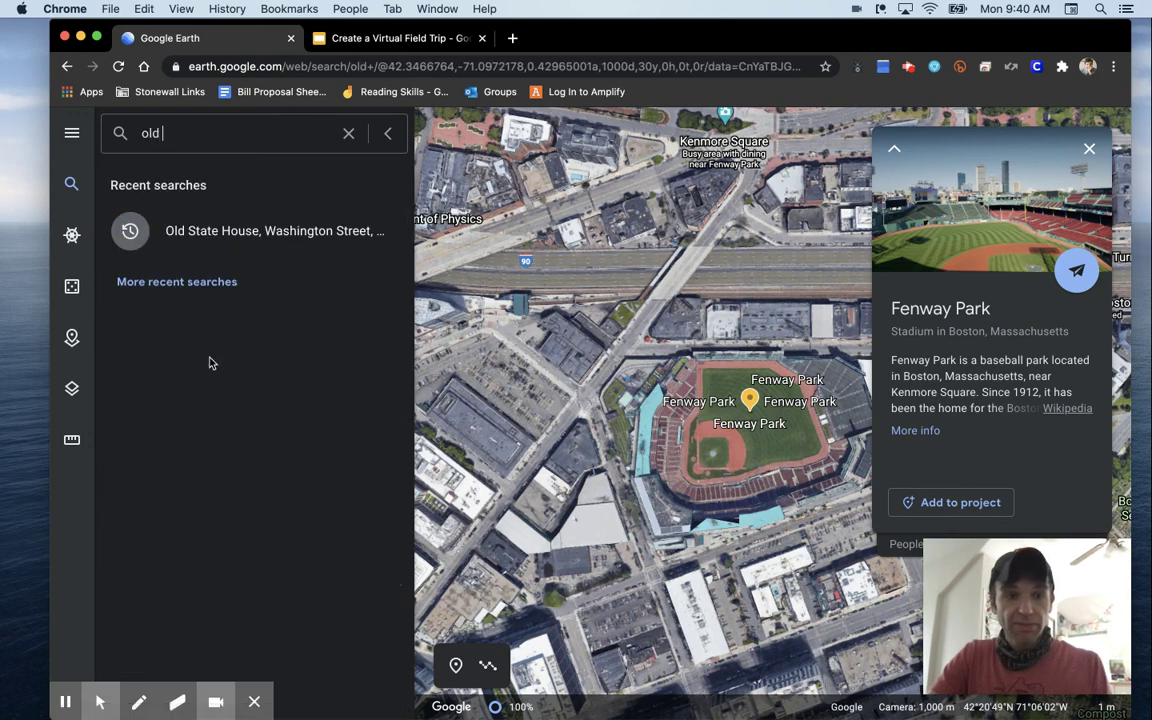
type("north church")
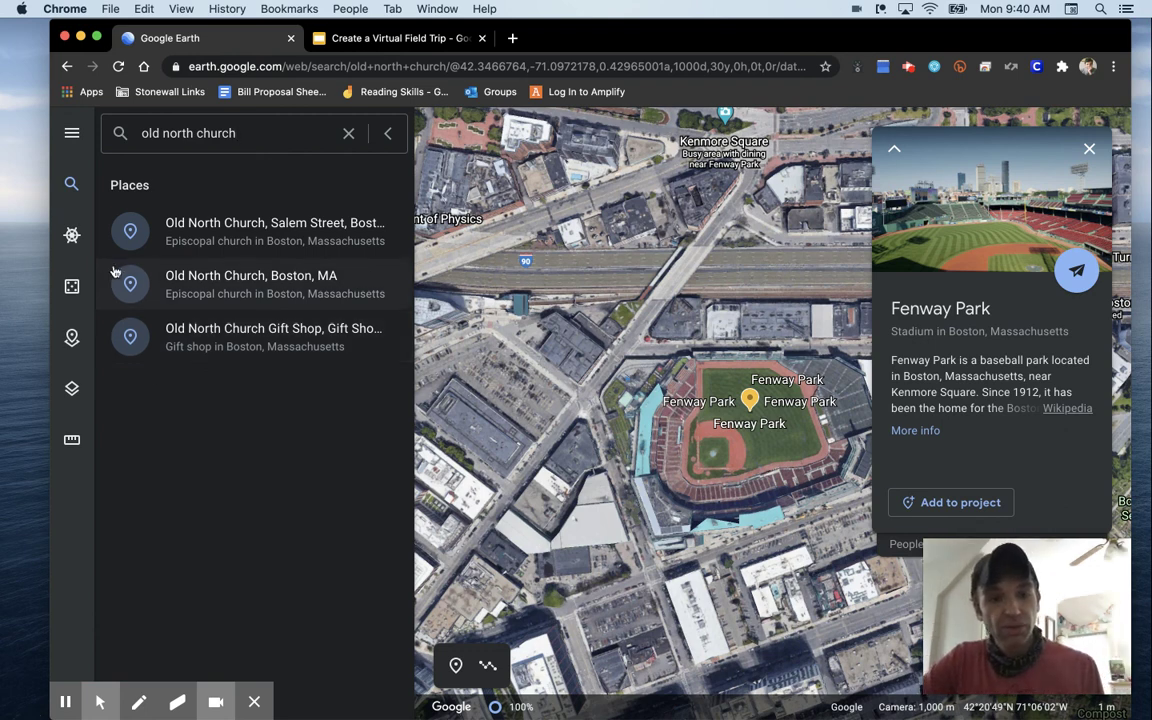
left_click(240, 285)
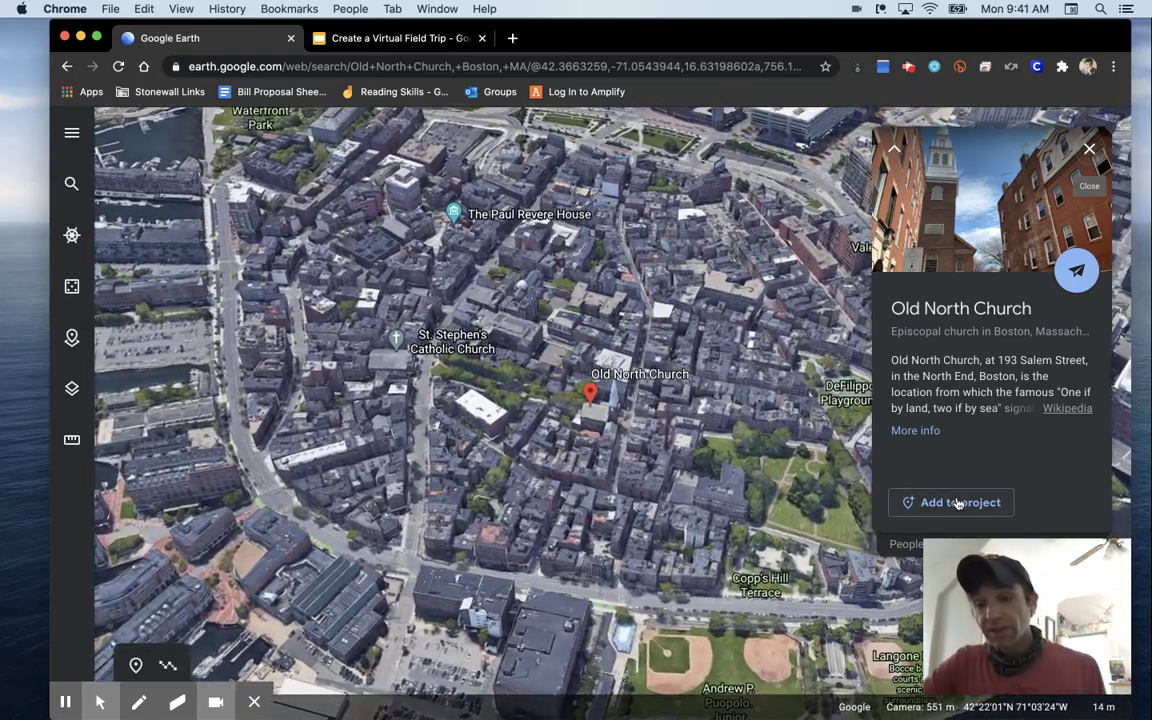
left_click(958, 503)
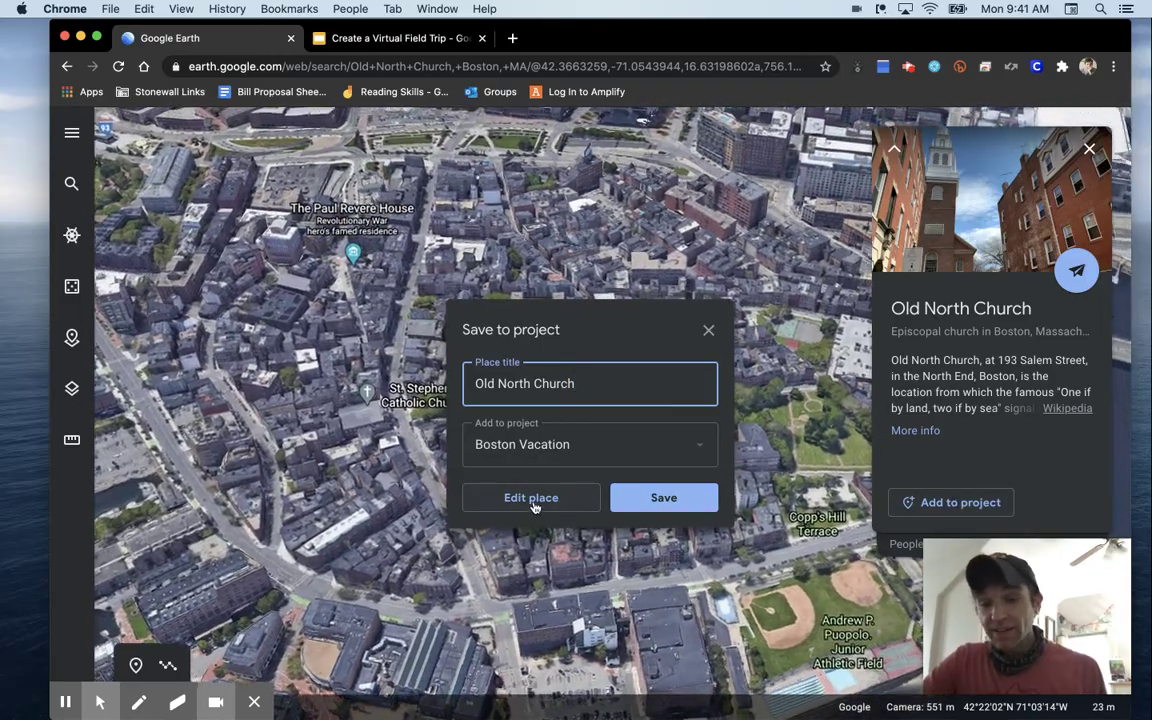
left_click(531, 498)
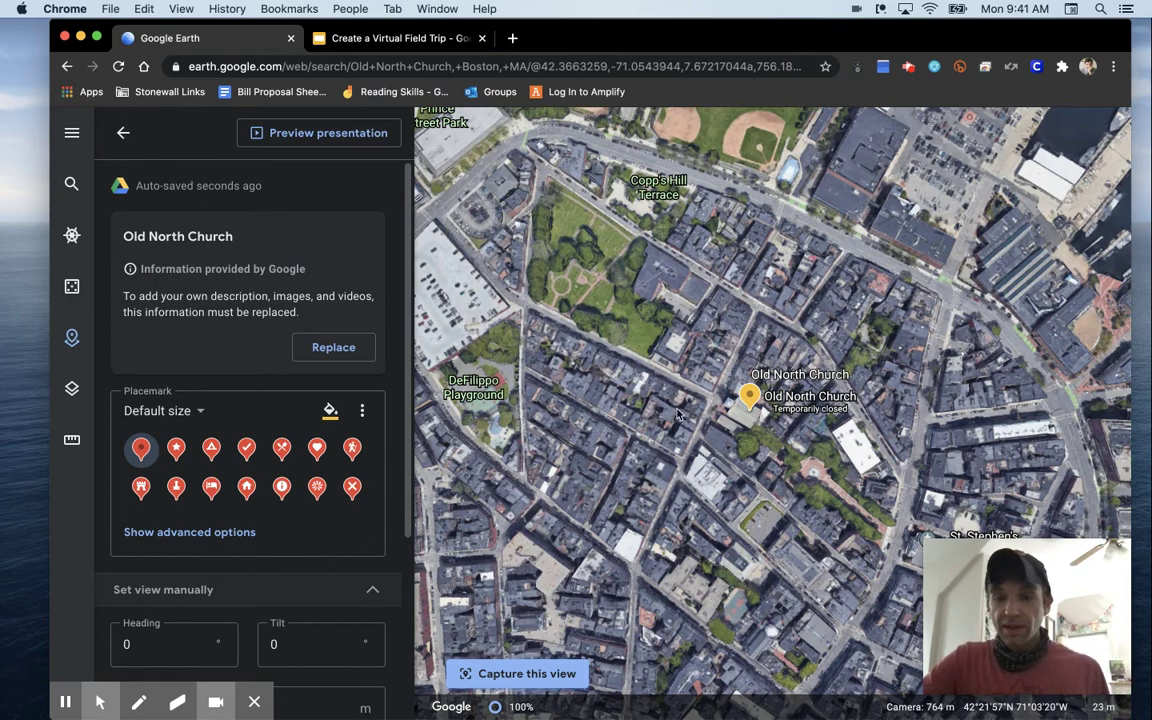
Step: Zoom in and pan the map to centre on Old North Church
scroll(752, 435, "up", 5)
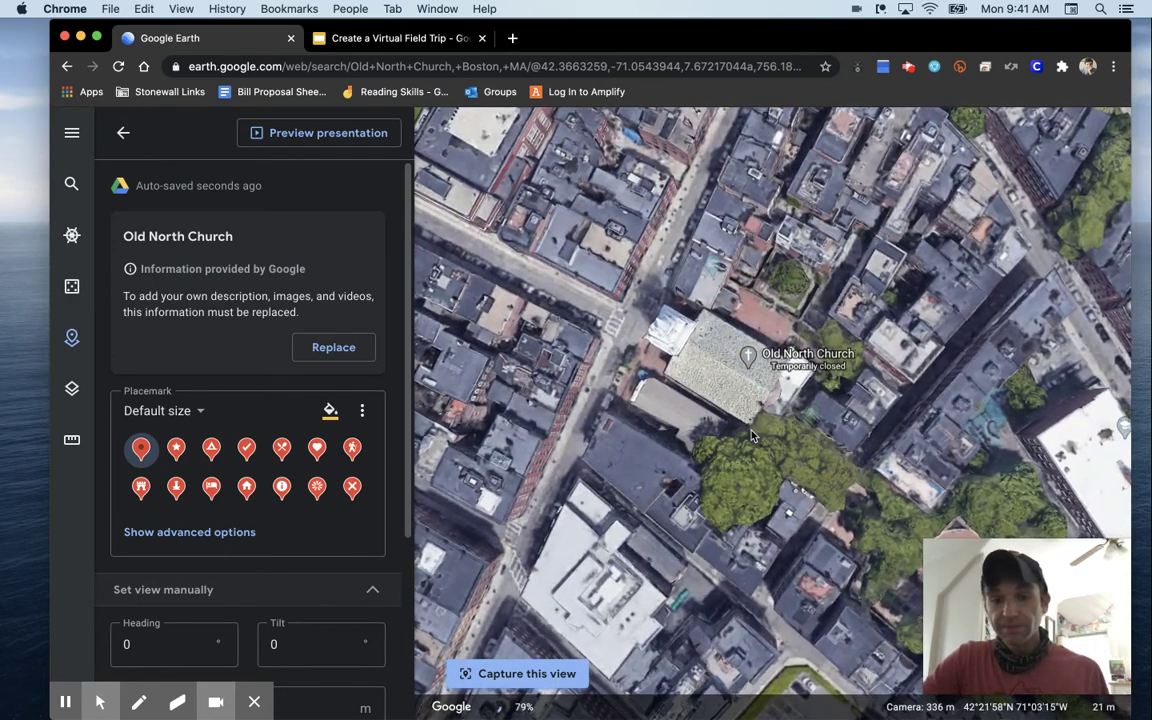
scroll(706, 345, "up", 2)
left_click_drag(606, 338, 781, 355)
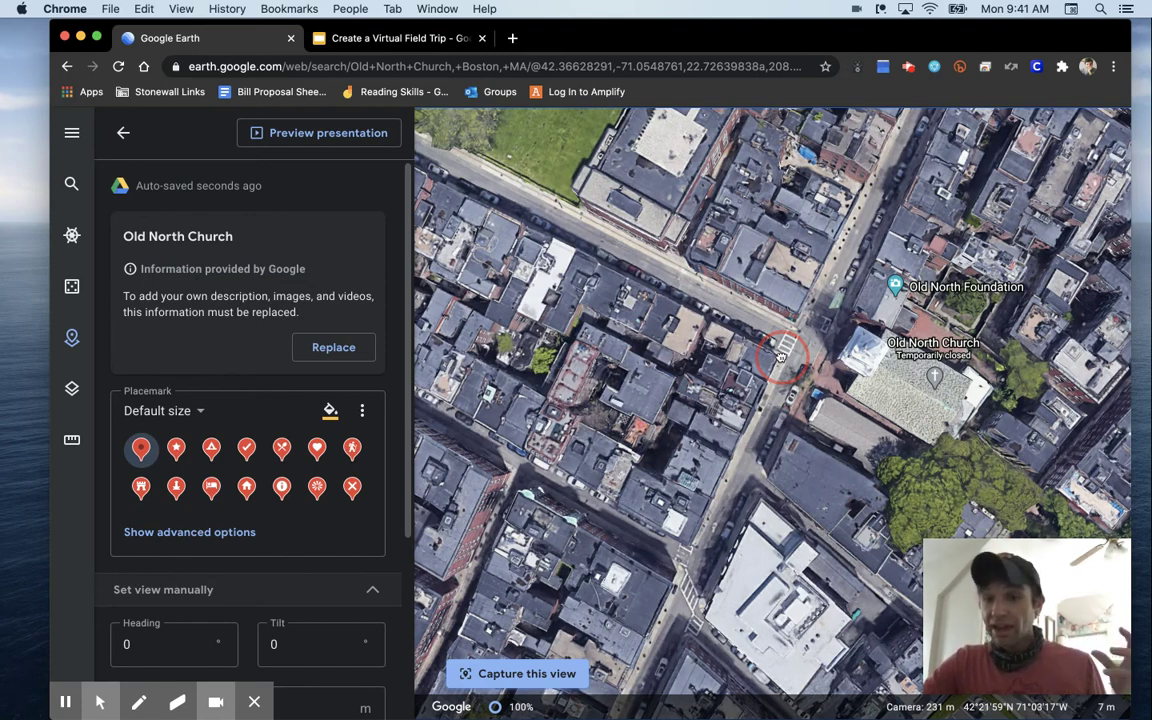
left_click_drag(781, 355, 766, 348)
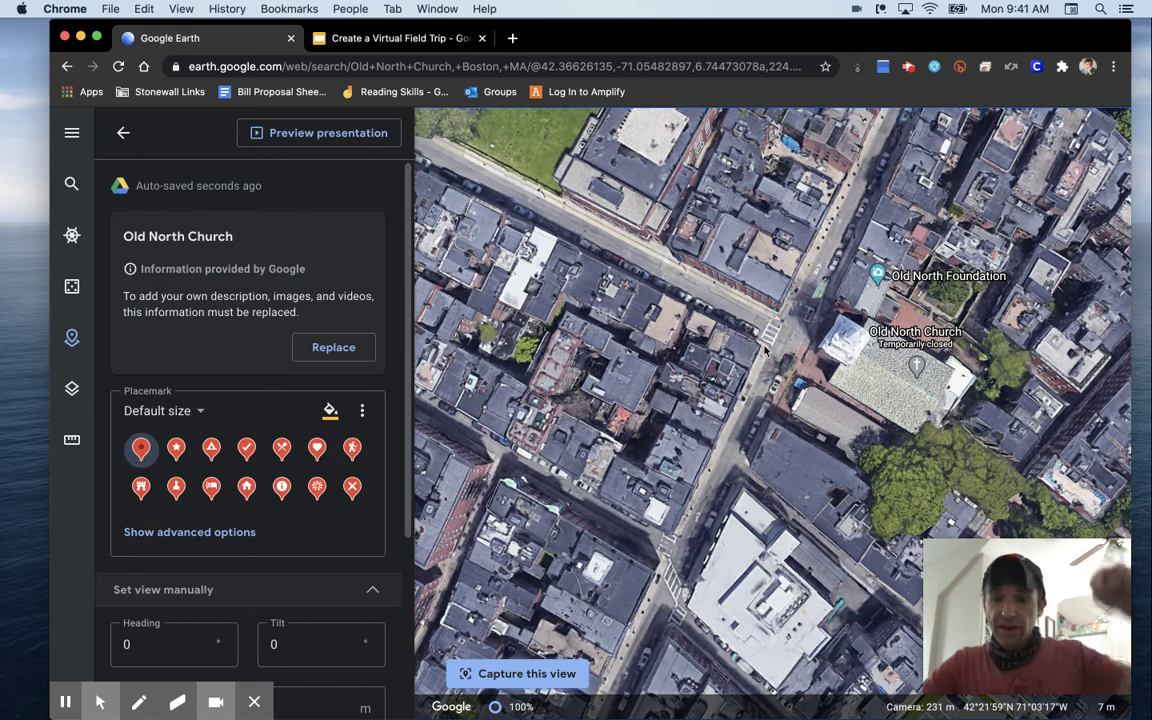
left_click(764, 346)
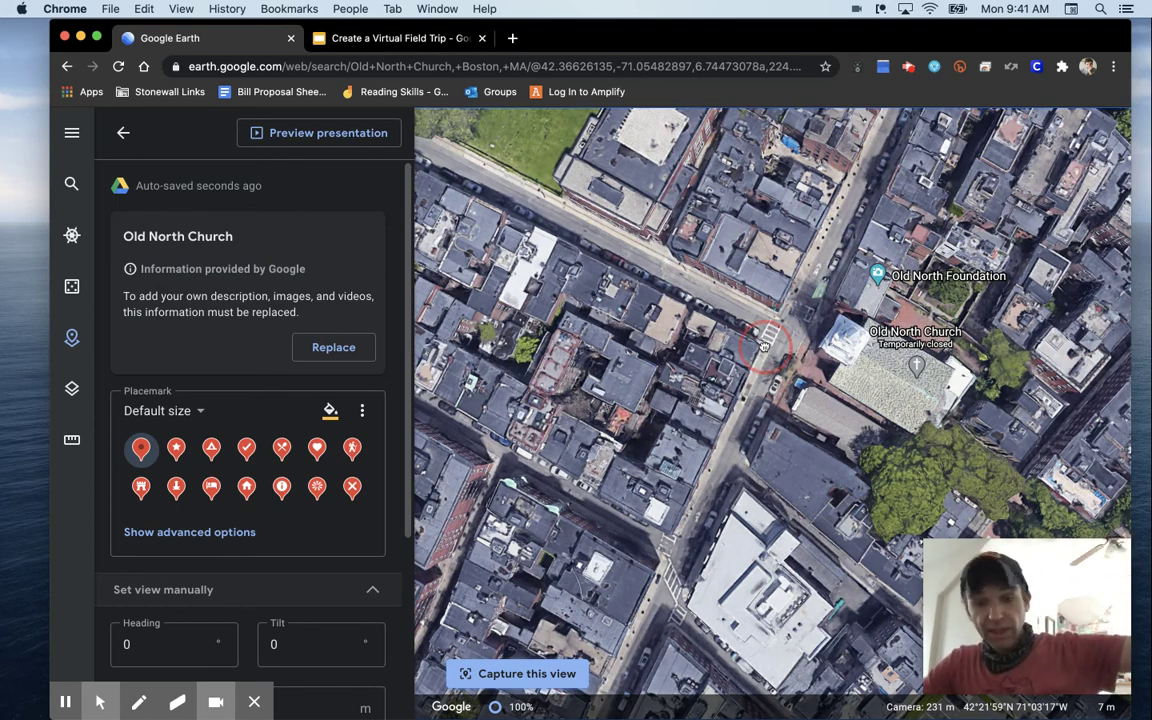
left_click_drag(764, 346, 747, 367)
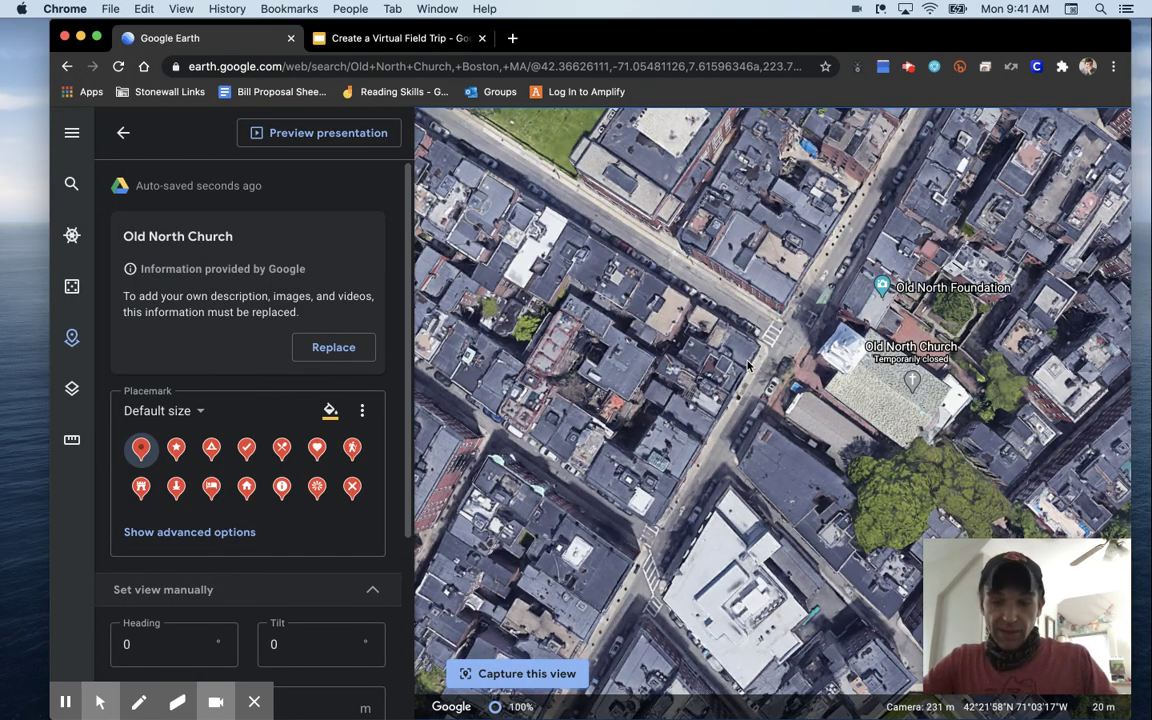
Step: Tilt into a close 3-D view centring the church and its white steeple
left_click(880, 290)
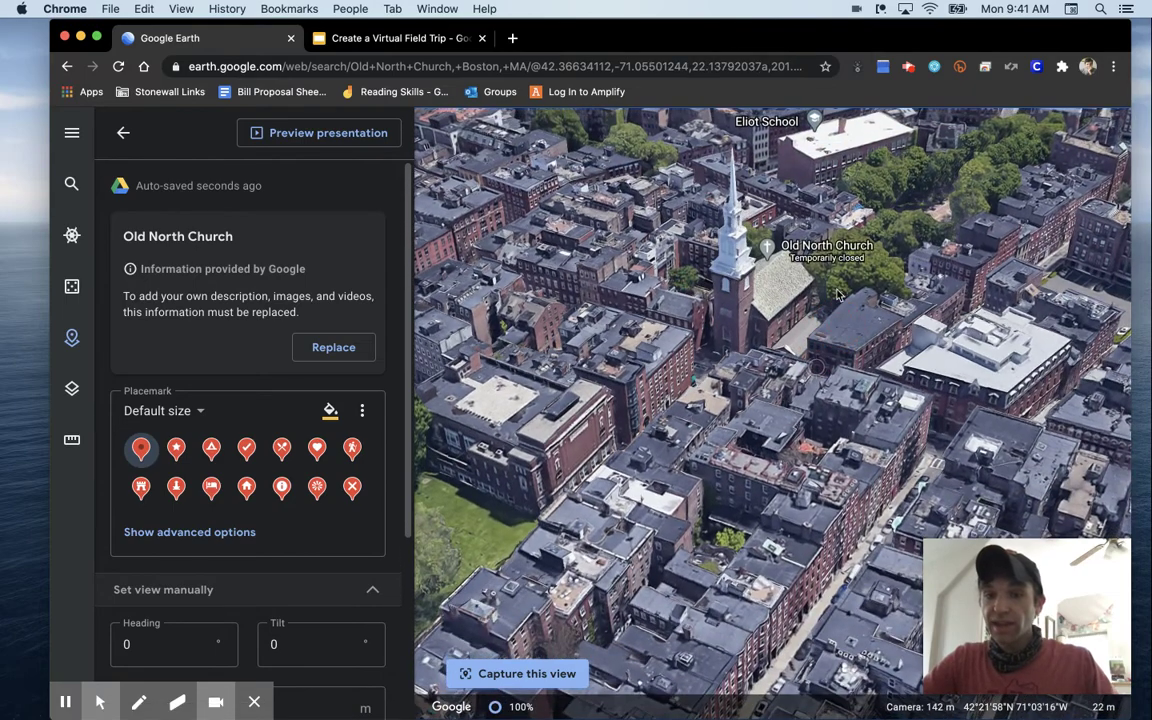
left_click(863, 383)
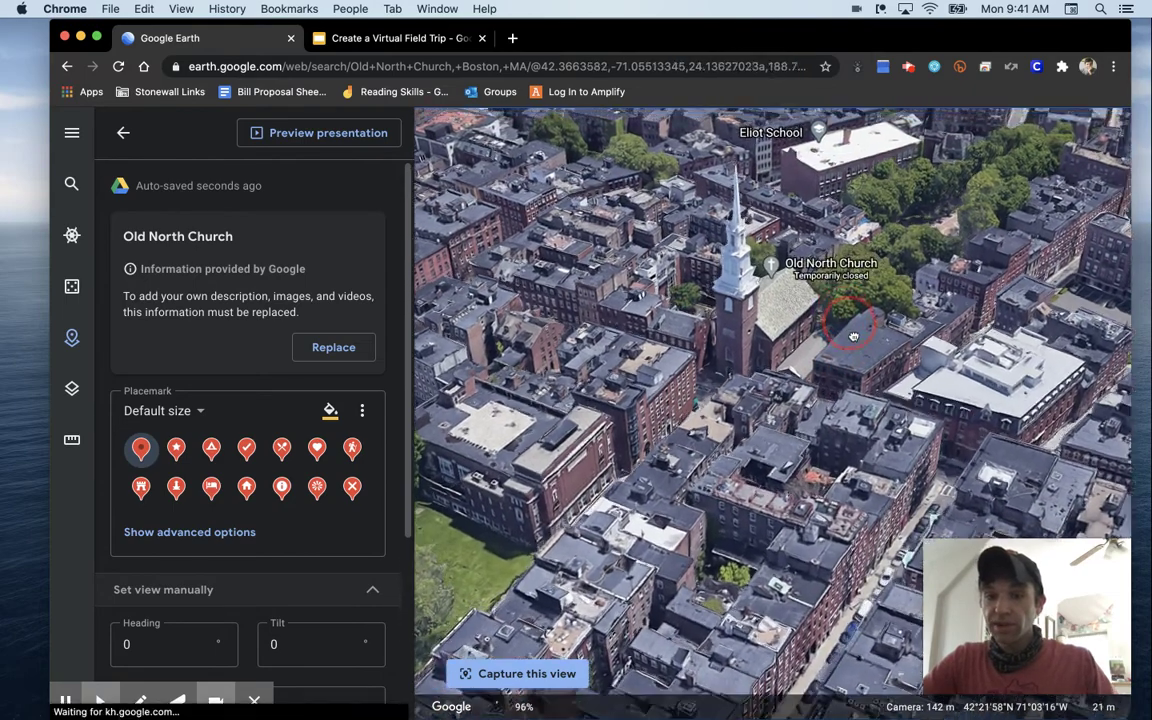
left_click_drag(863, 383, 804, 405)
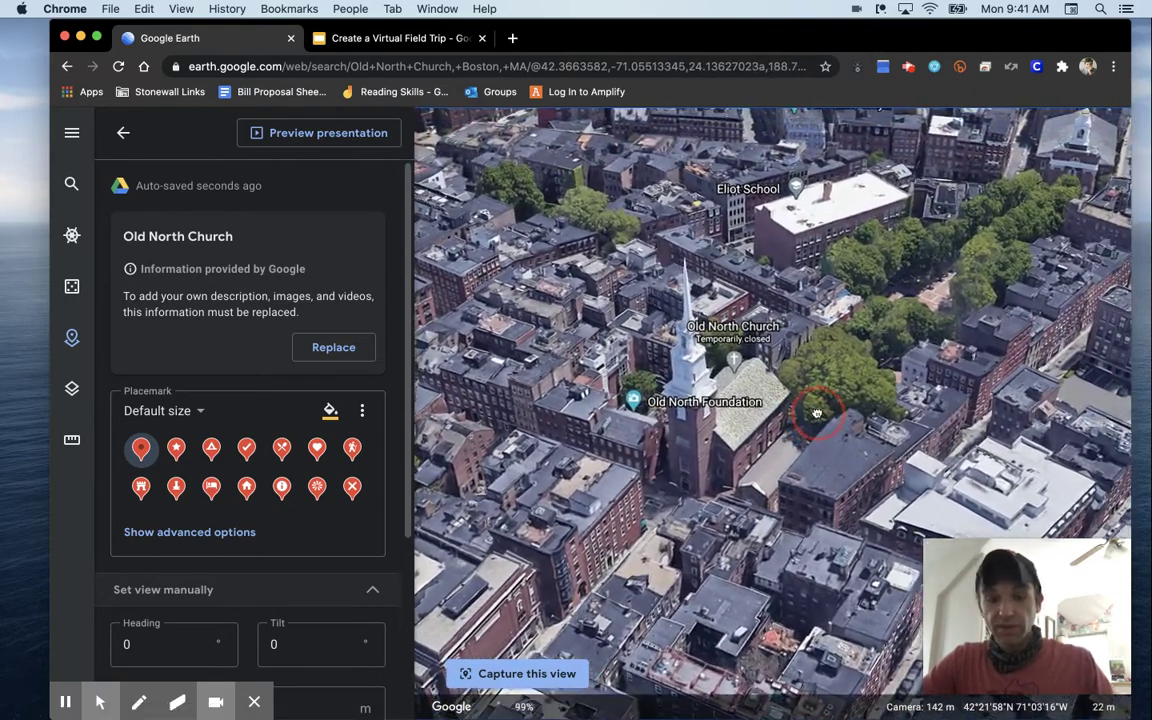
left_click_drag(817, 413, 847, 408)
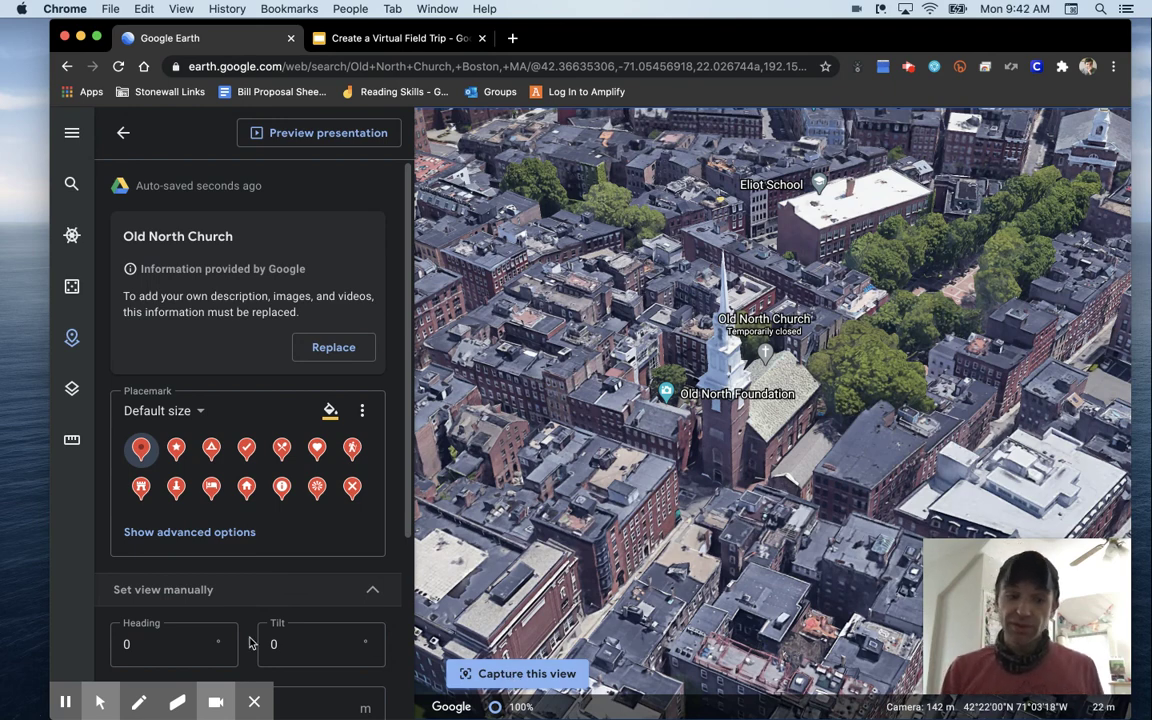
scroll(225, 580, "down", 5)
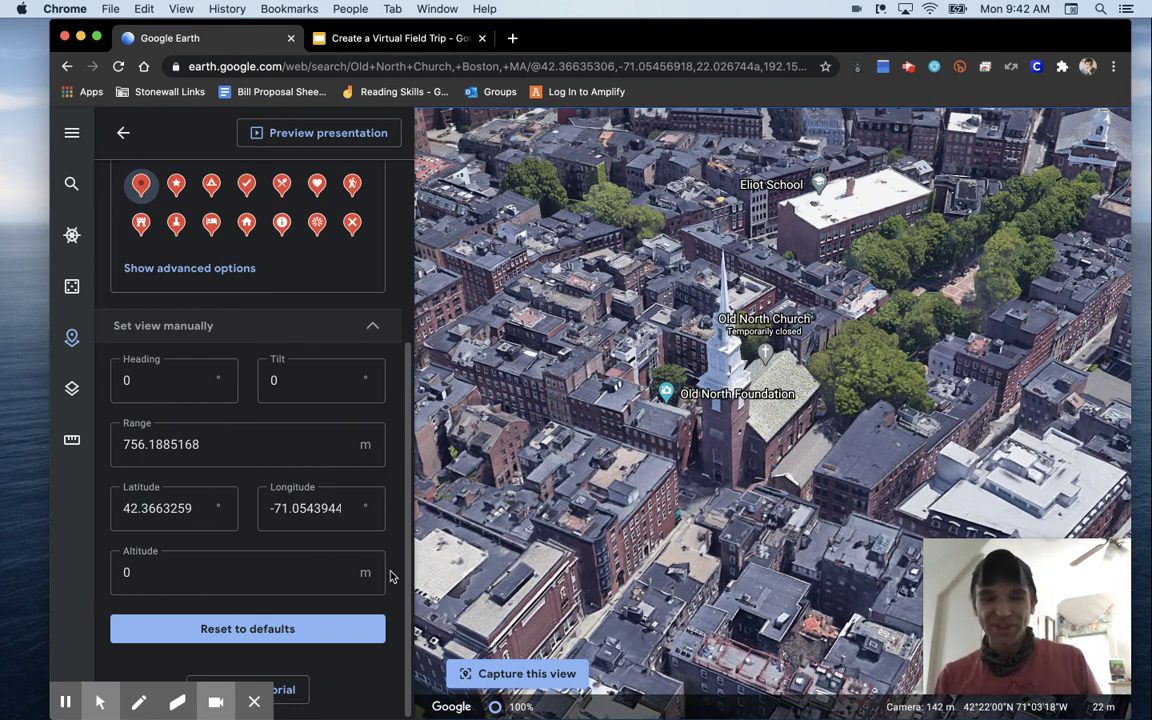
Step: Capture the current tilted view for the Old North Church placemark and return to the project
left_click(513, 677)
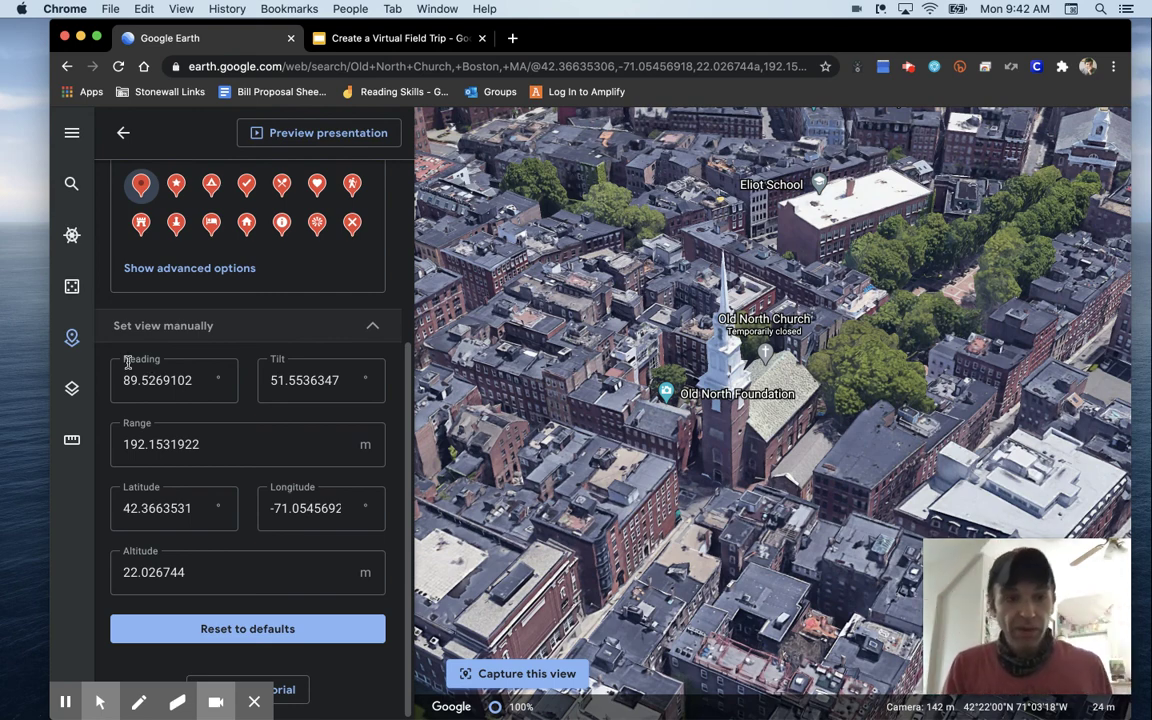
left_click(124, 133)
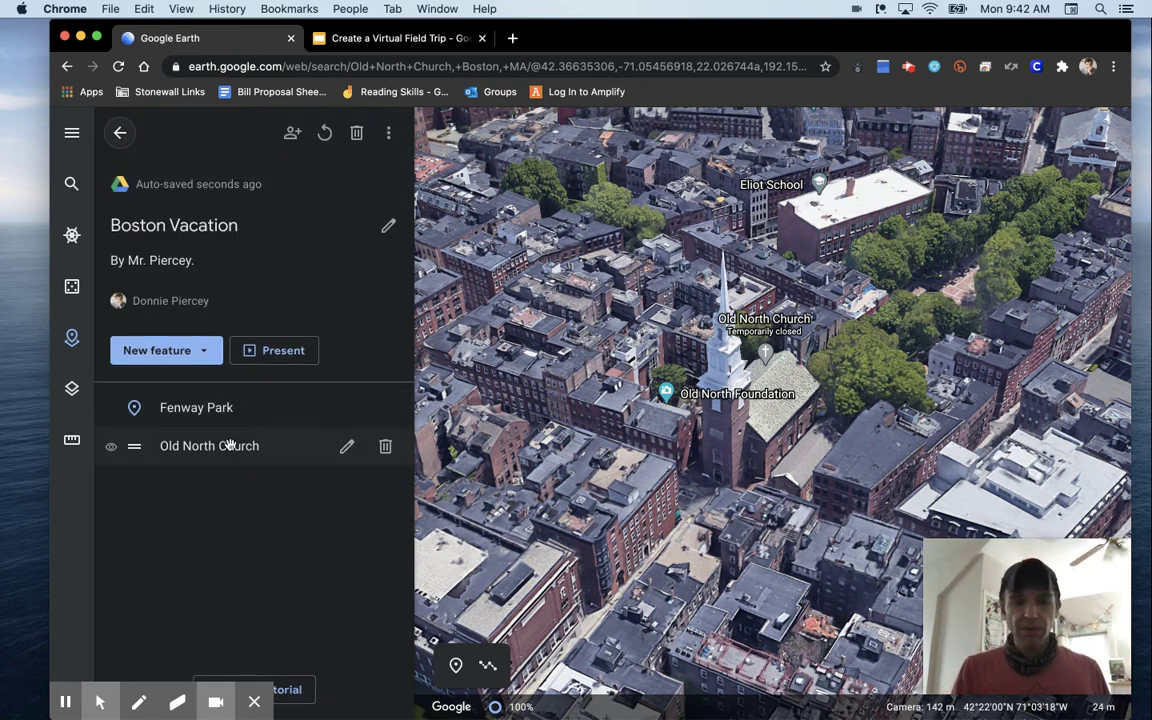
Step: Search for the Museum of Science and fly to it with its info card
left_click(185, 348)
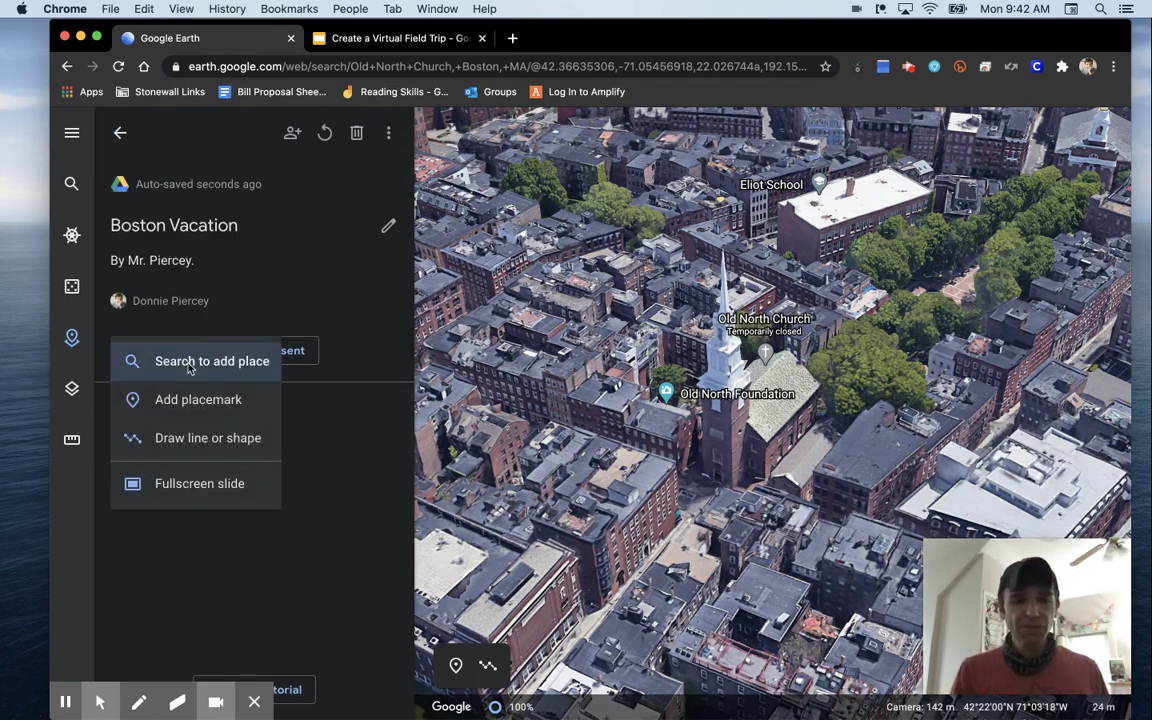
left_click(189, 364)
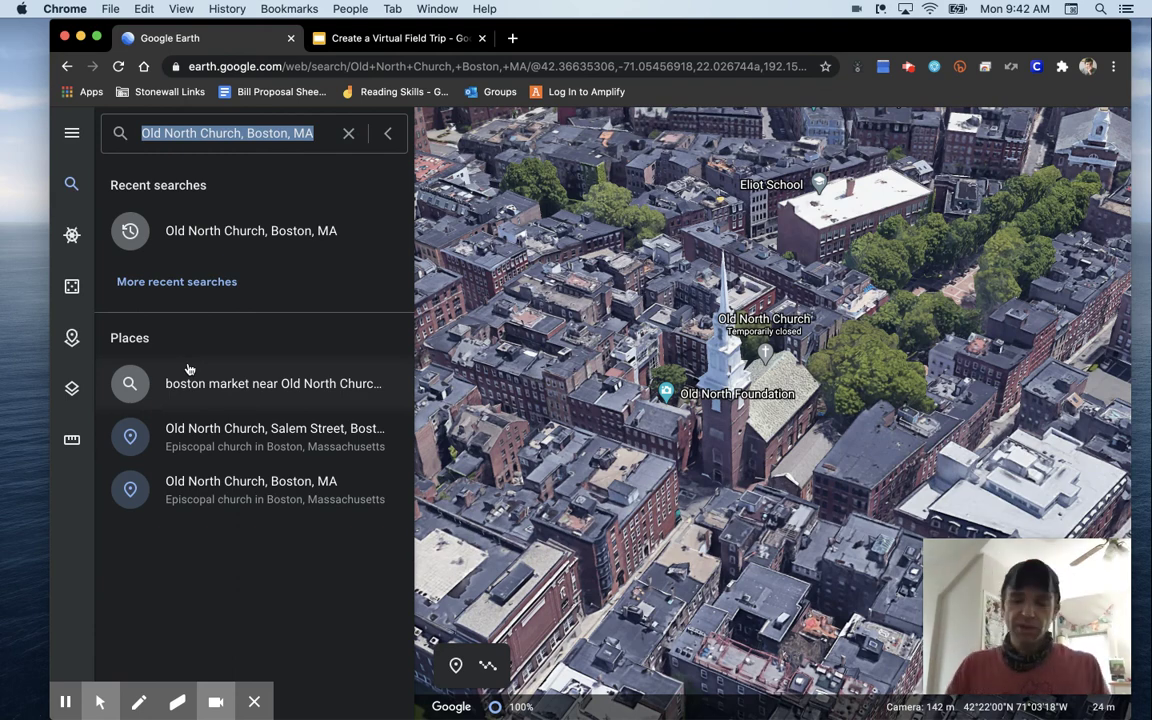
type("mus")
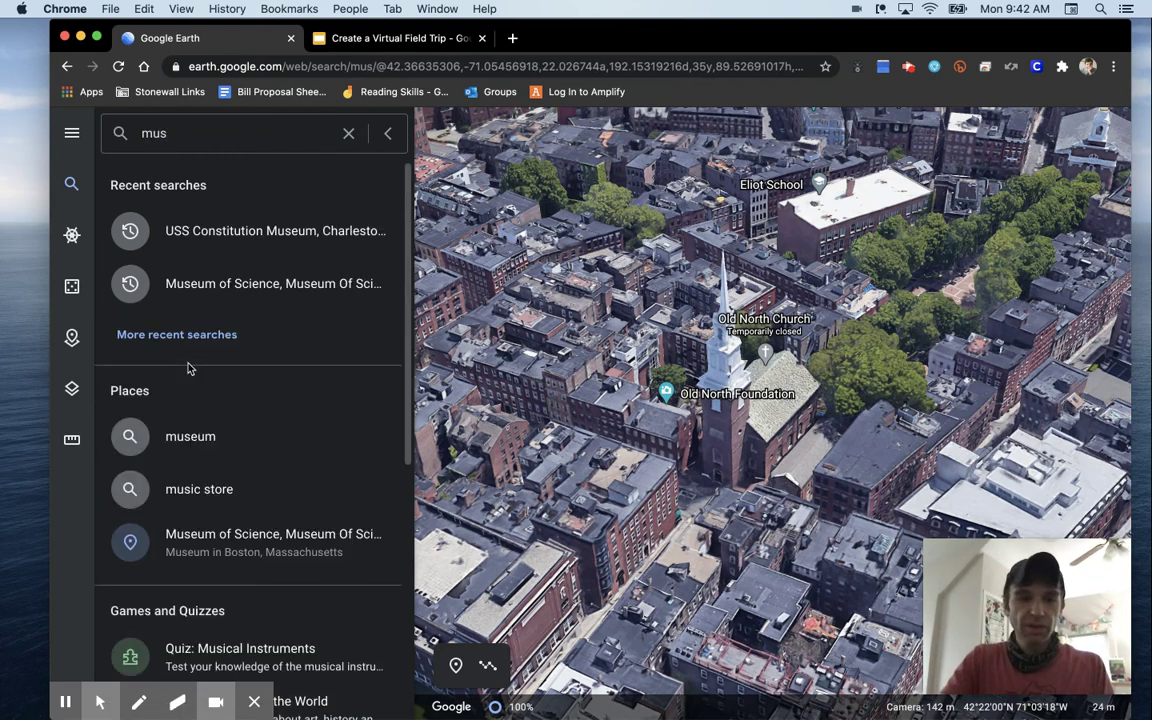
type("uem of")
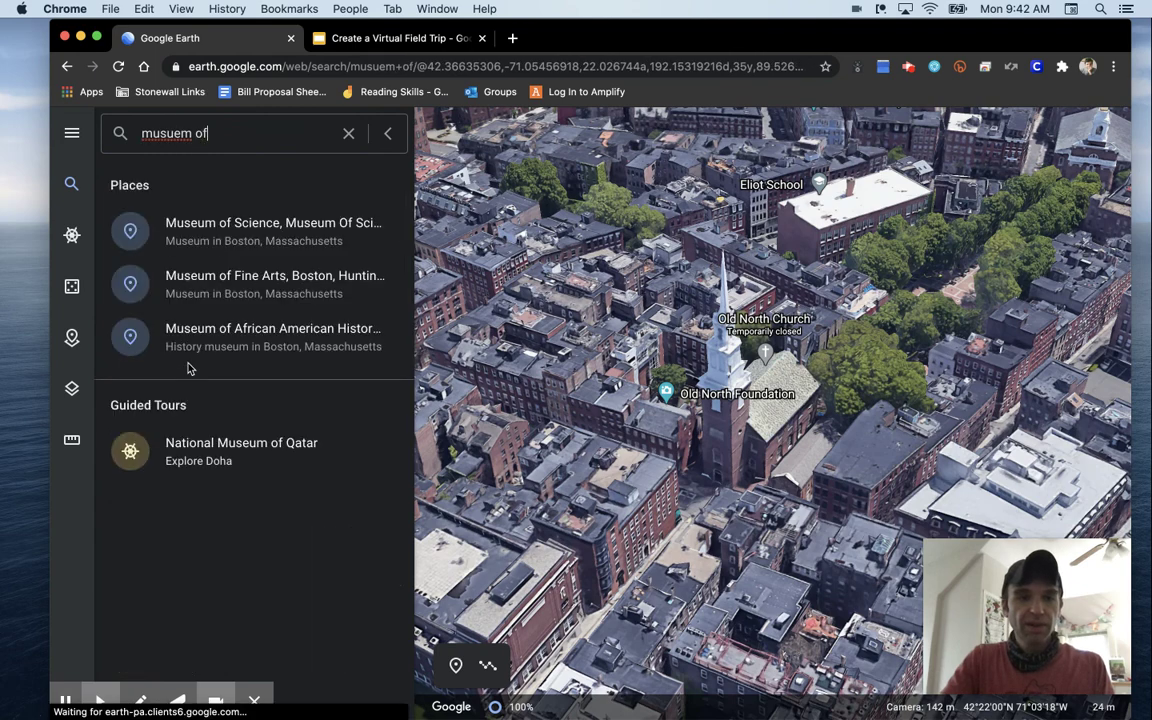
type(" scien")
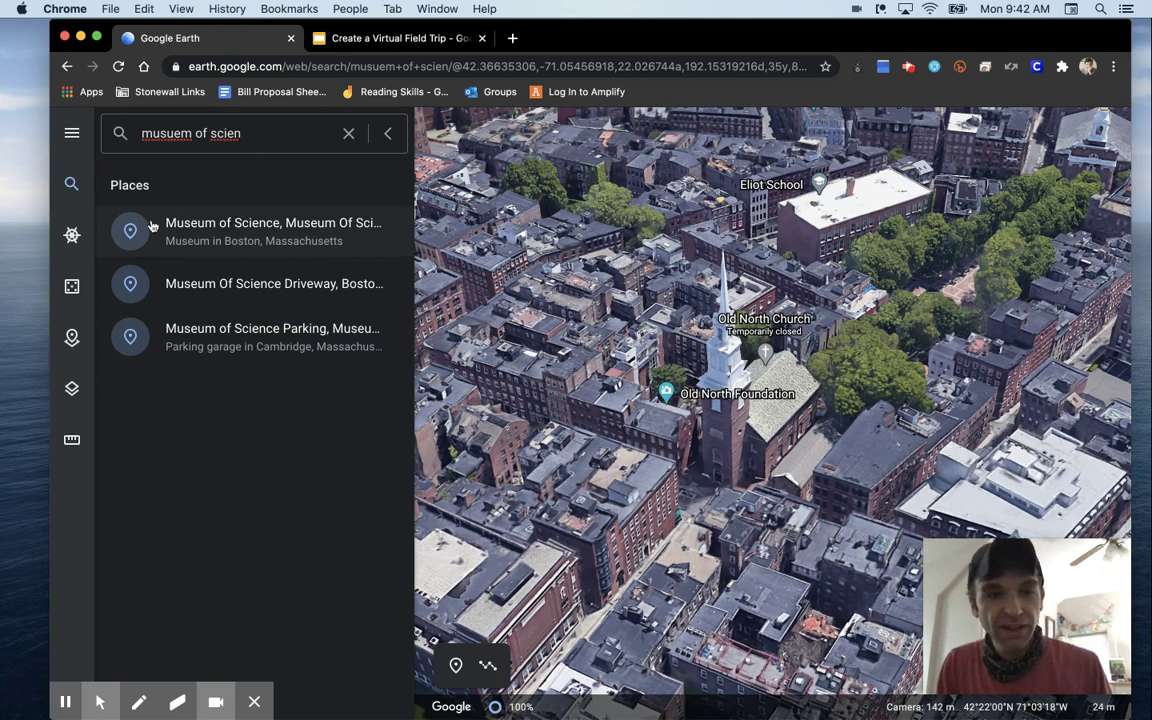
left_click(210, 238)
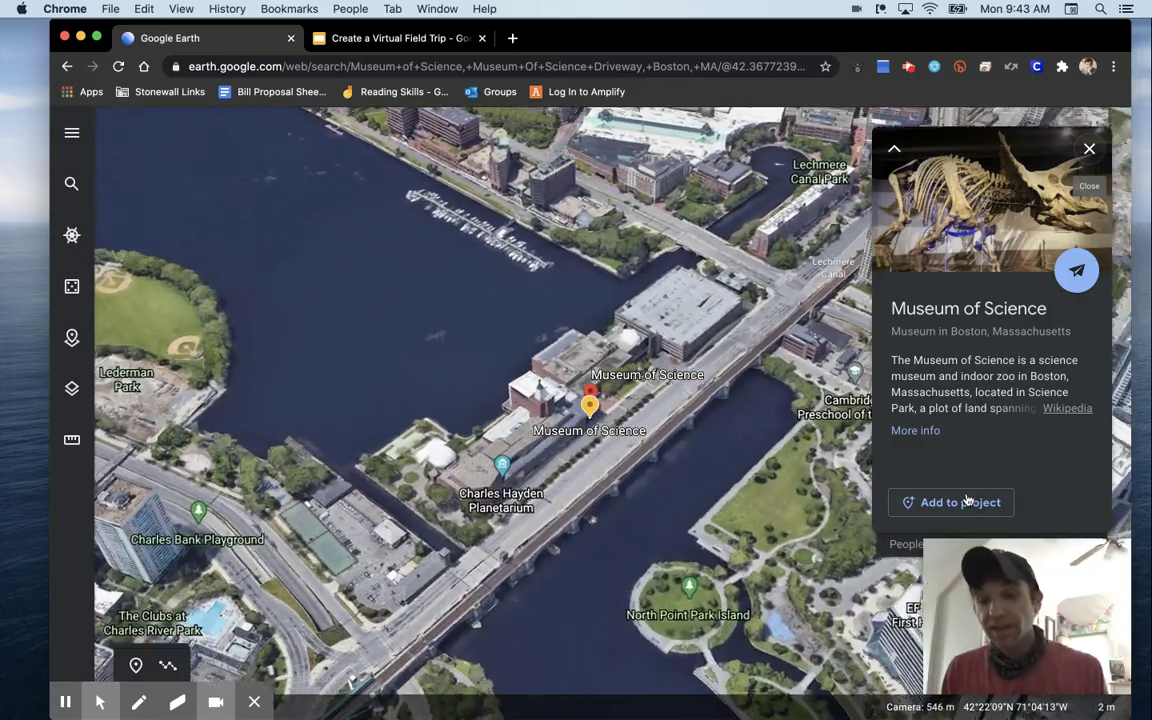
Step: Add the Museum of Science to Boston Vacation and open the place for editing
left_click(966, 500)
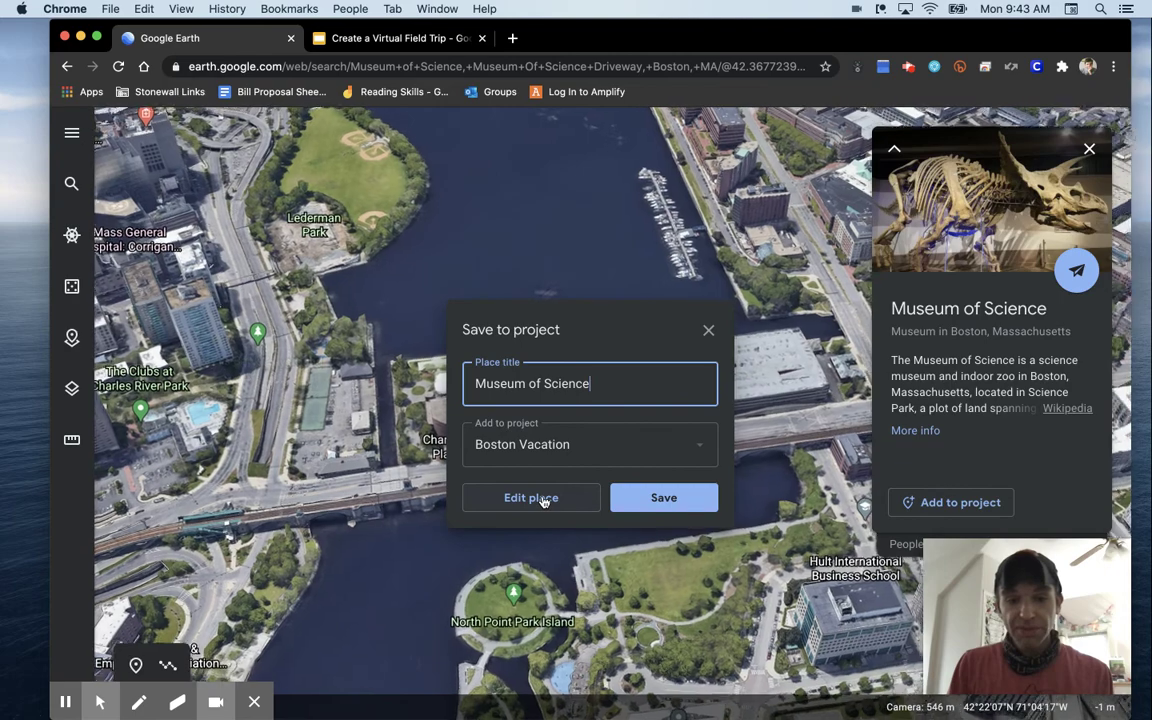
left_click(543, 500)
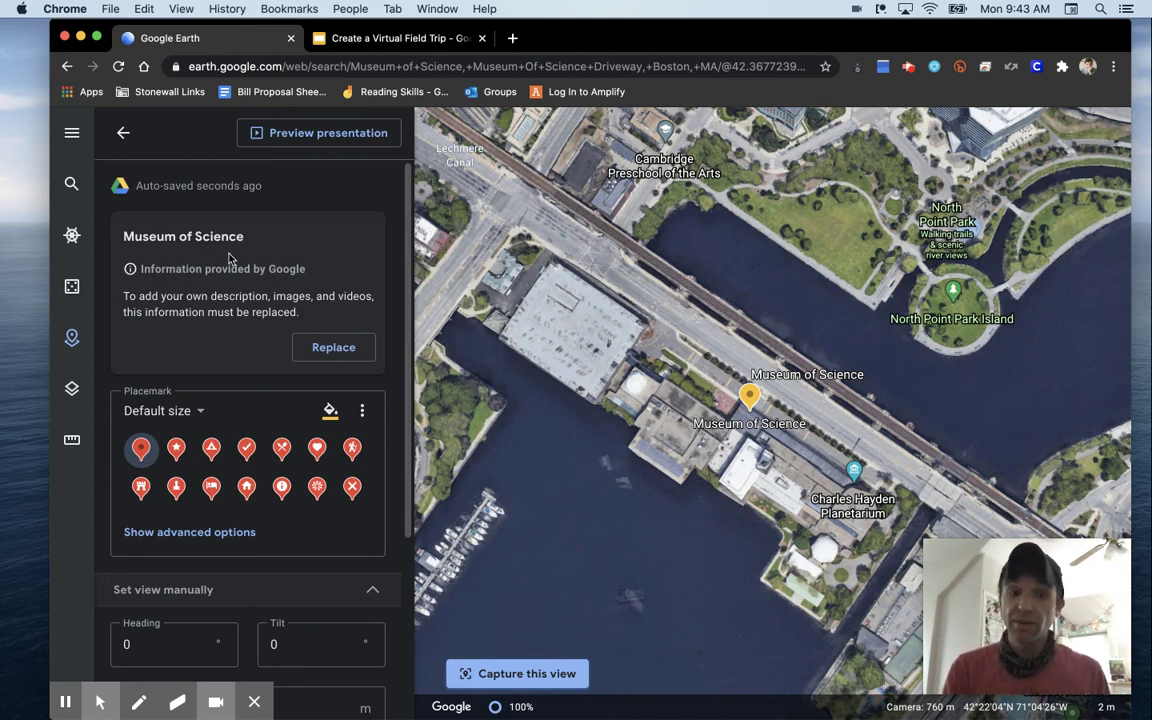
Step: Replace Google's info with custom details, adding the science doodle from a 'science' image search
left_click(331, 346)
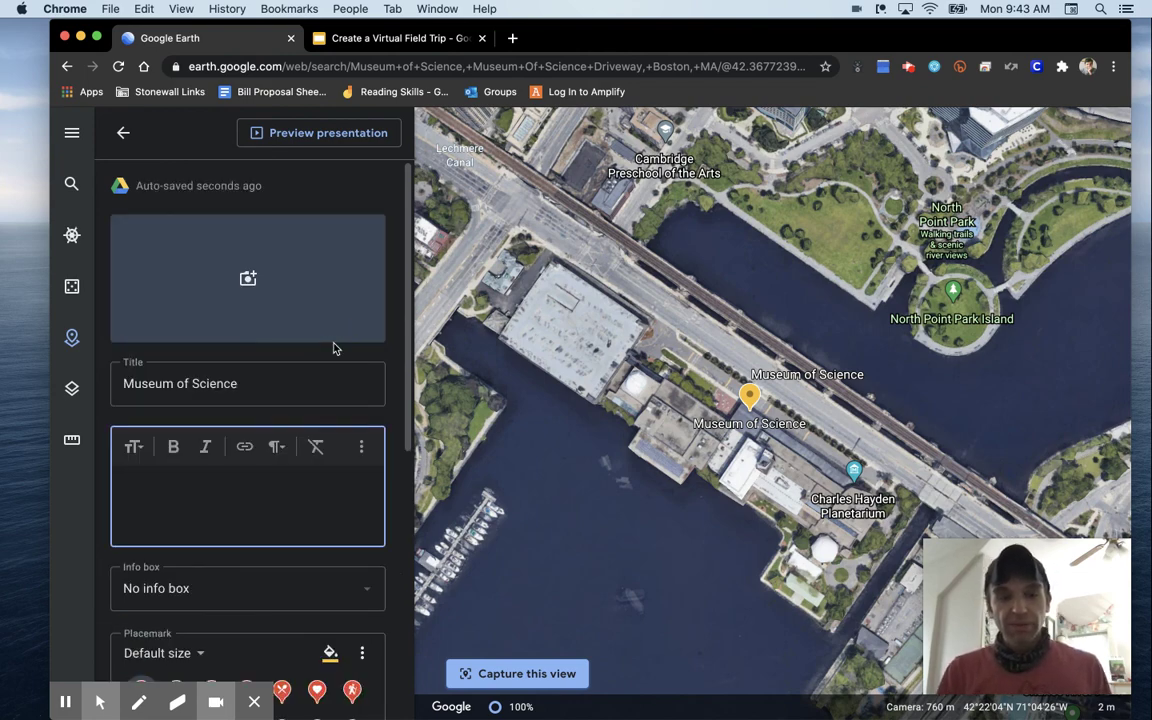
left_click(239, 287)
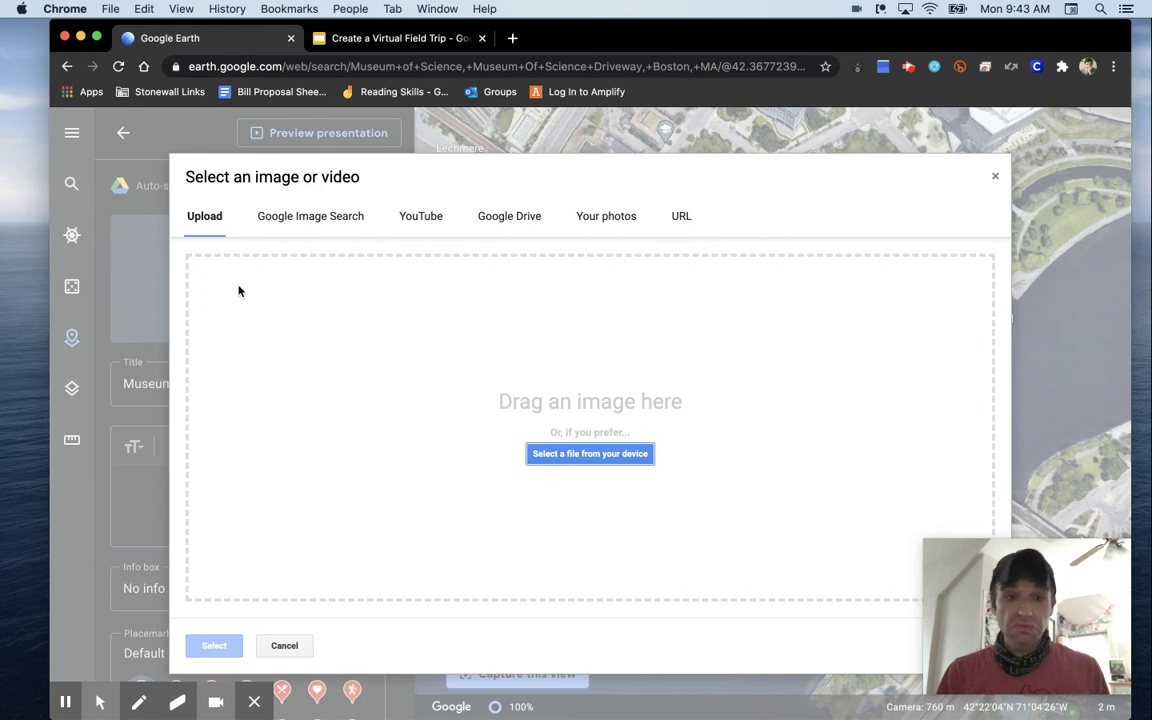
left_click(309, 216)
left_click(311, 267)
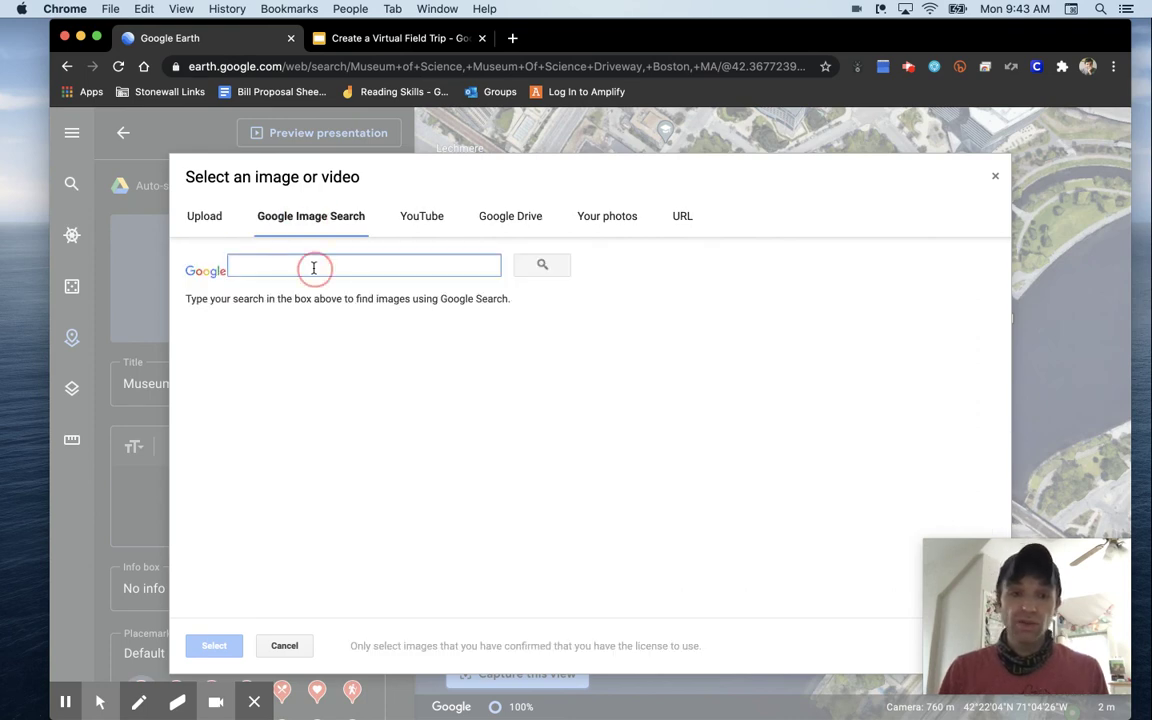
type("science")
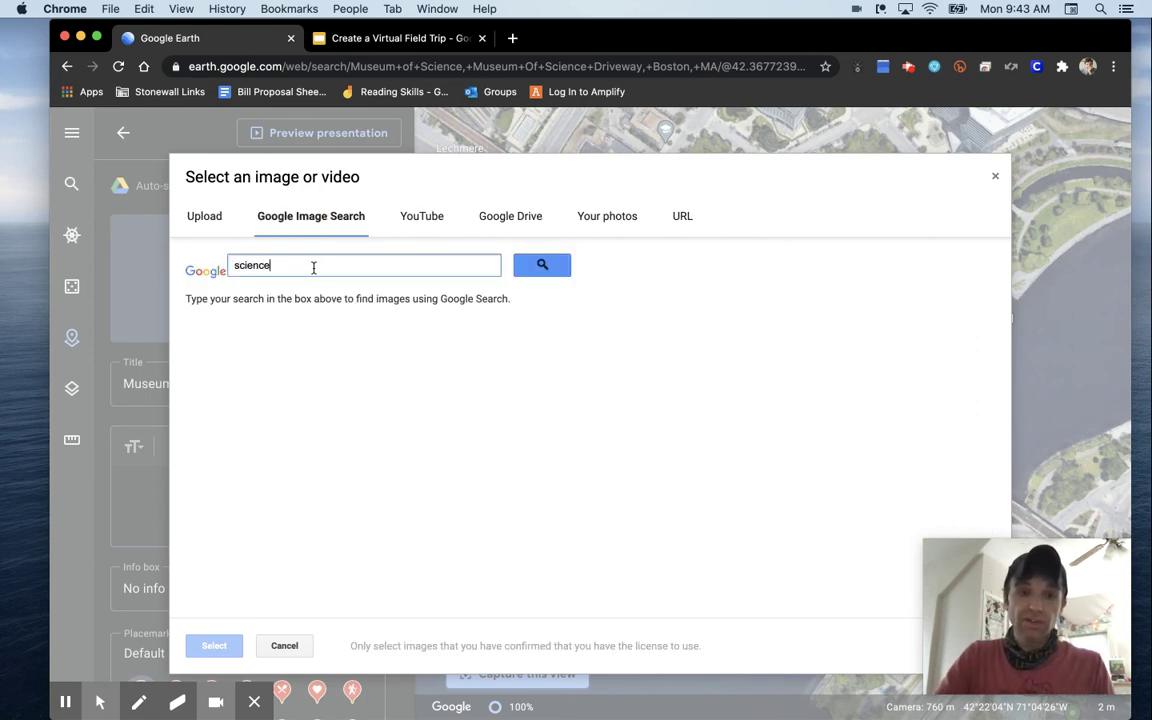
key("Return")
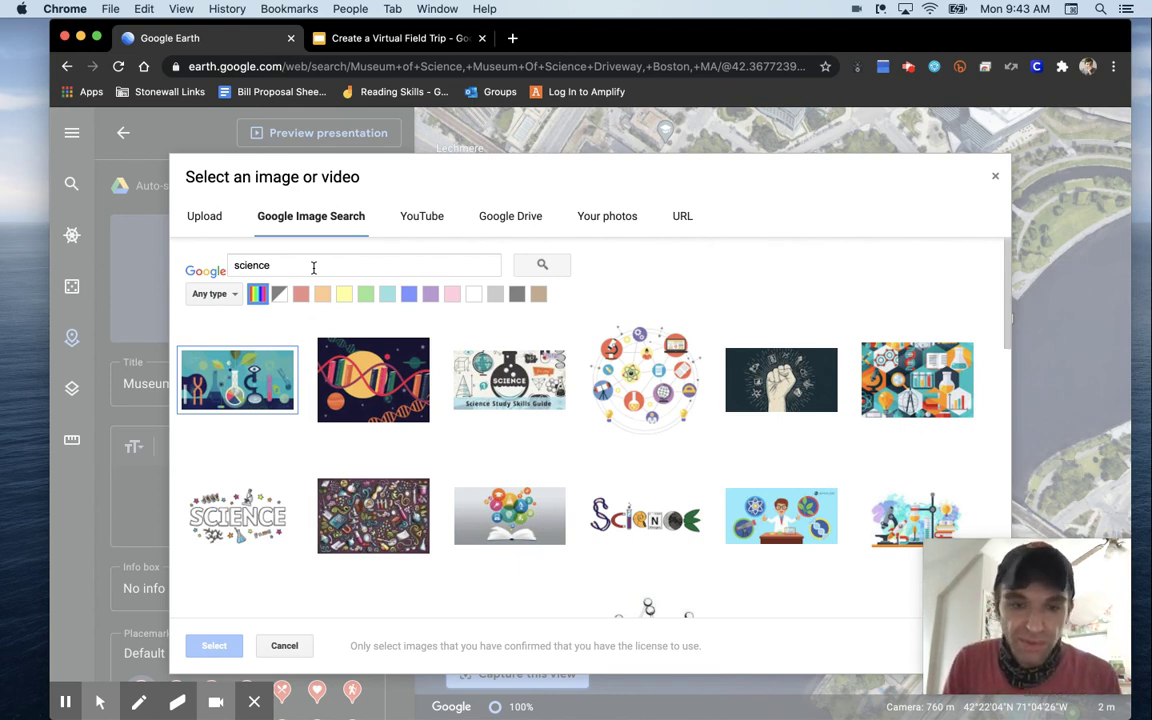
left_click(323, 484)
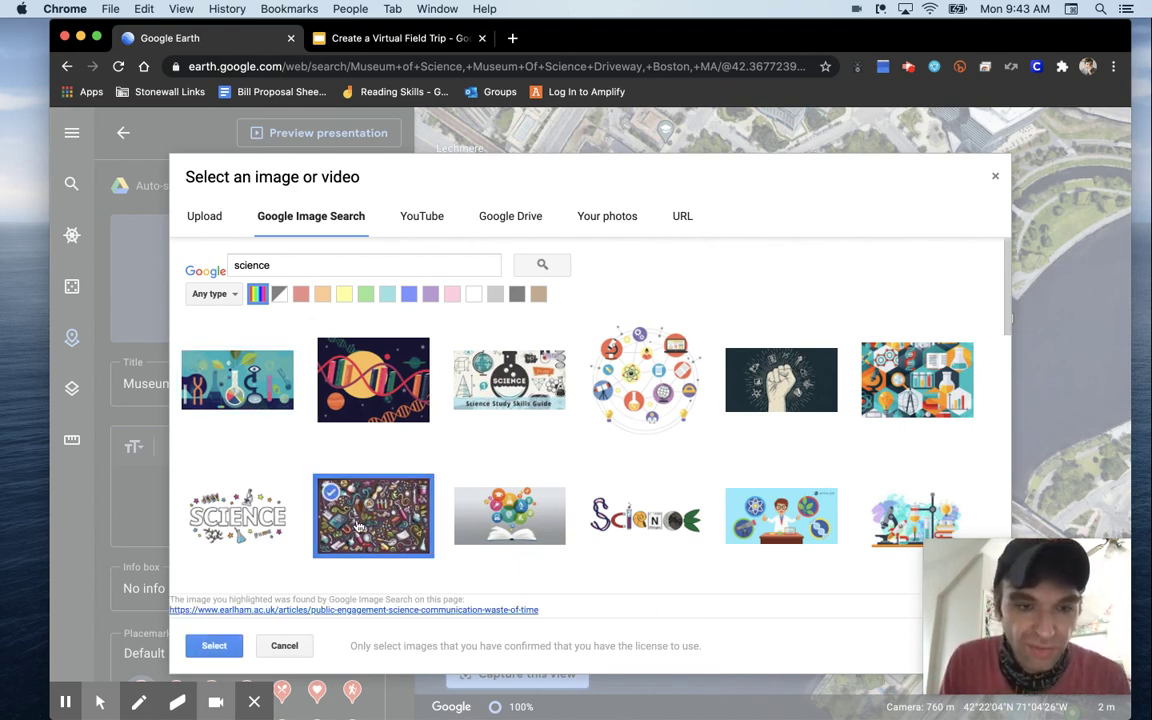
left_click(214, 646)
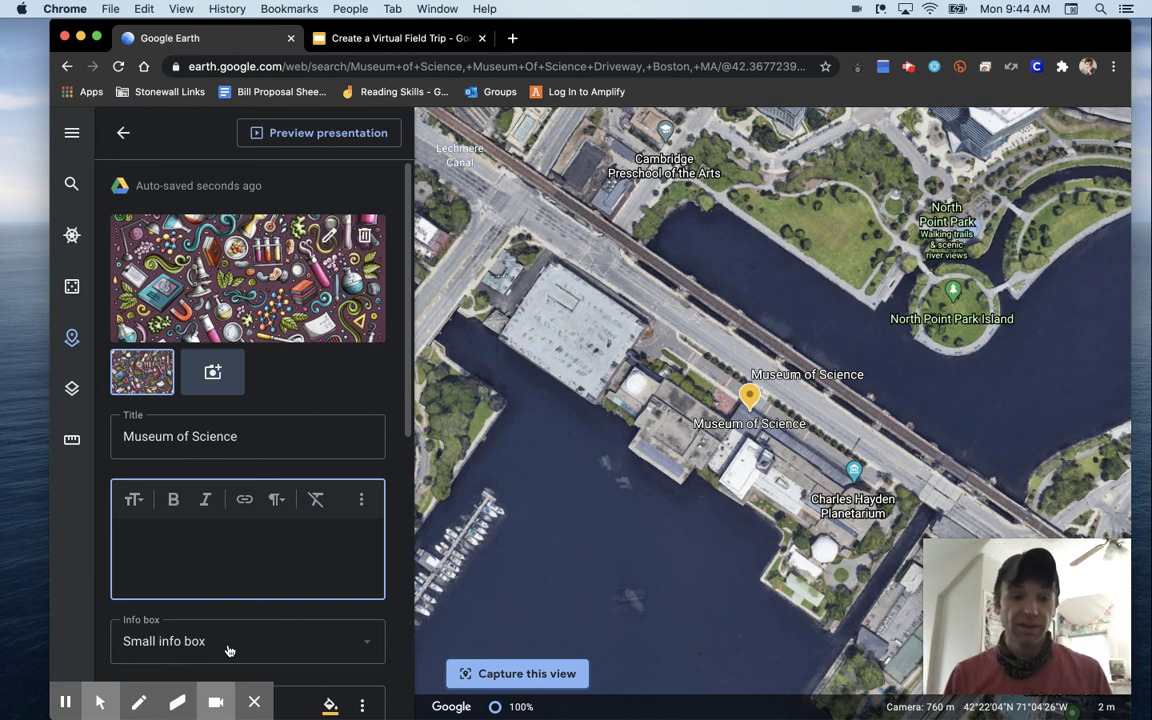
left_click(237, 565)
Step: Describe it as one of the finest science museums in the world and choose Large info box
scroll(237, 450, "down", 3)
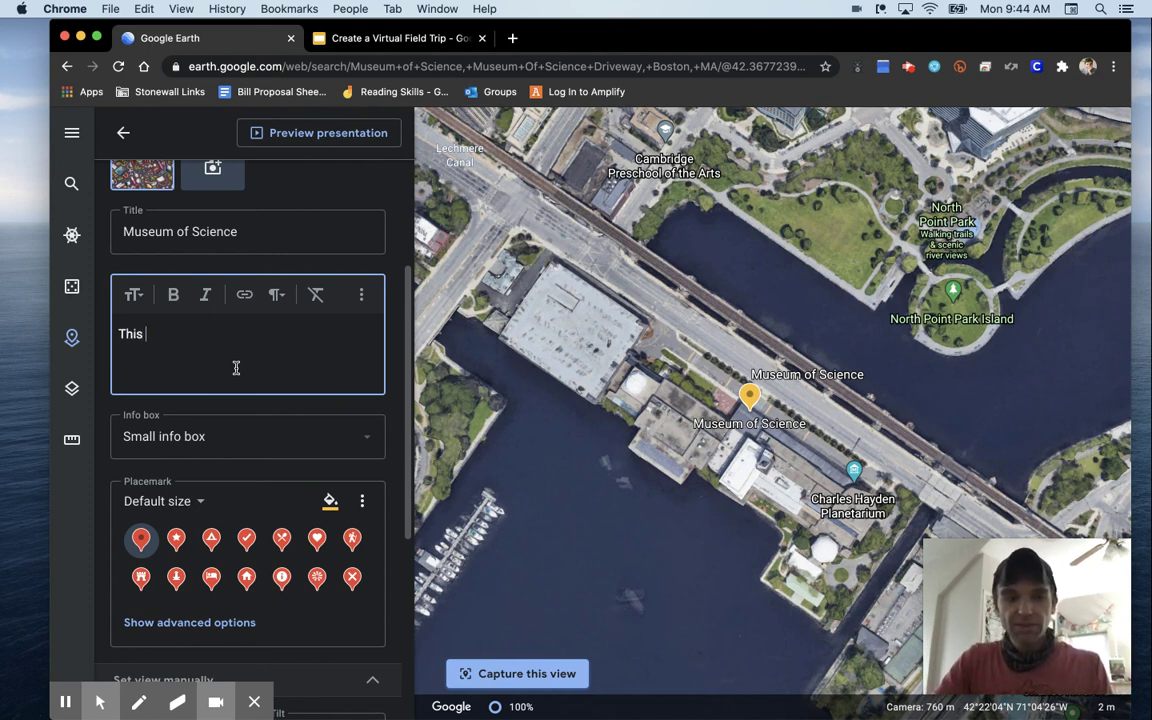
type("one of the finest")
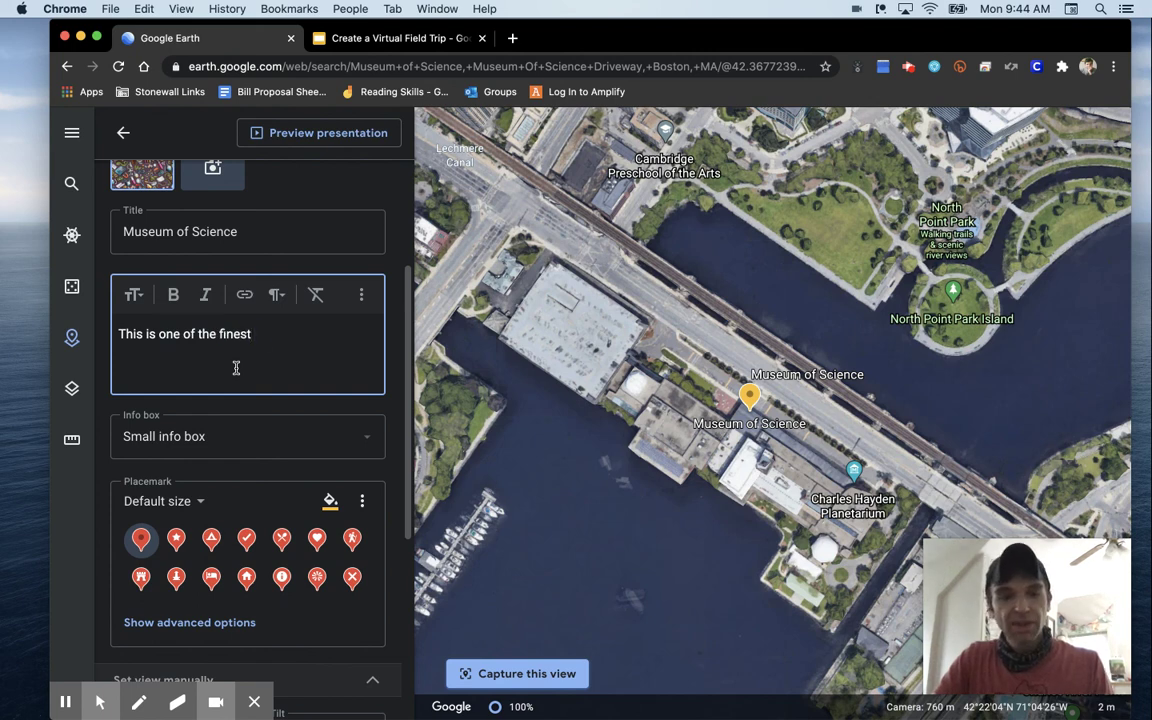
type(" scienc")
type("e mus")
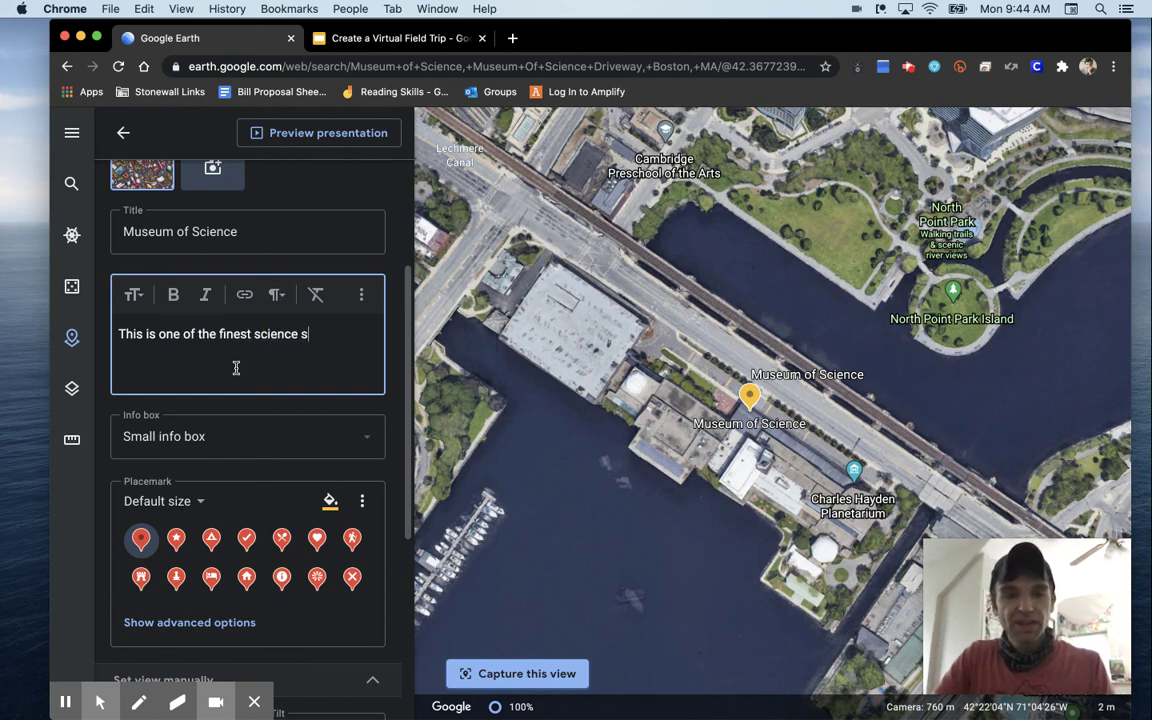
key("BackSpace")
type("museums in th")
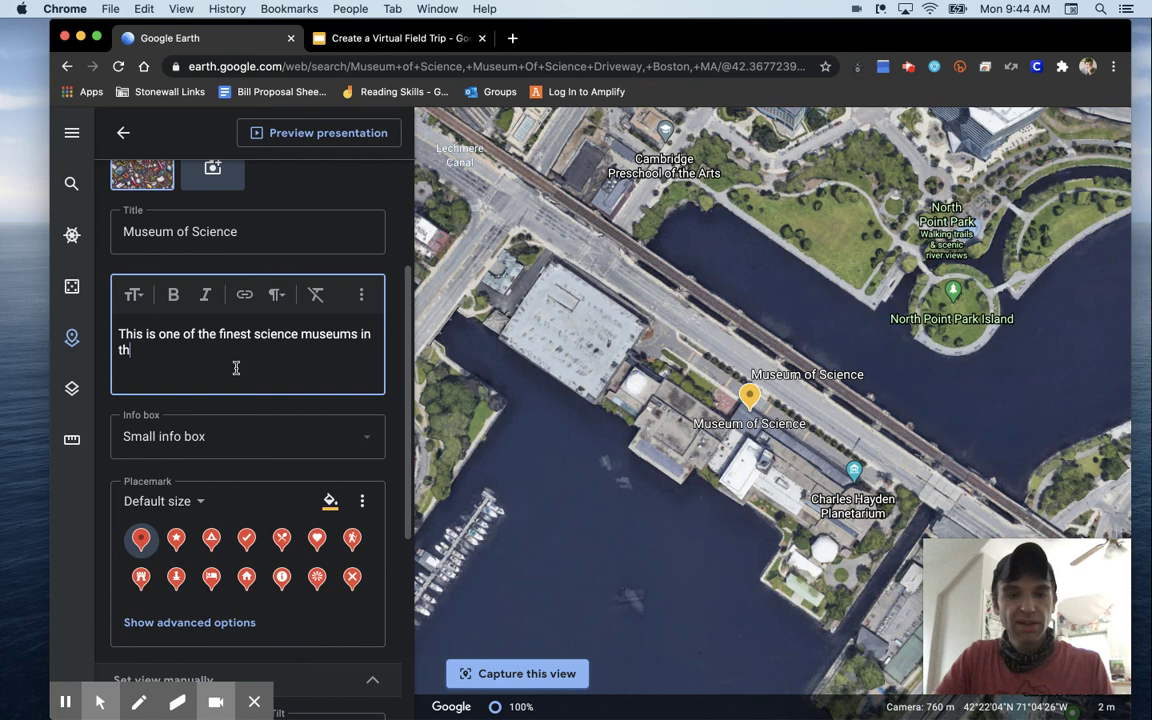
type("e world.  I can't wai")
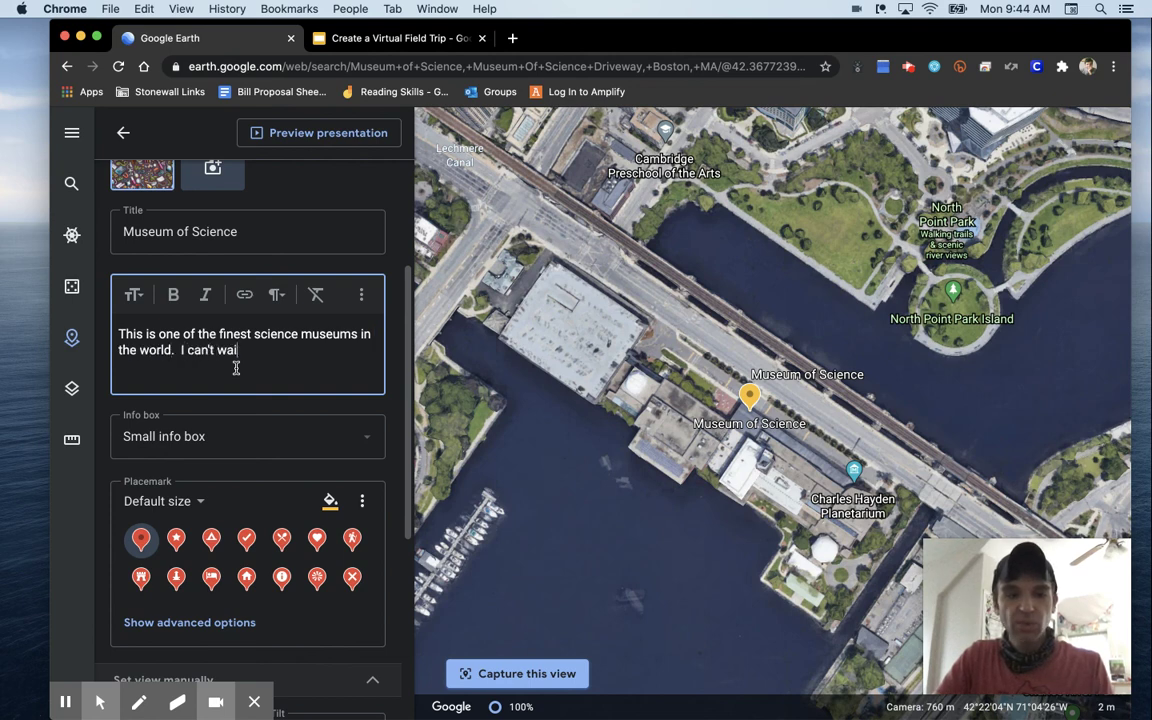
type("t to take you here!")
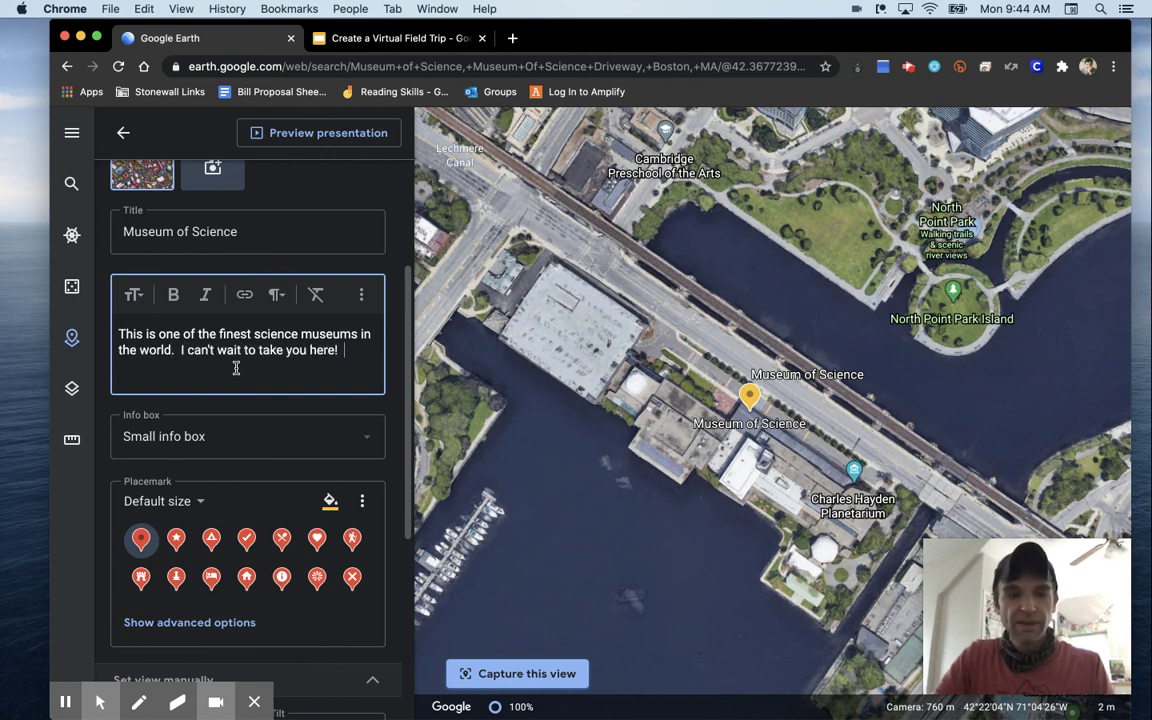
left_click(185, 436)
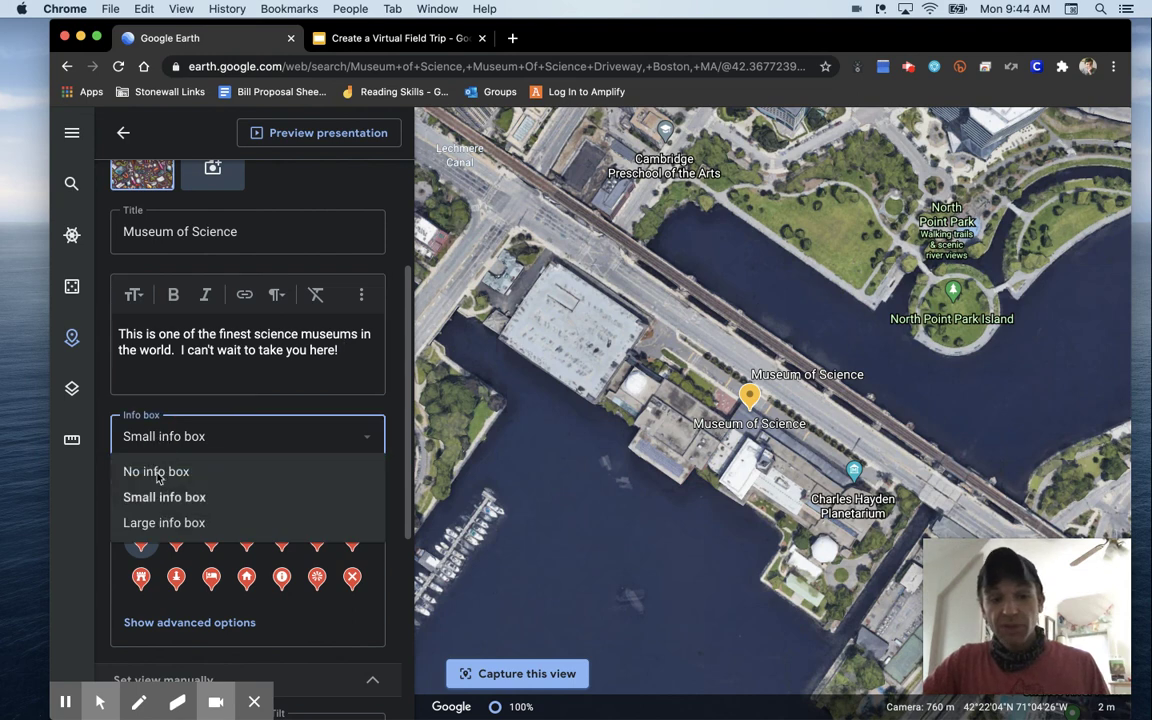
left_click(165, 523)
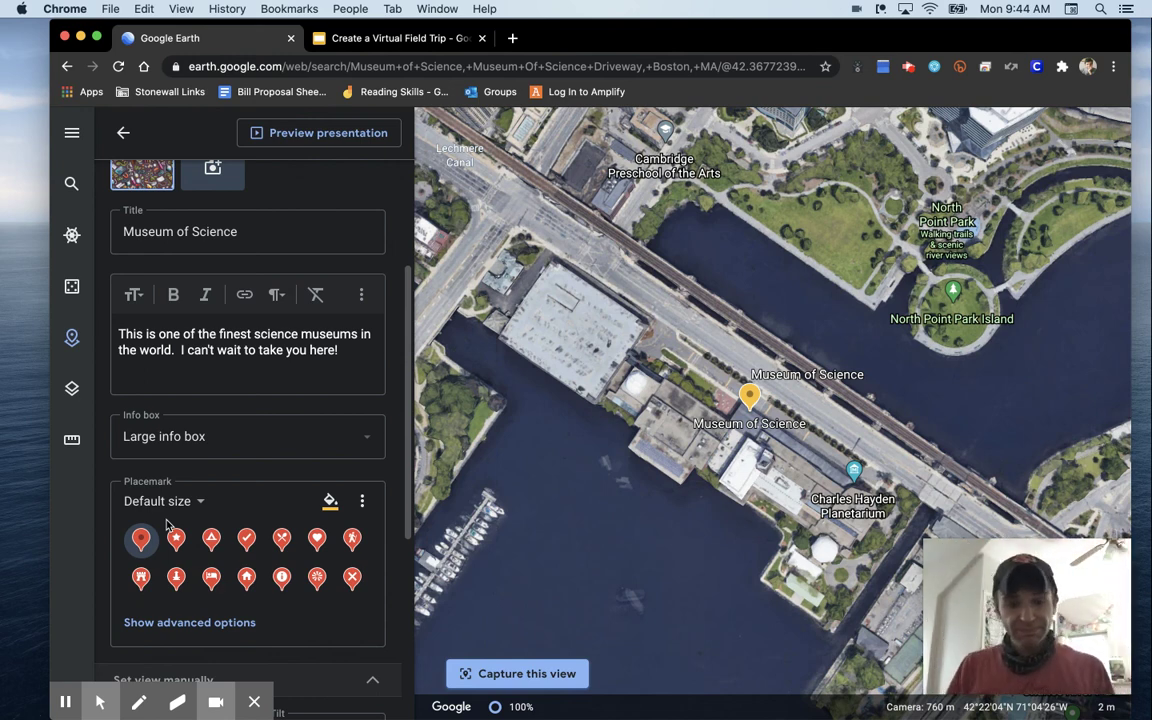
Step: Try the restaurant and triangle placemark icons
left_click(281, 539)
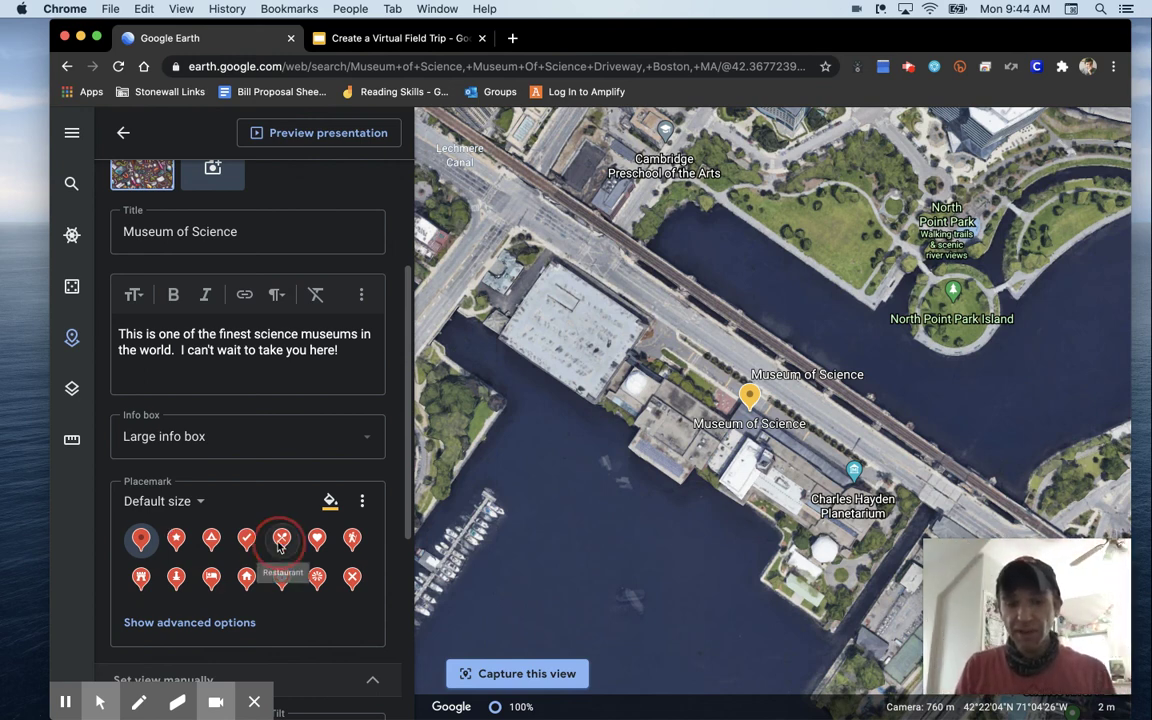
left_click(211, 539)
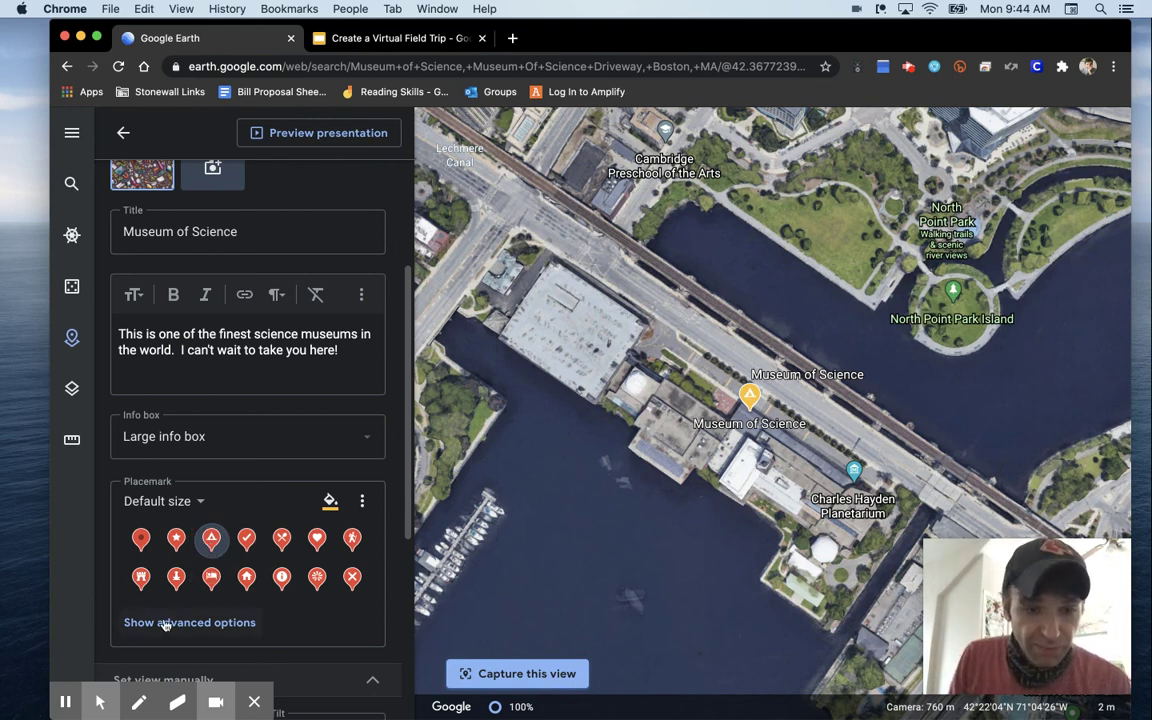
left_click(362, 501)
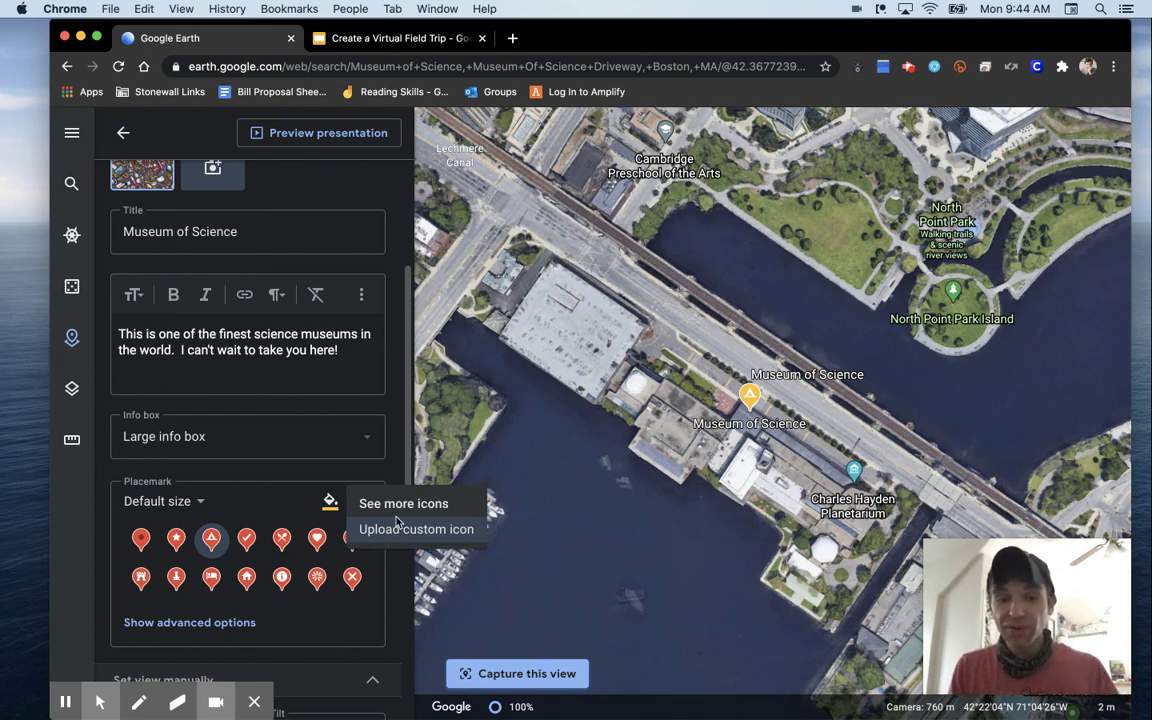
Step: Pick the Lightning icon from the Weather section of the full icon collection
left_click(400, 503)
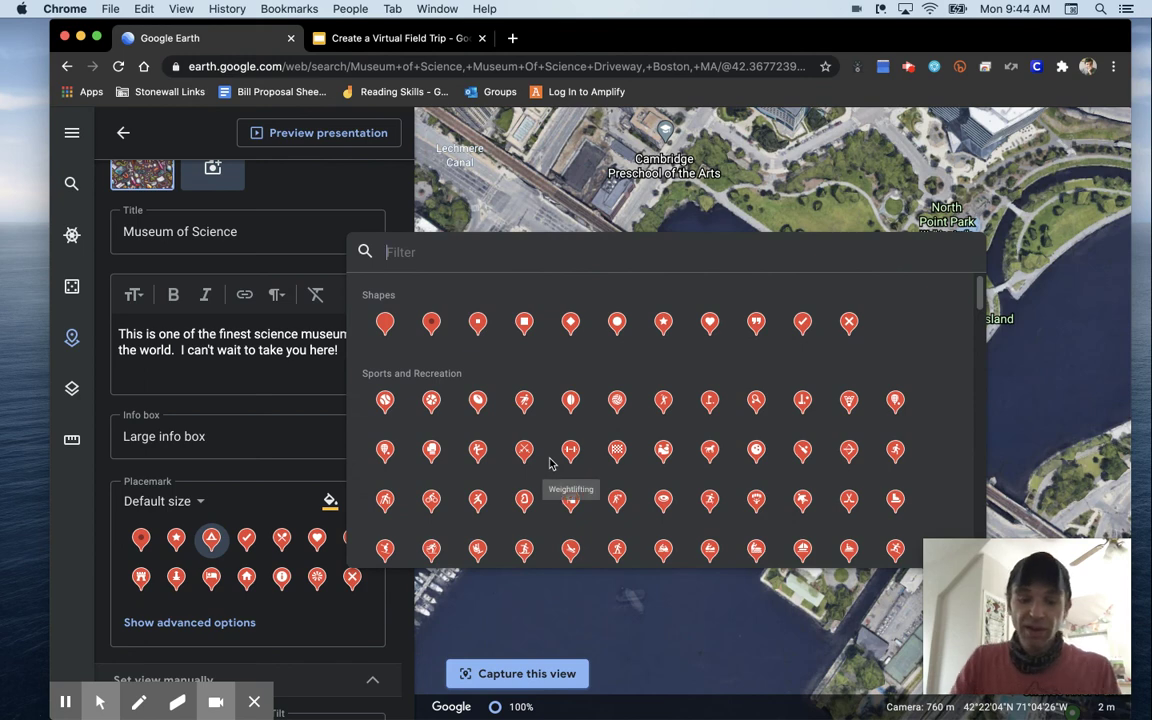
type("scie")
key("BackSpace")
key("BackSpace")
key("BackSpace")
key("BackSpace")
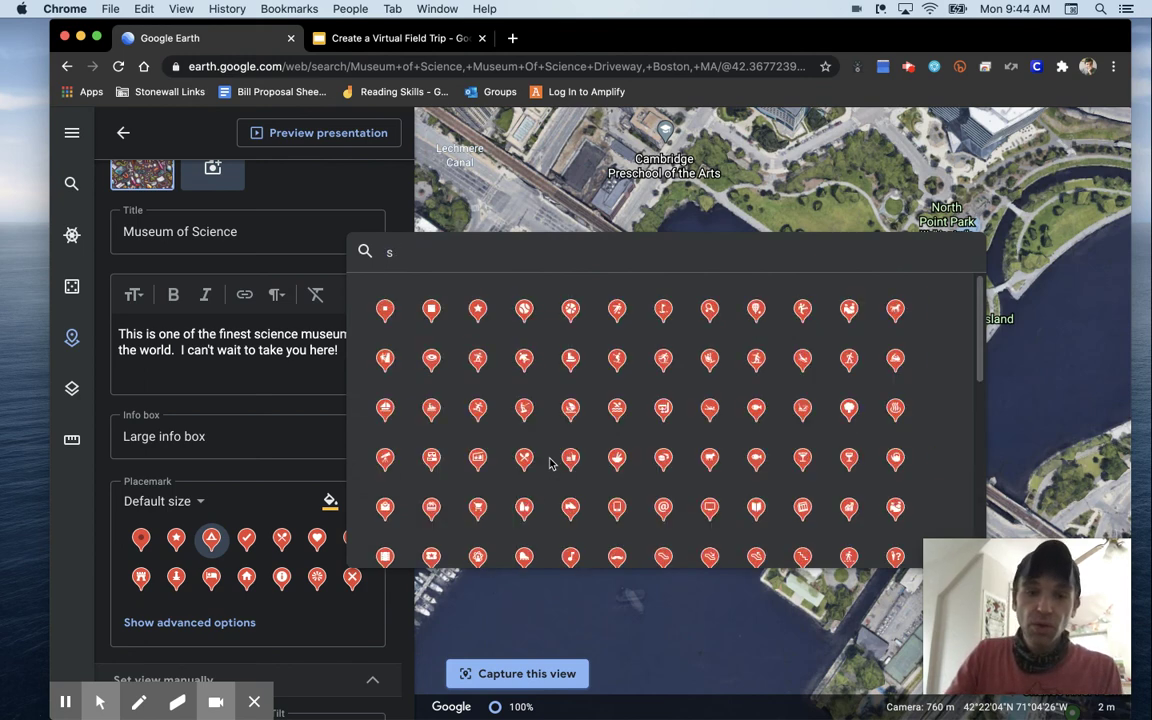
scroll(661, 521, "down", 10)
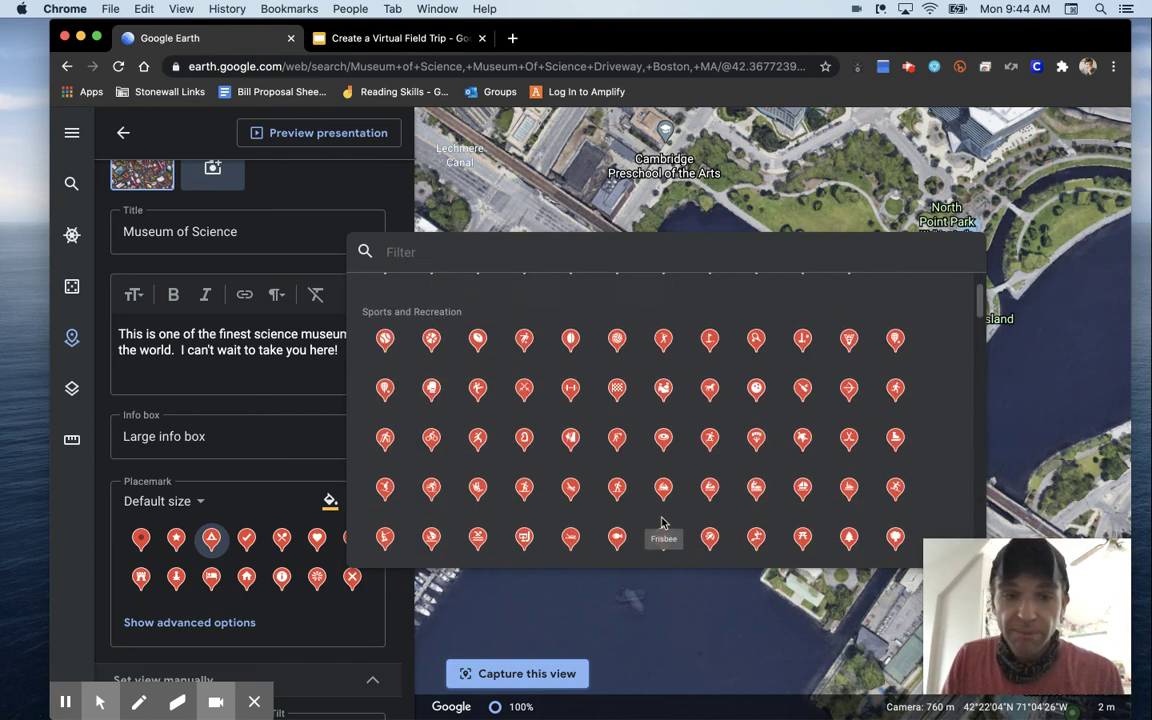
scroll(661, 521, "down", 10)
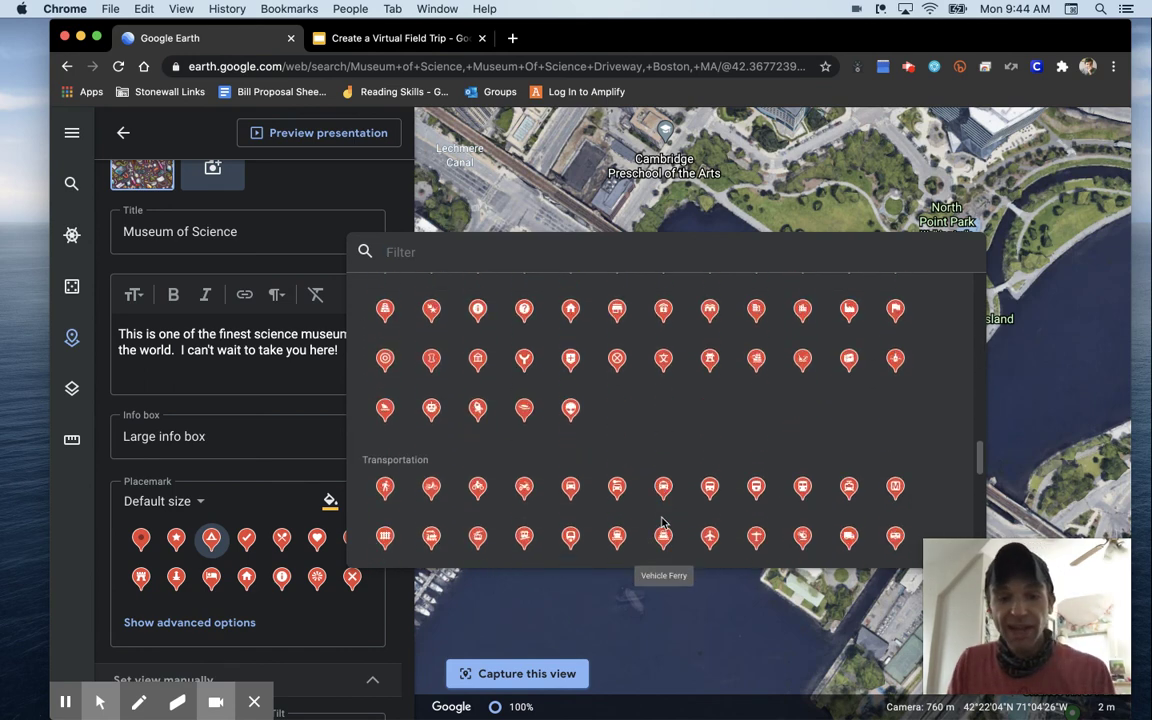
scroll(661, 521, "down", 10)
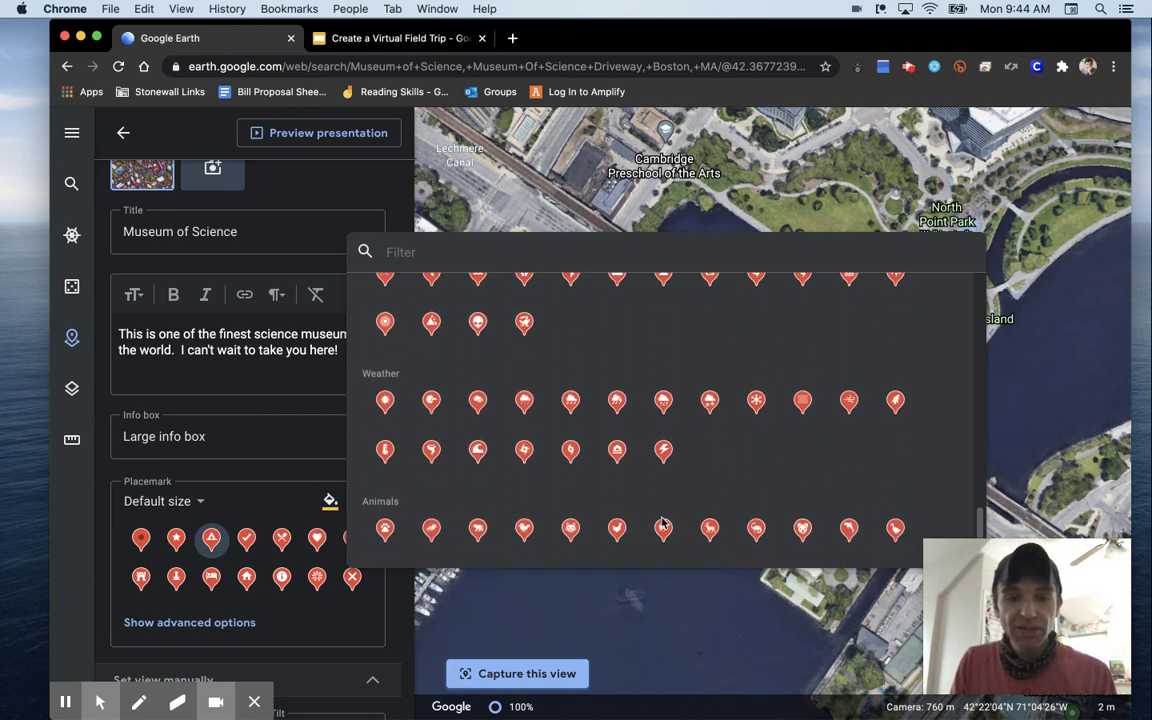
scroll(661, 521, "down", 2)
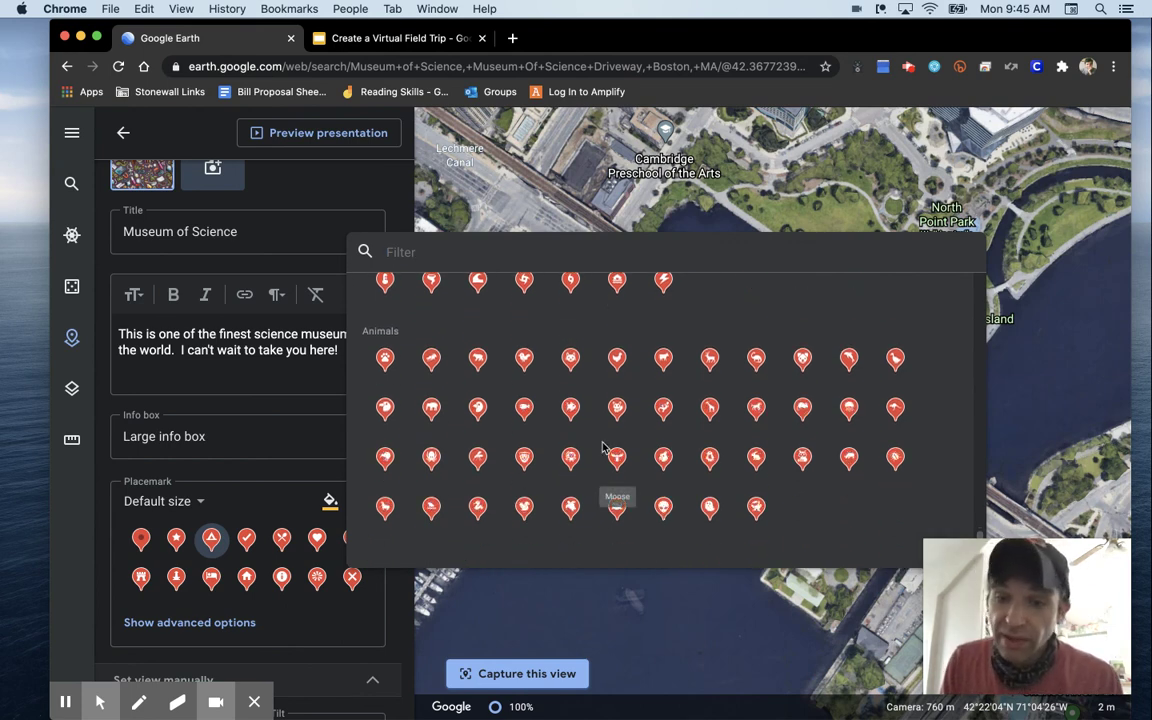
scroll(602, 447, "up", 5)
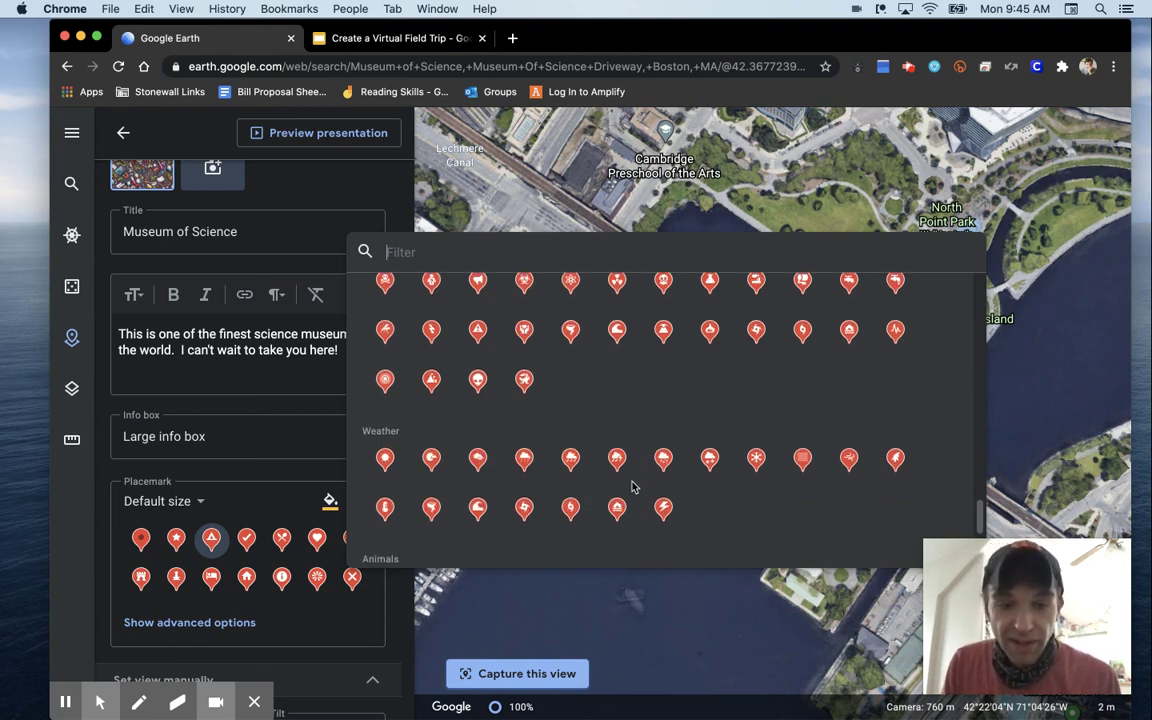
scroll(632, 487, "down", 1)
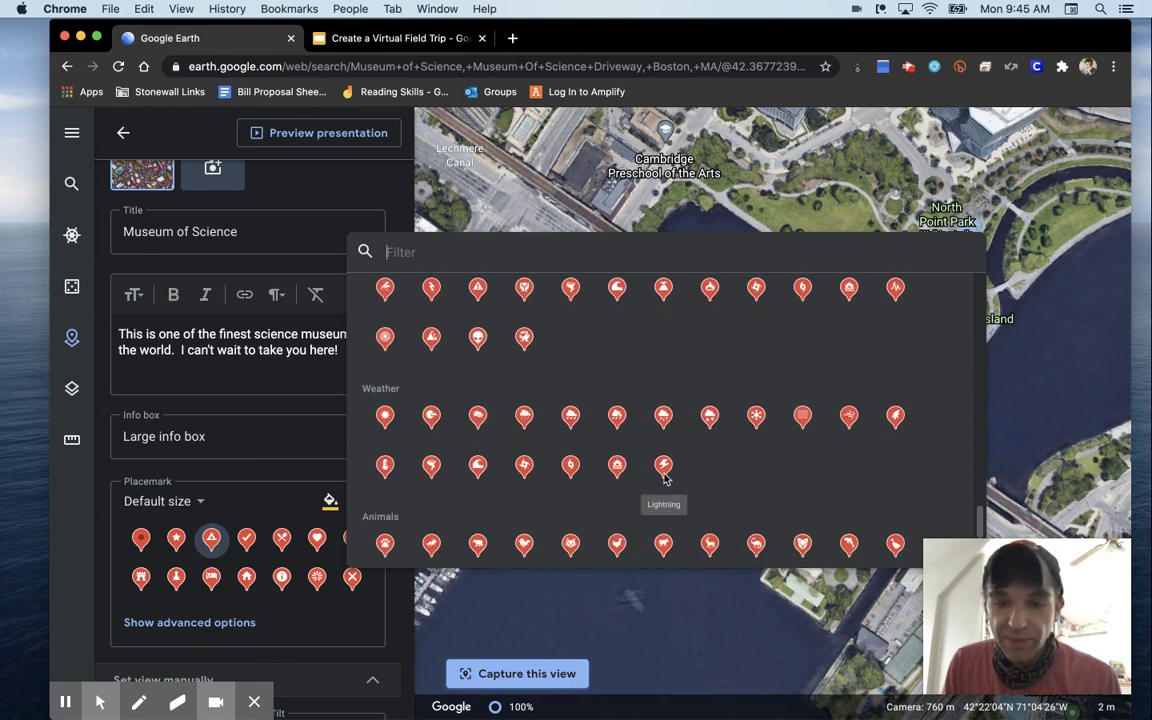
left_click(664, 468)
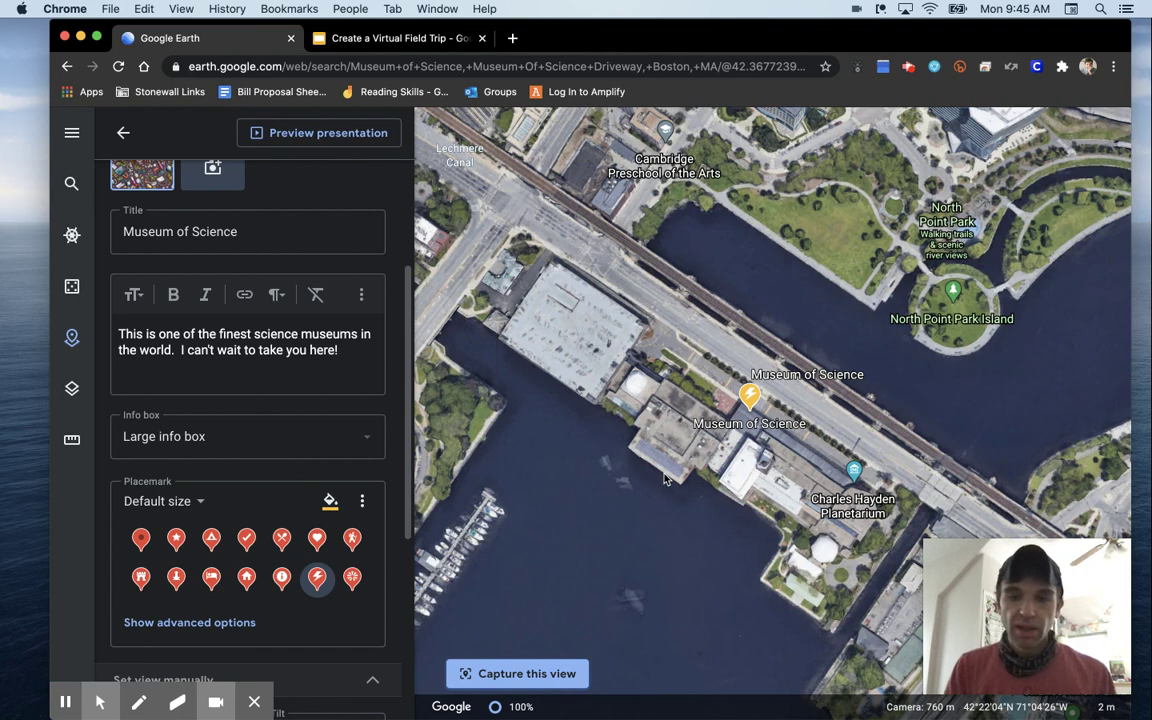
Step: Centre the map on the Museum of Science and turn on Street View coverage with Pegman
left_click_drag(858, 356, 339, 381)
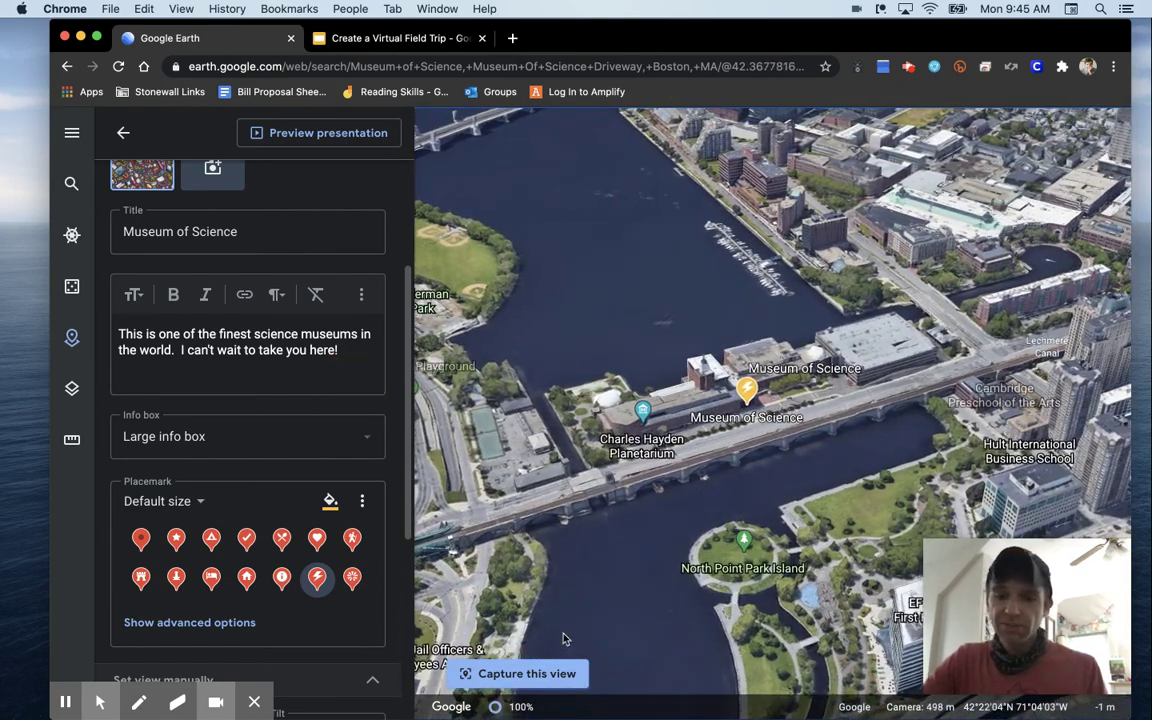
left_click_drag(1023, 628, 765, 628)
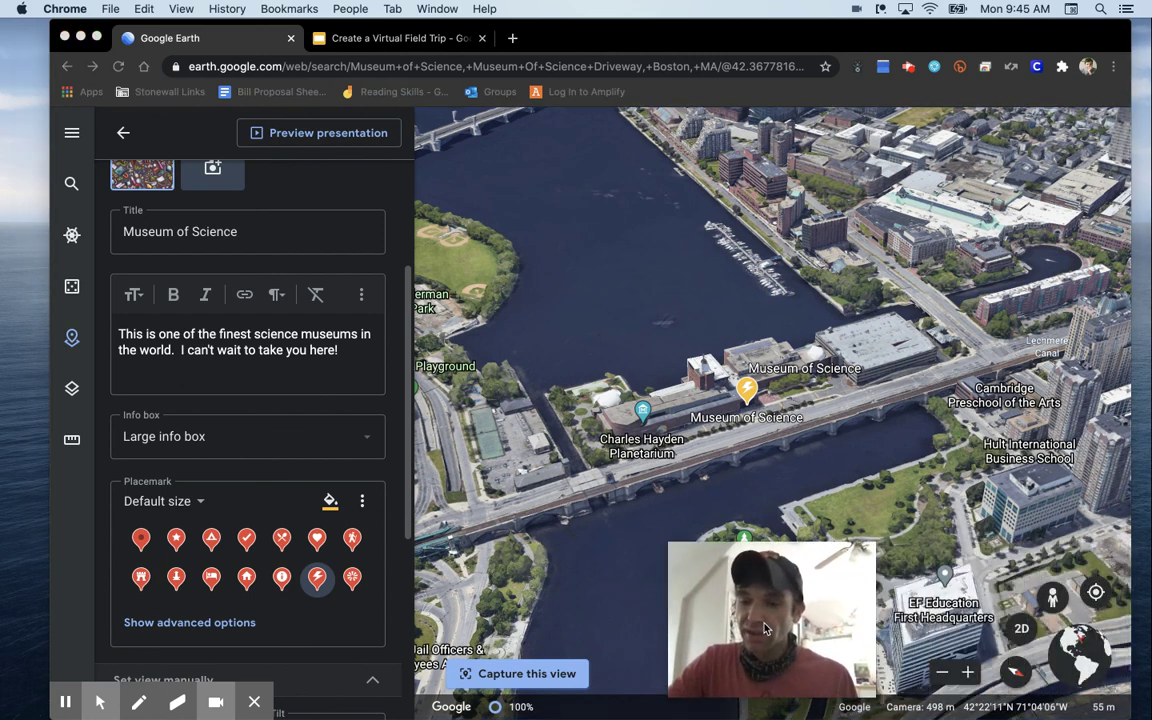
left_click(1053, 600)
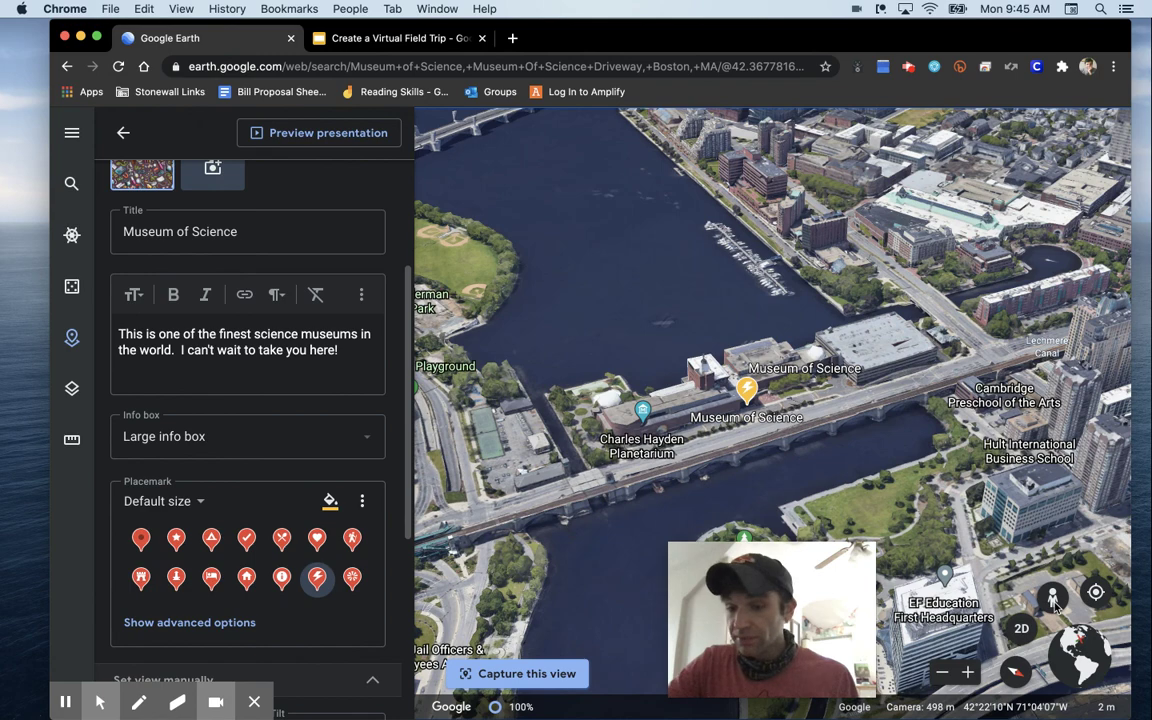
left_click(1053, 598)
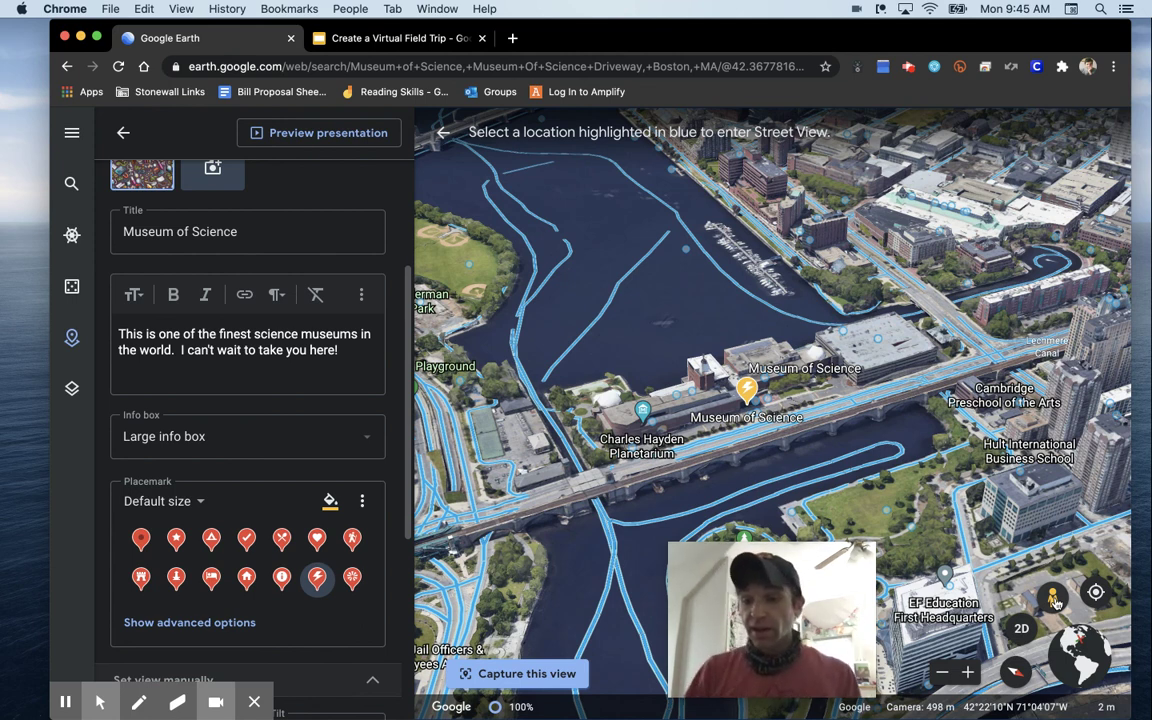
Step: Enter Street View in front of the museum and walk along the road toward the entrance
left_click(748, 440)
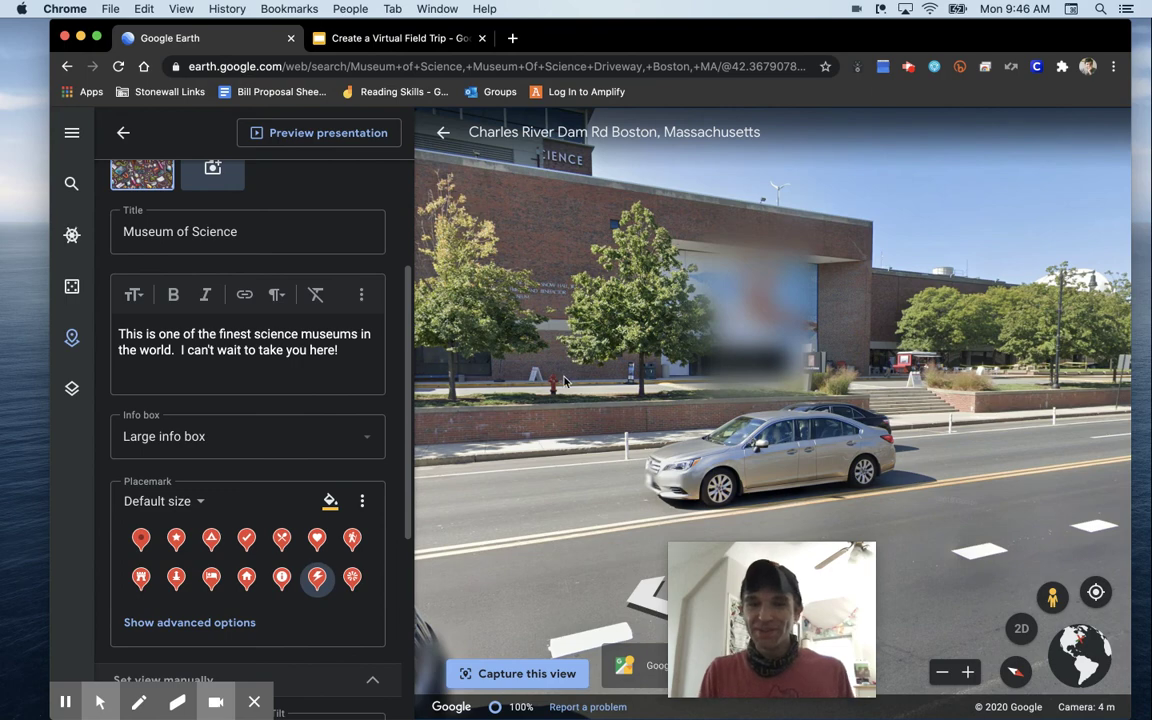
left_click(748, 436)
left_click_drag(748, 420, 1032, 408)
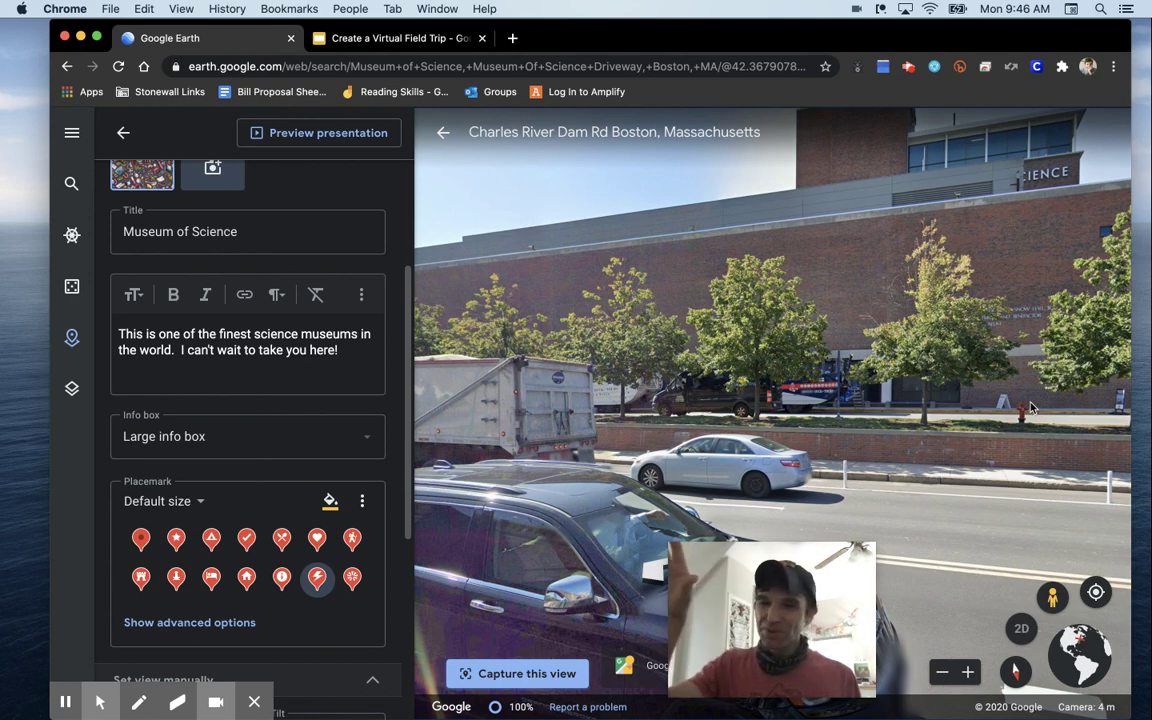
left_click(1135, 323)
left_click(930, 338)
left_click(1008, 338)
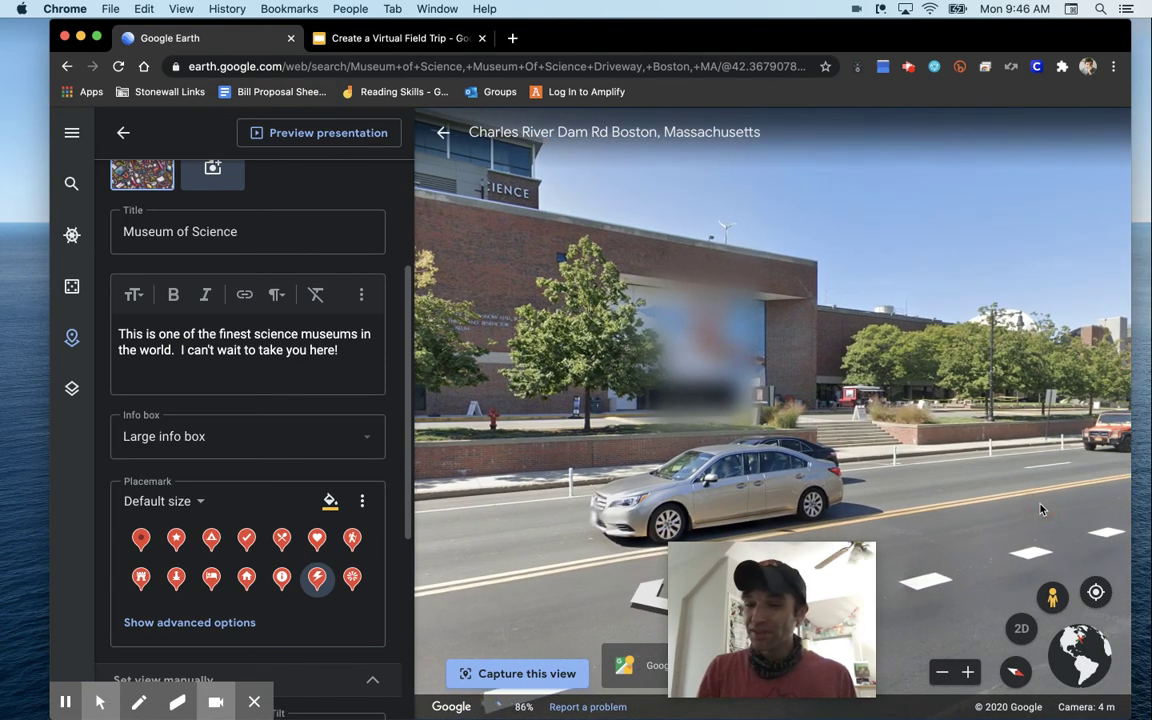
left_click(1040, 510)
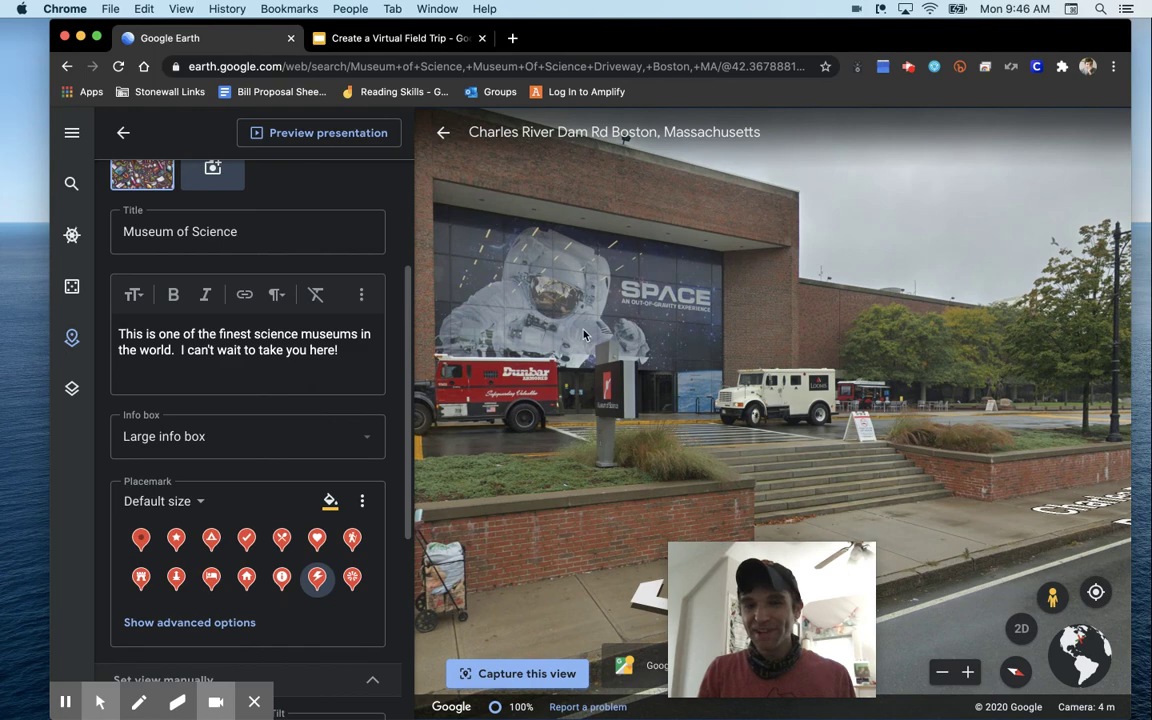
left_click(585, 335)
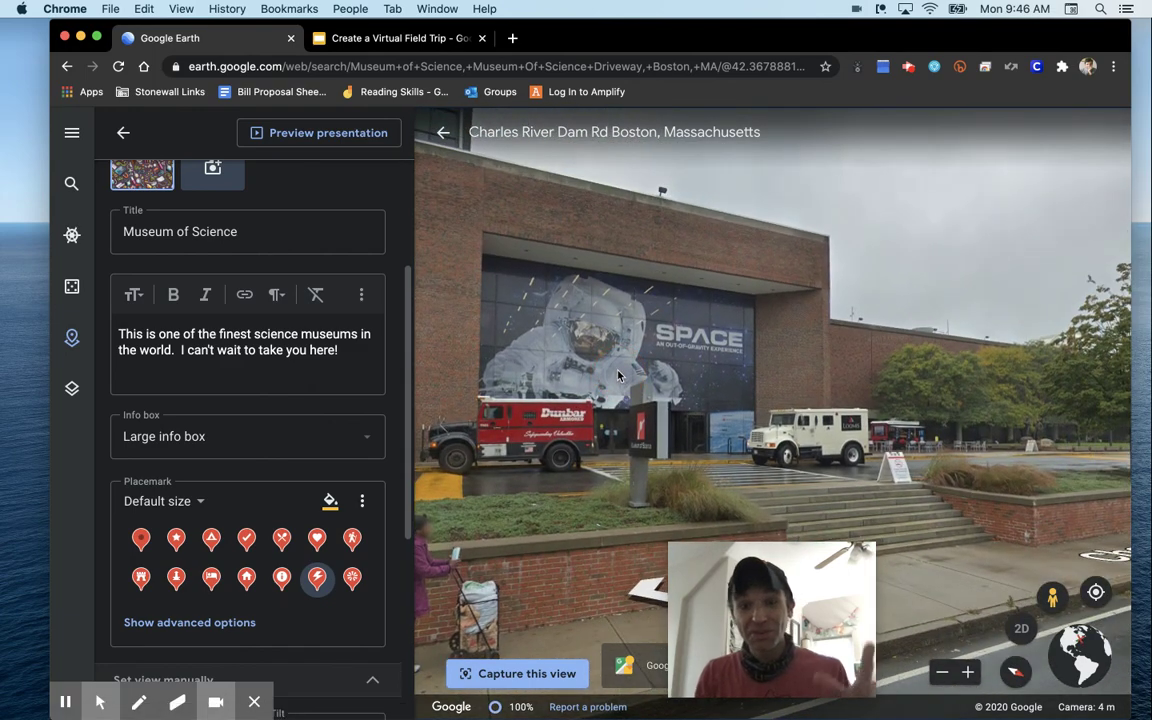
left_click(890, 397)
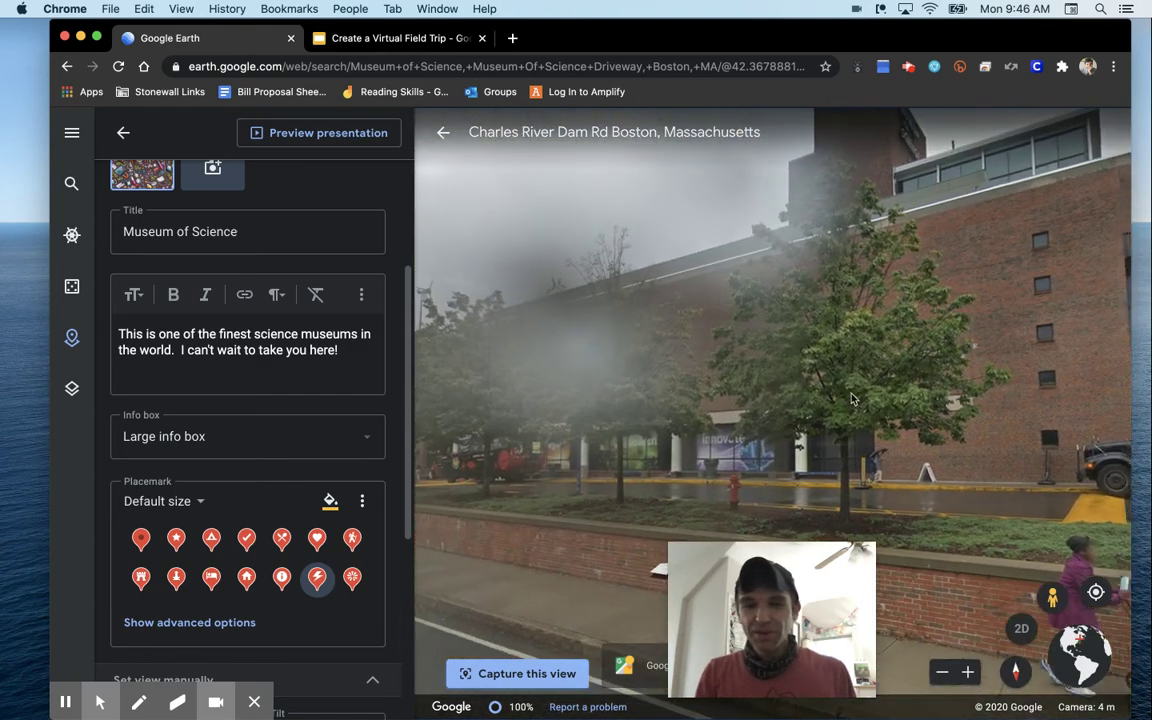
Step: Face the museum facade, capture it as the placemark's view, and return to Boston Vacation
left_click_drag(851, 399, 878, 439)
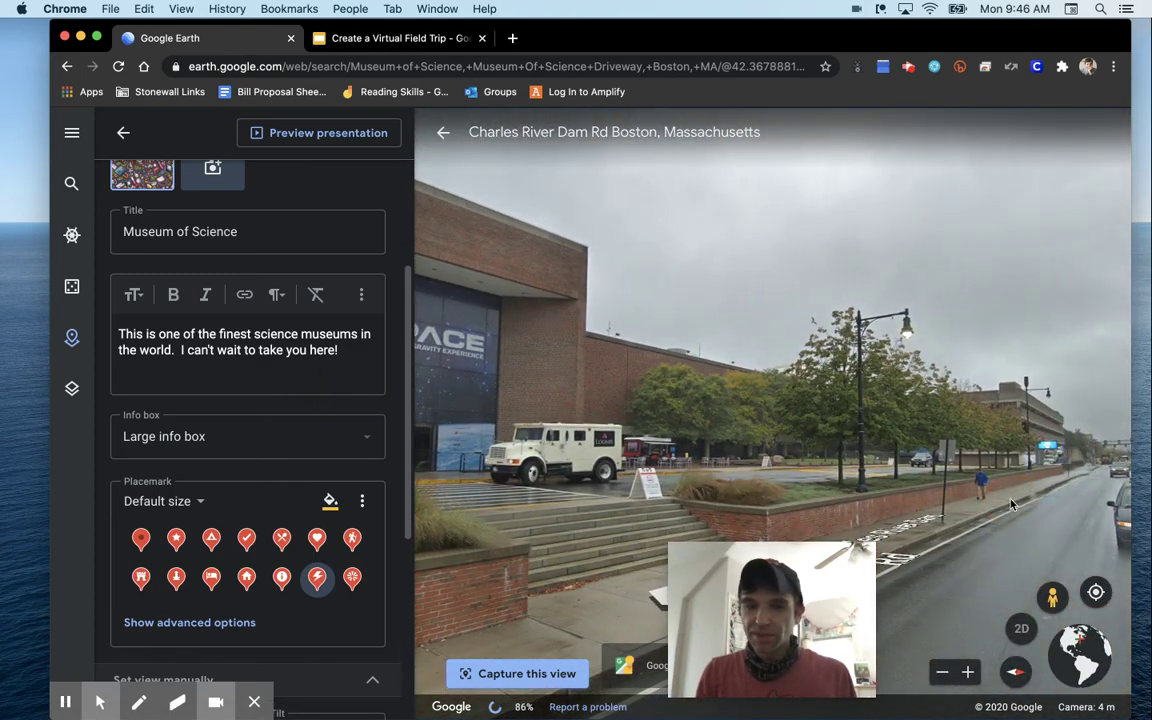
left_click(1010, 505)
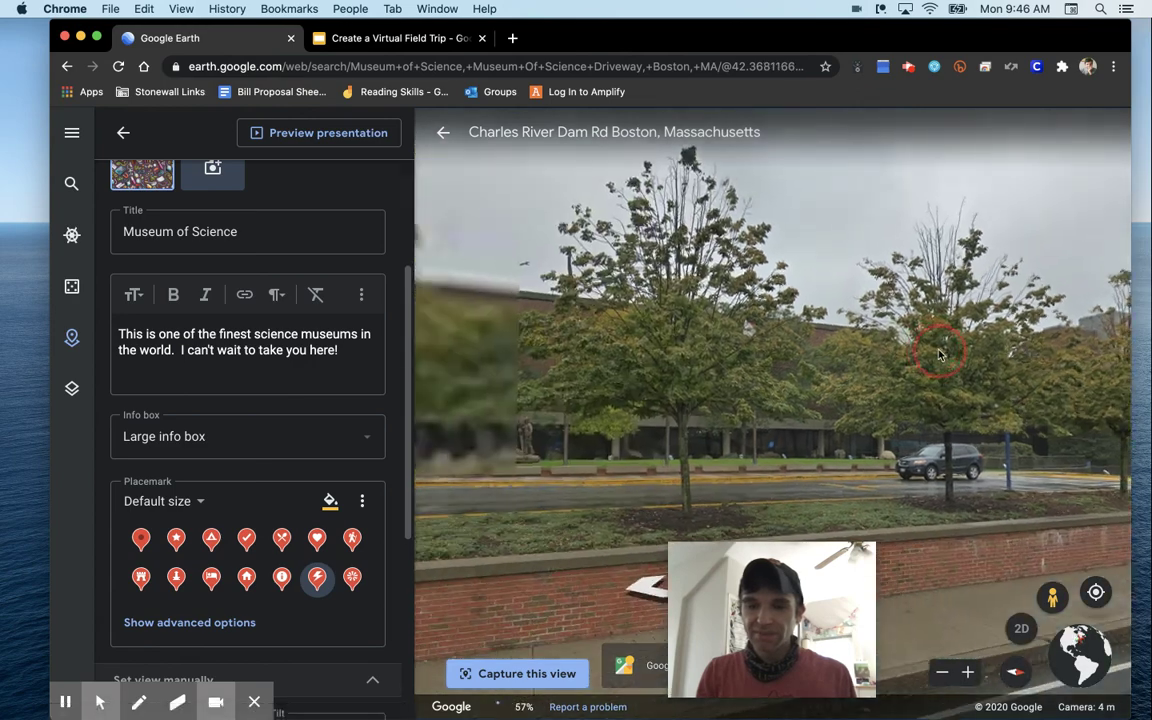
left_click(776, 390)
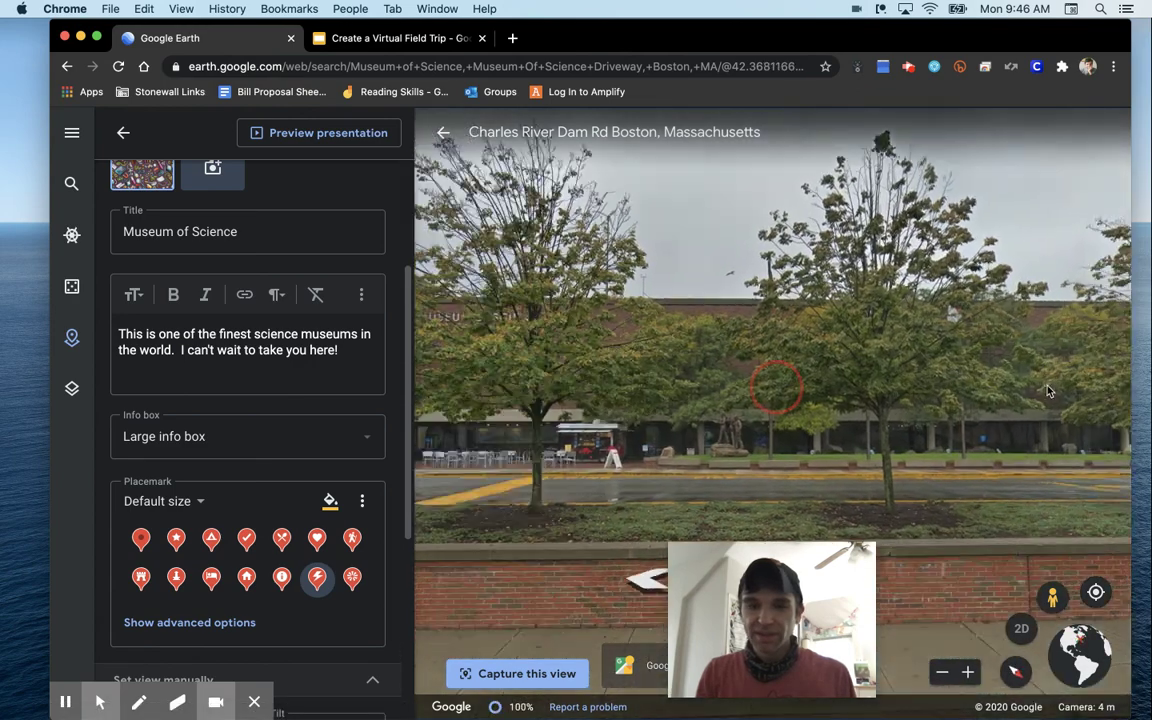
left_click(1036, 379)
left_click(668, 437)
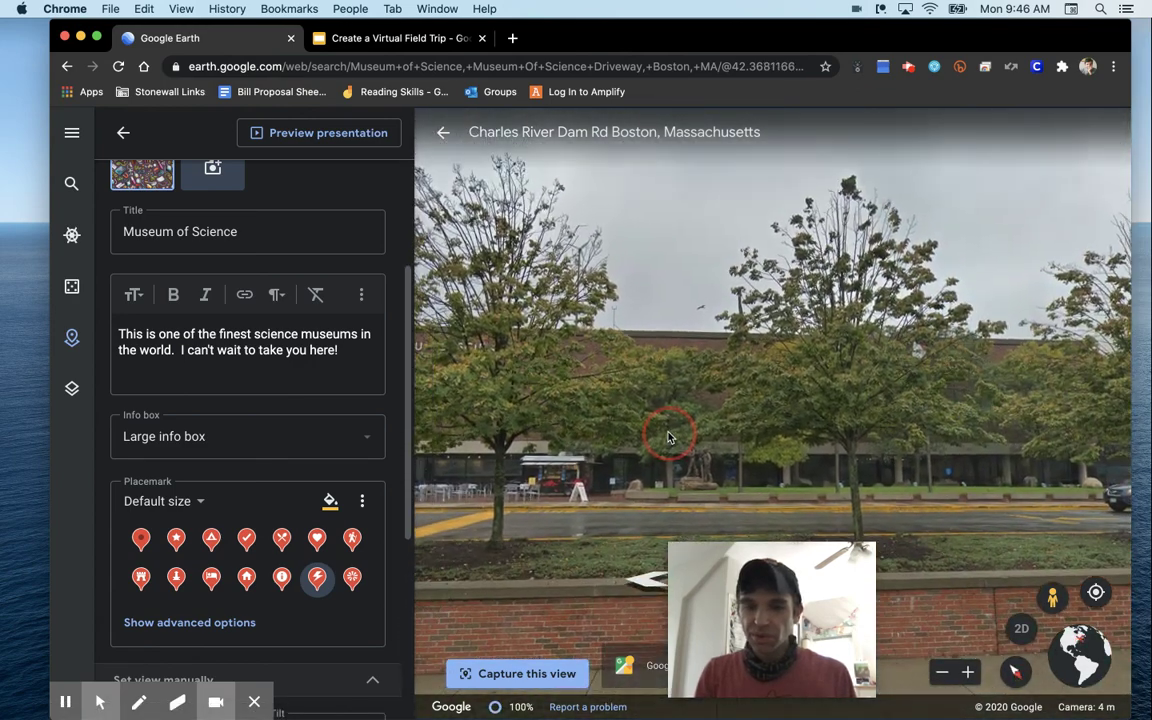
left_click(538, 673)
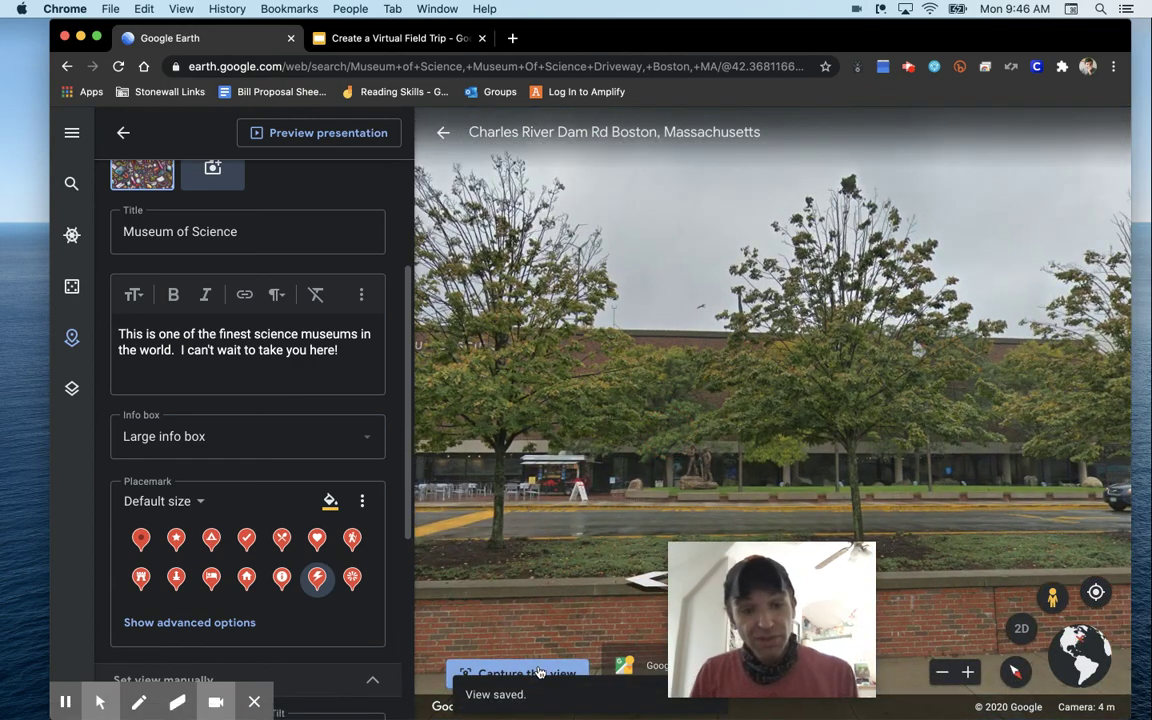
scroll(128, 478, "down", 5)
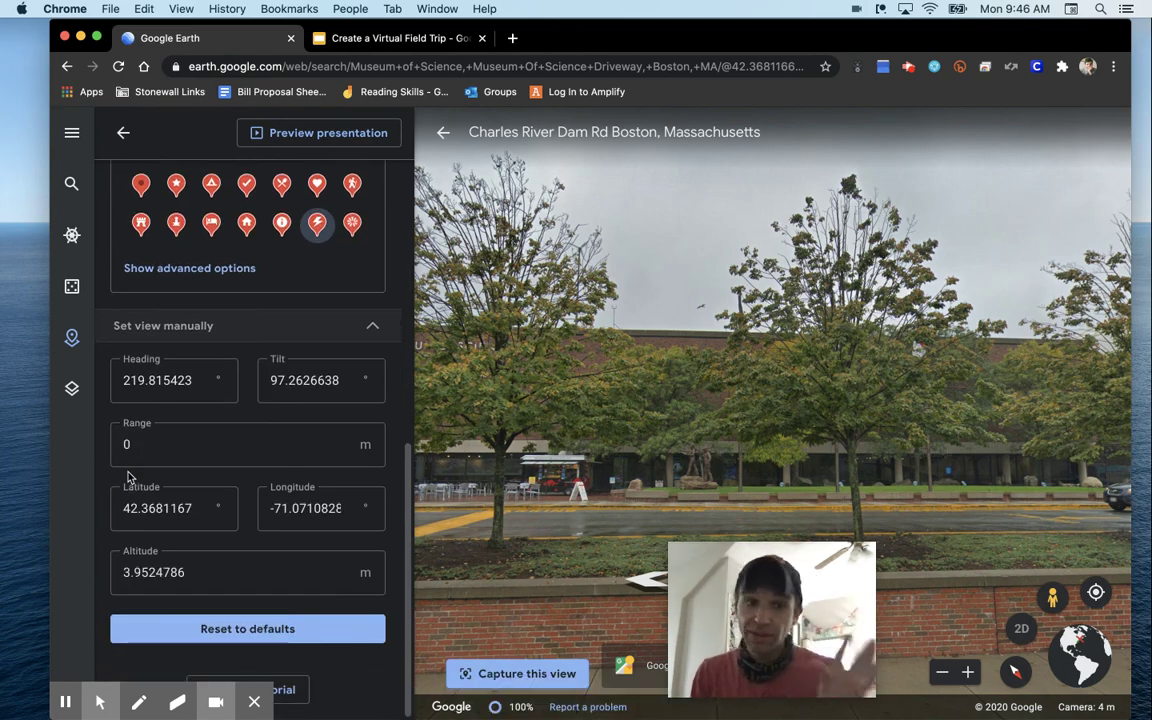
left_click(122, 133)
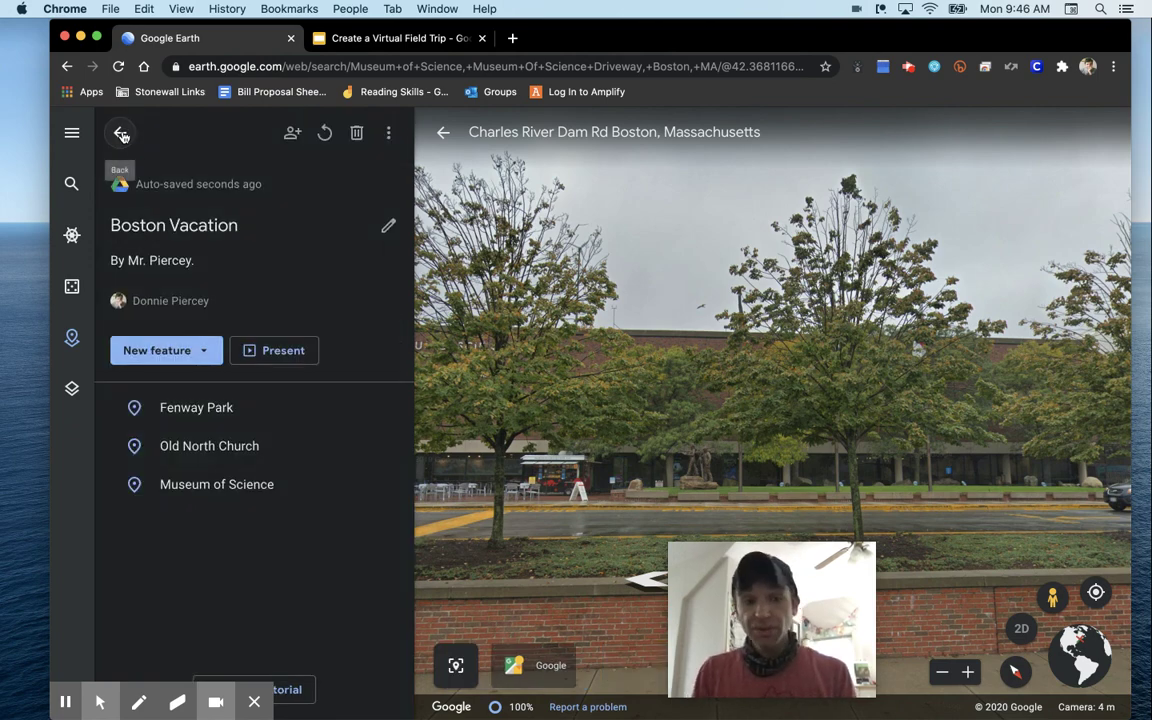
Step: Add a new fullscreen slide titled Boston Vacation with a short description
left_click(150, 351)
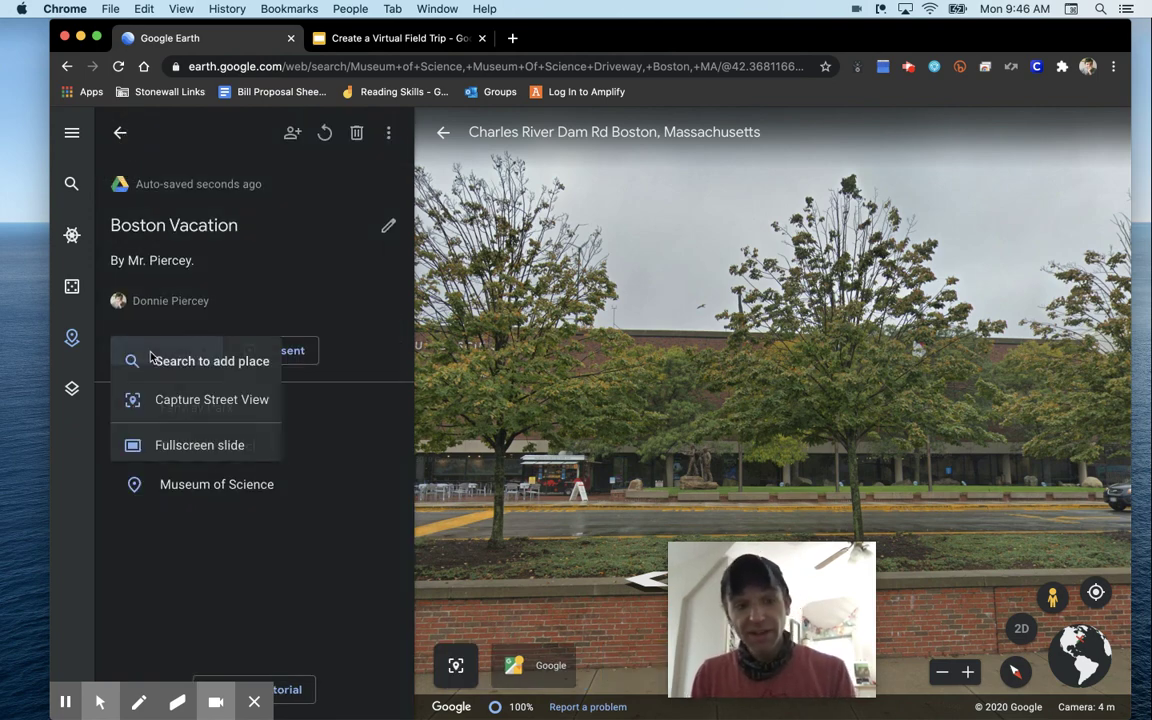
left_click(197, 449)
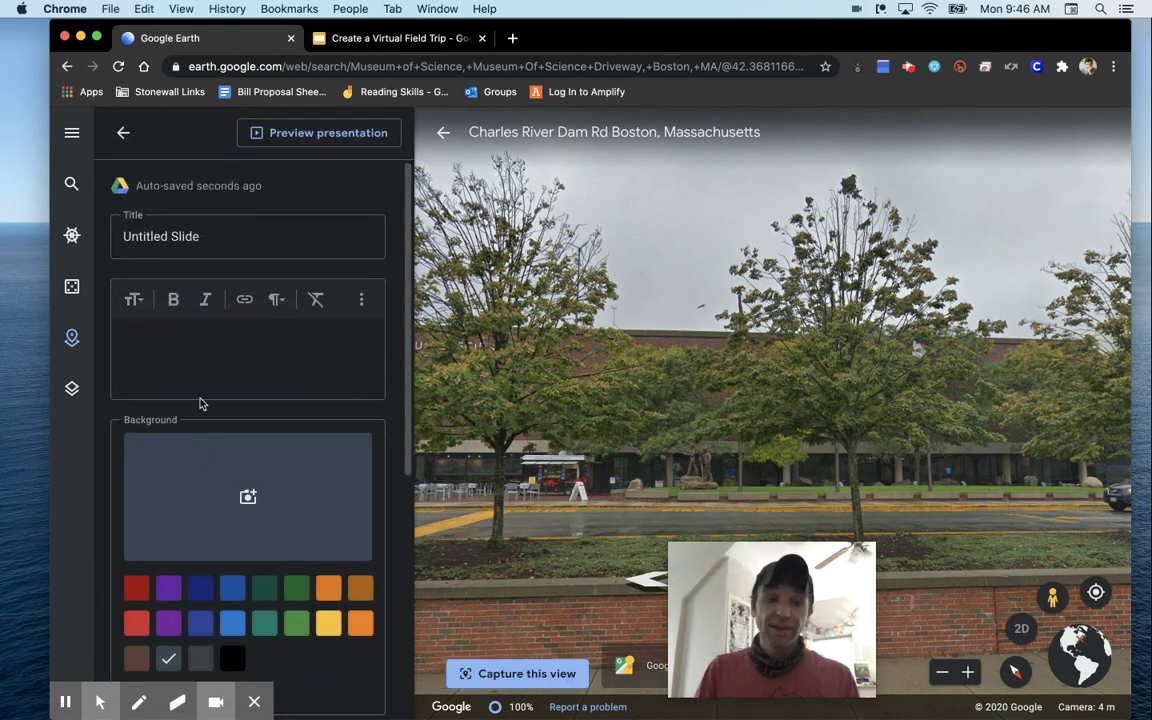
left_click(209, 238)
type("Boston Vacation")
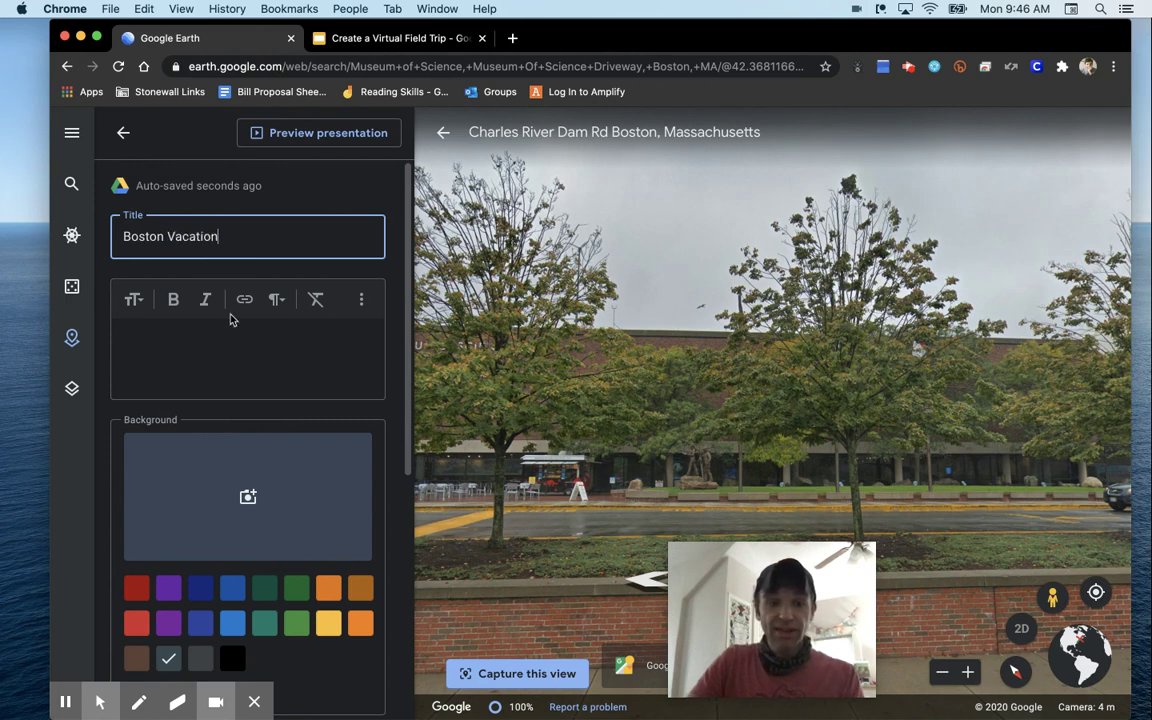
left_click(237, 337)
type("I can't wait to take you here!")
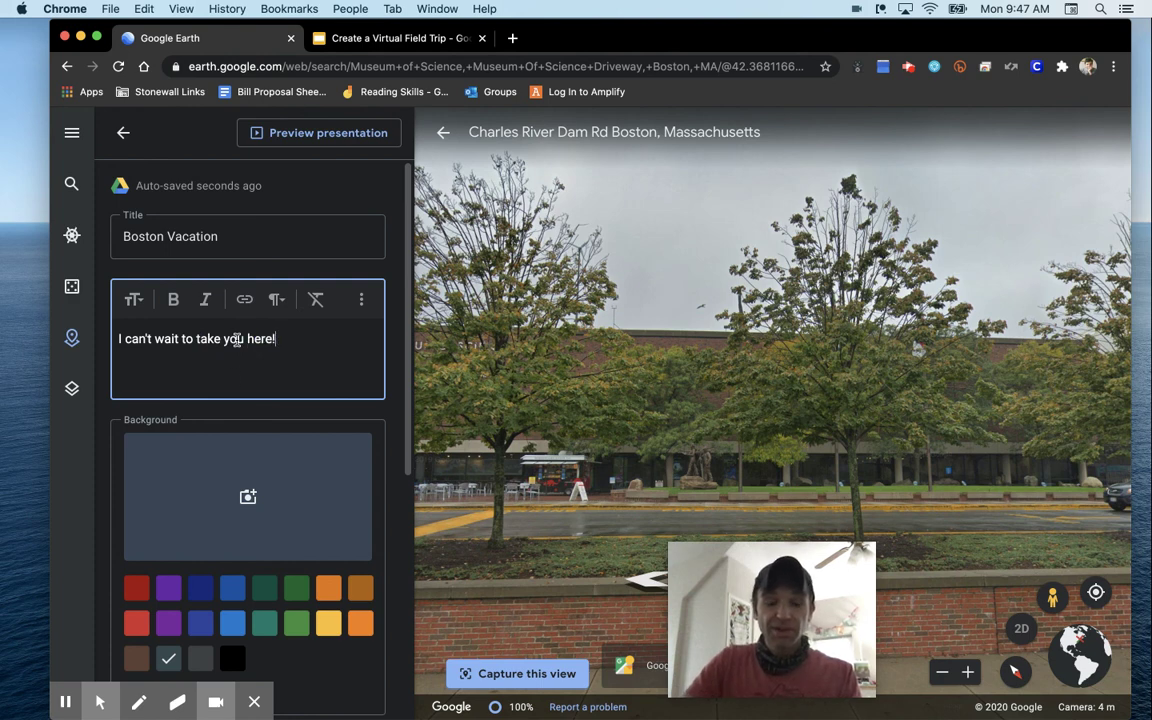
Step: Set the slide background to the first skyline photo from a 'boston massachusetts' image search
left_click(248, 494)
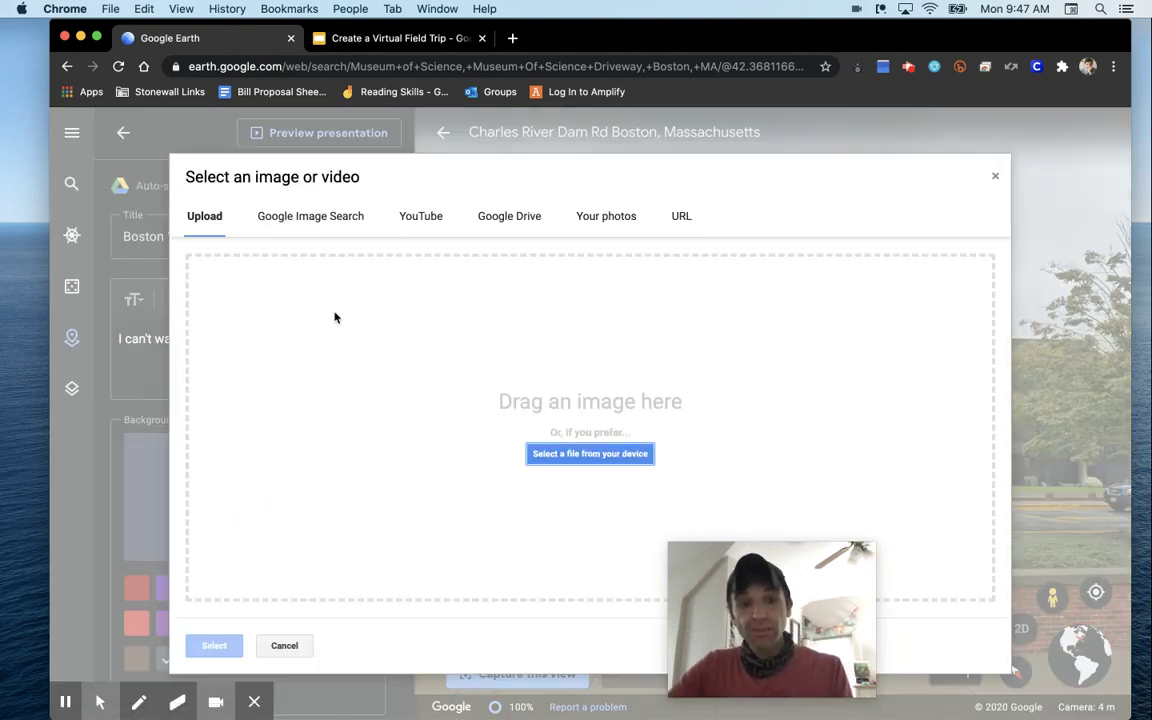
left_click(331, 217)
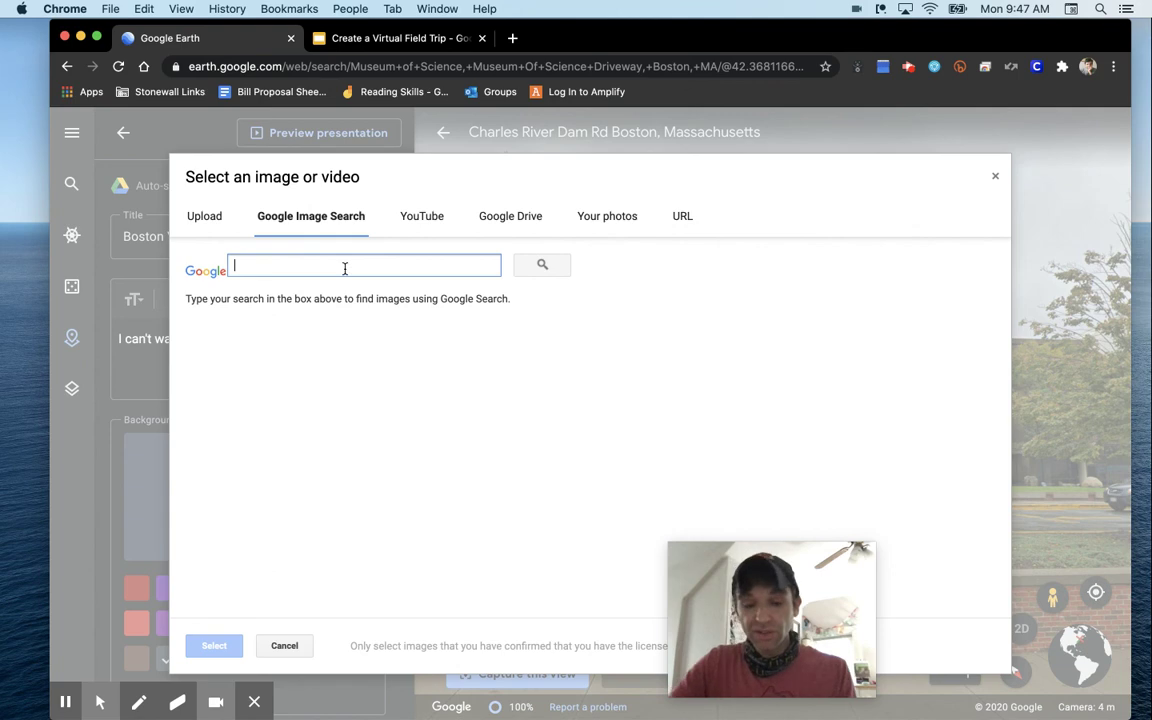
type("boston massachusett")
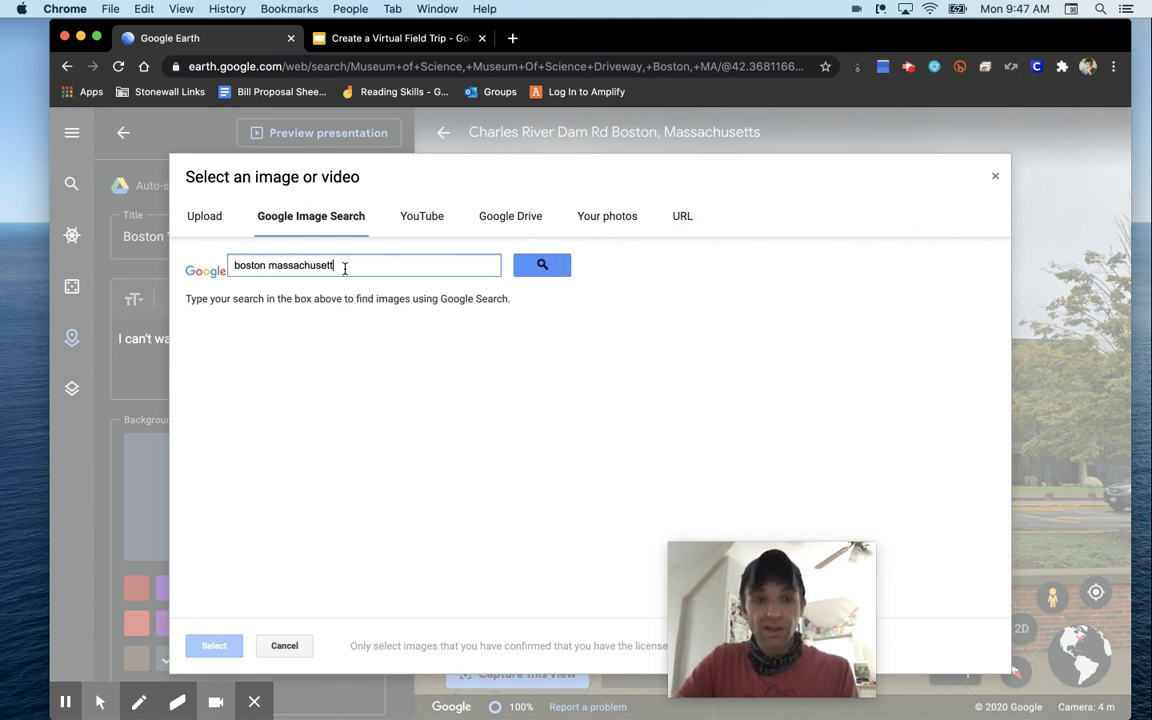
type("s")
key("Return")
left_click(240, 382)
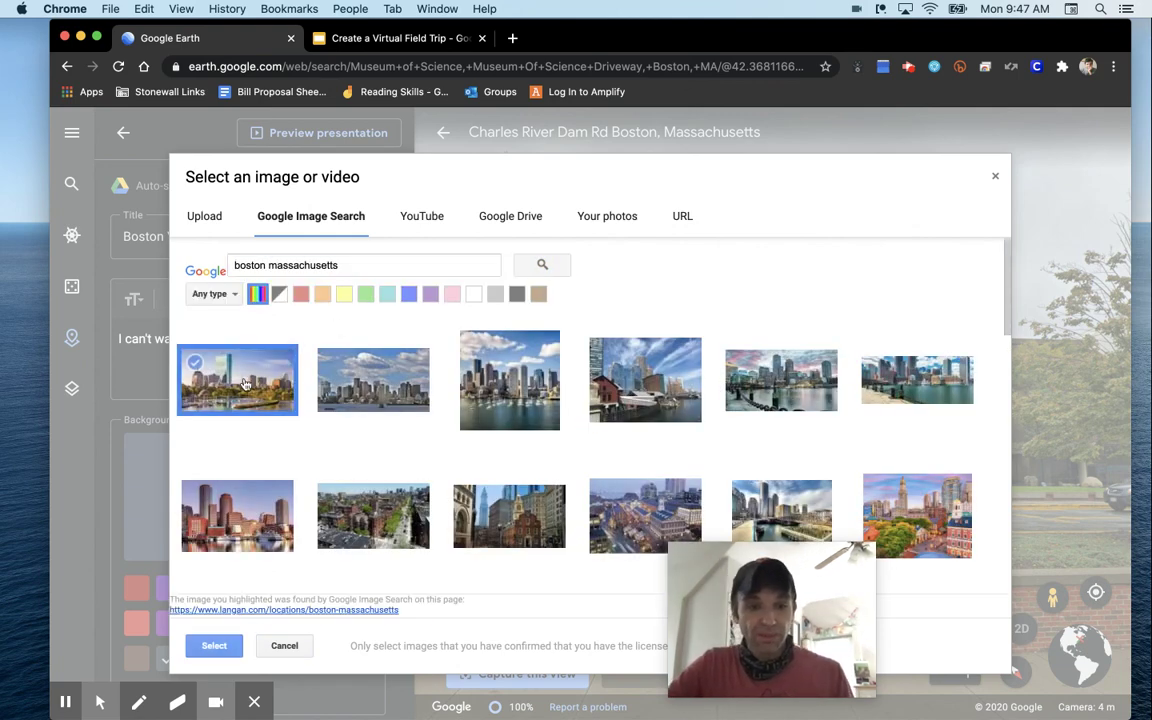
left_click(224, 644)
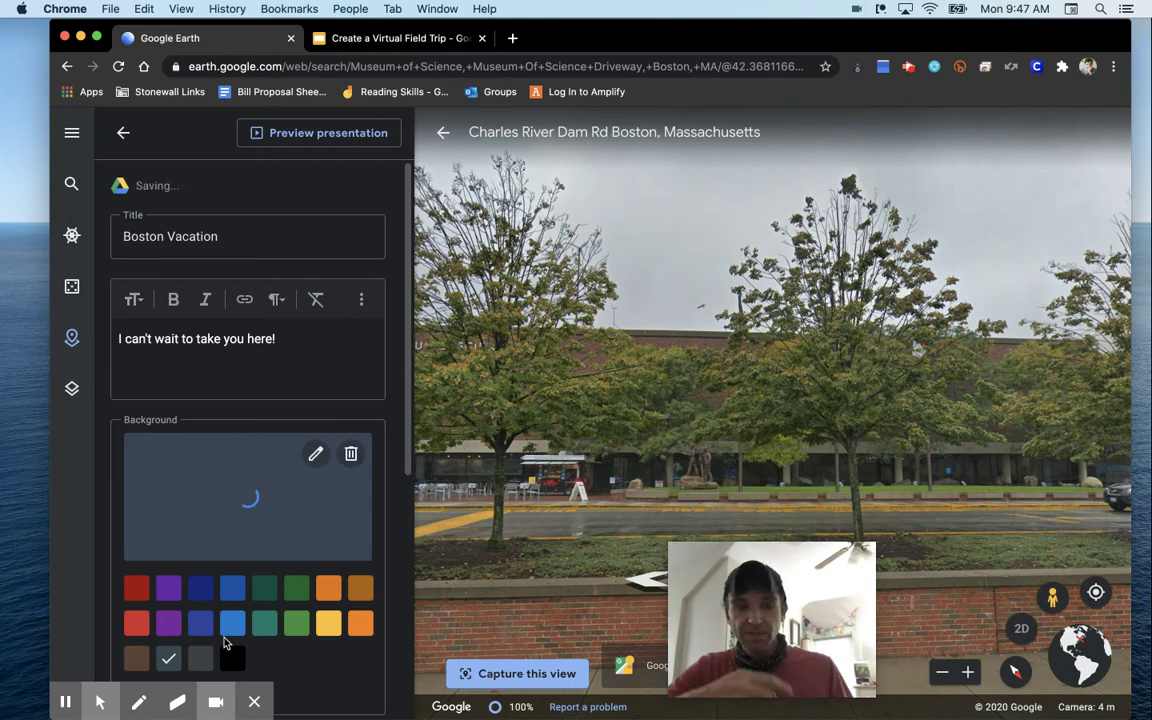
left_click(123, 145)
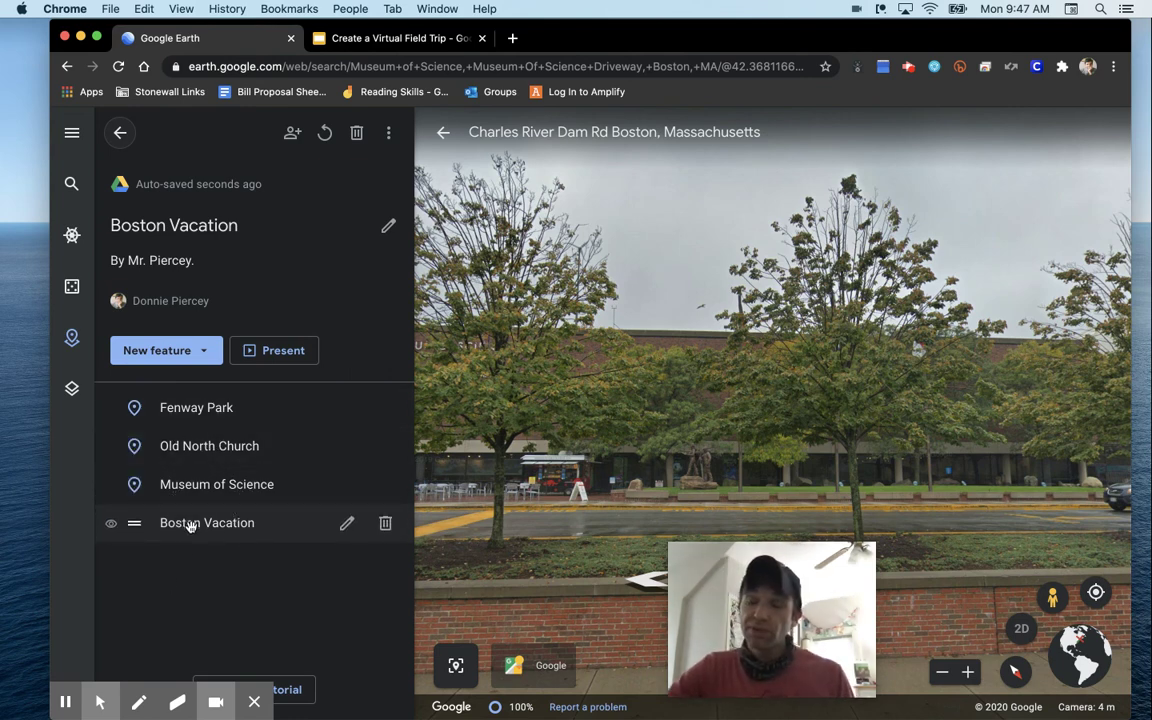
Step: Drag the Boston Vacation slide row above Fenway Park in the feature list
left_click_drag(190, 527, 255, 401)
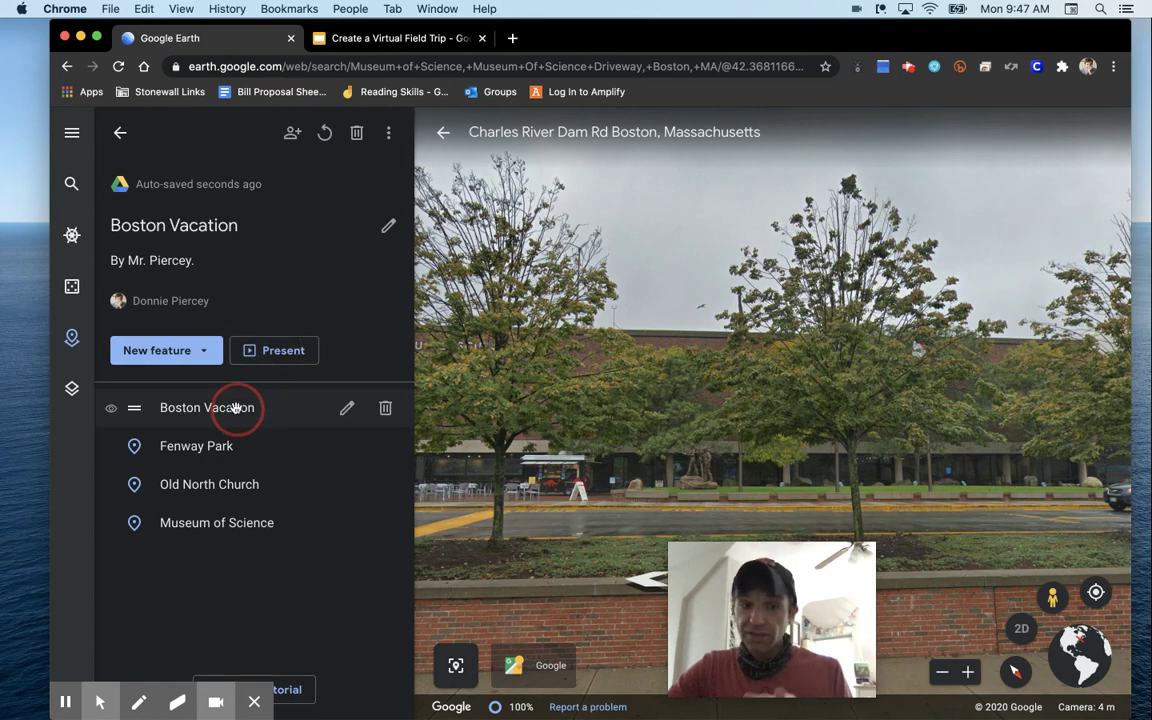
Step: Present full screen through Fenway Park, Old North Church and Museum of Science, then exit full screen
left_click(292, 352)
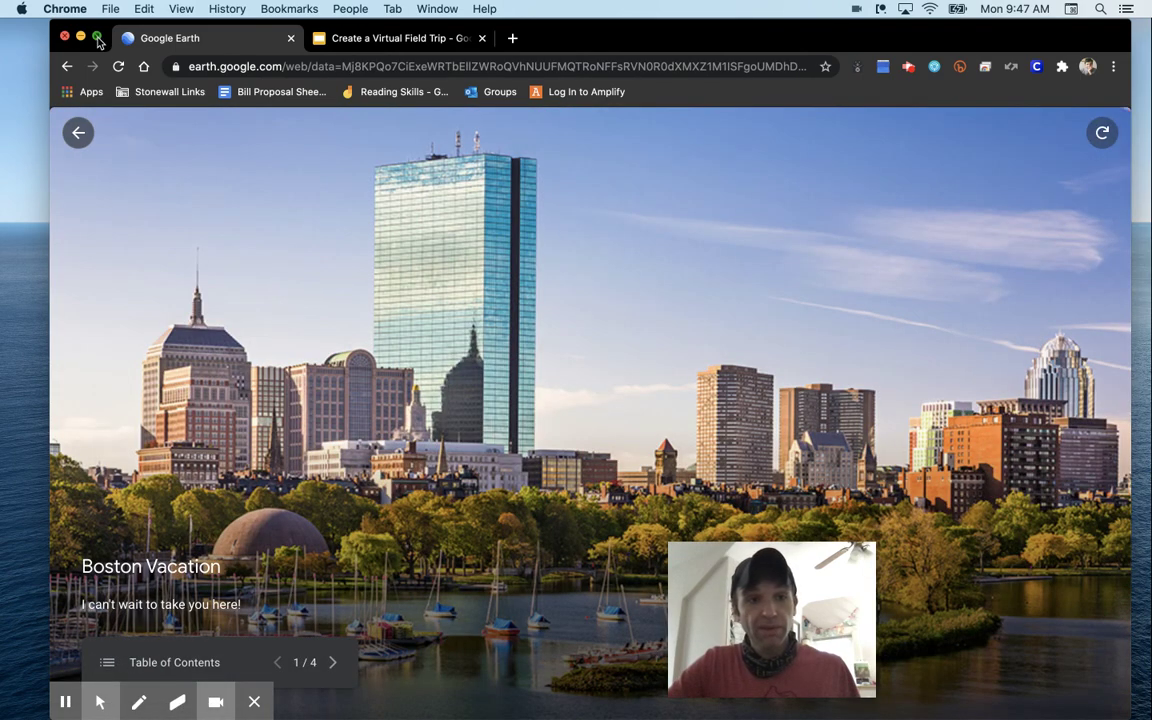
left_click(97, 38)
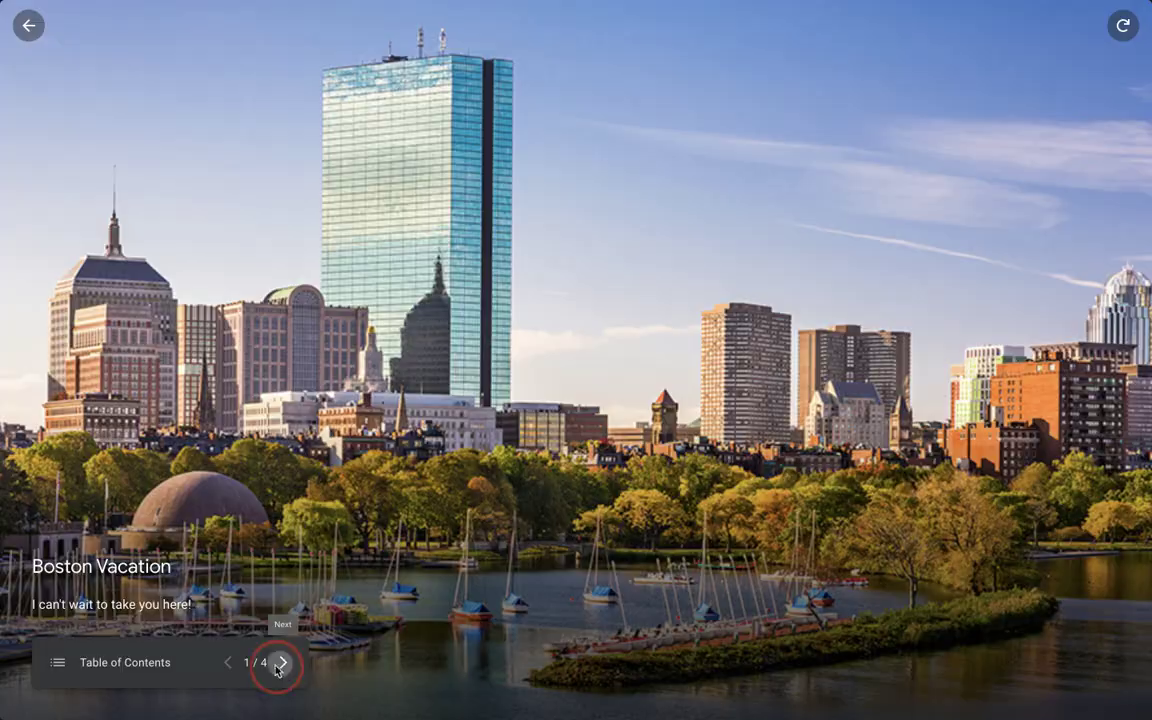
left_click(279, 666)
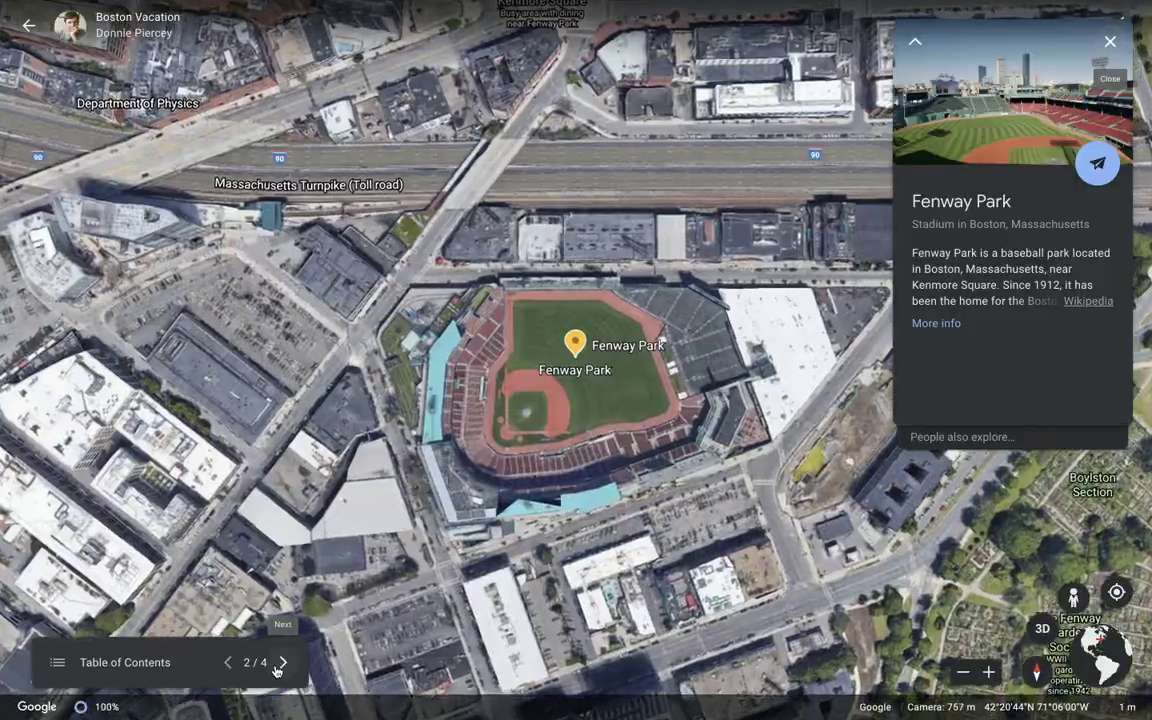
left_click(279, 667)
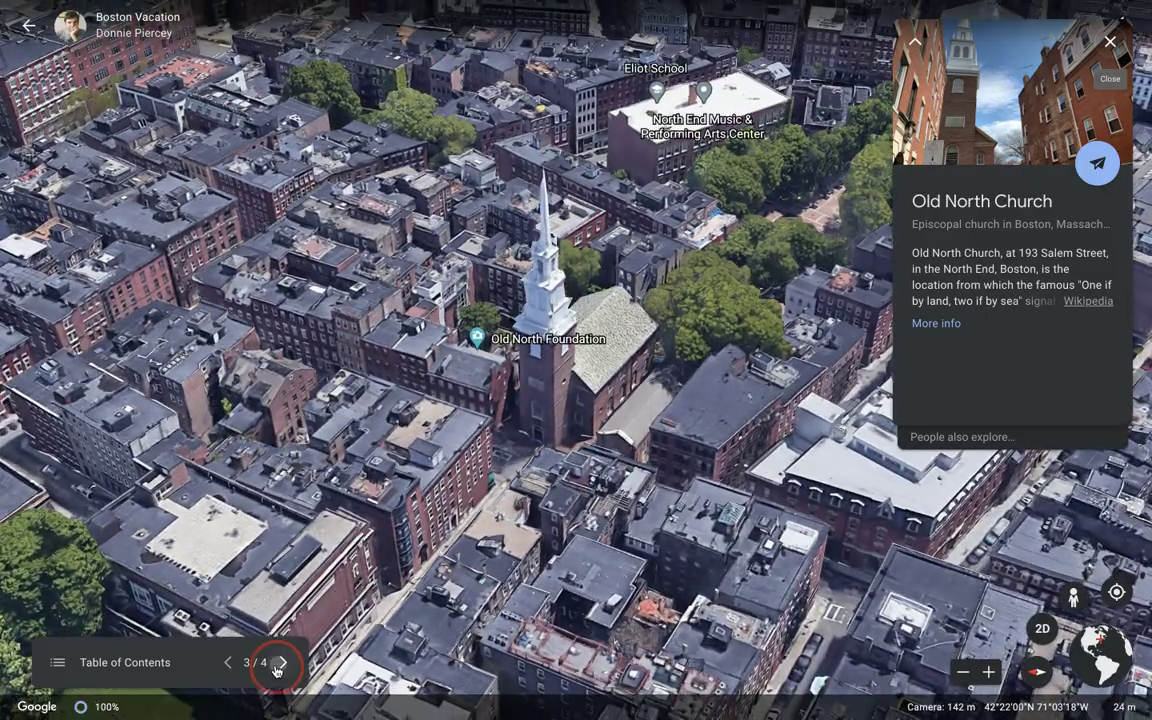
left_click(280, 664)
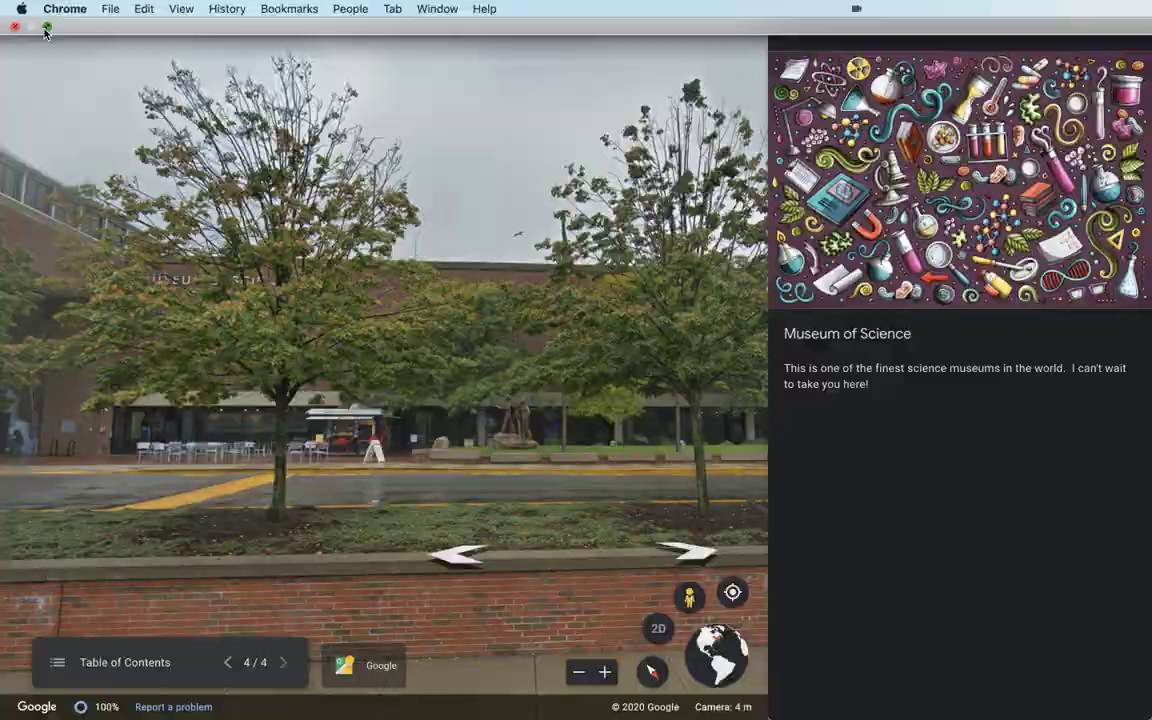
left_click(42, 27)
Step: Leave the Boston Vacation presentation and open The Big Game from the Projects list
left_click(75, 130)
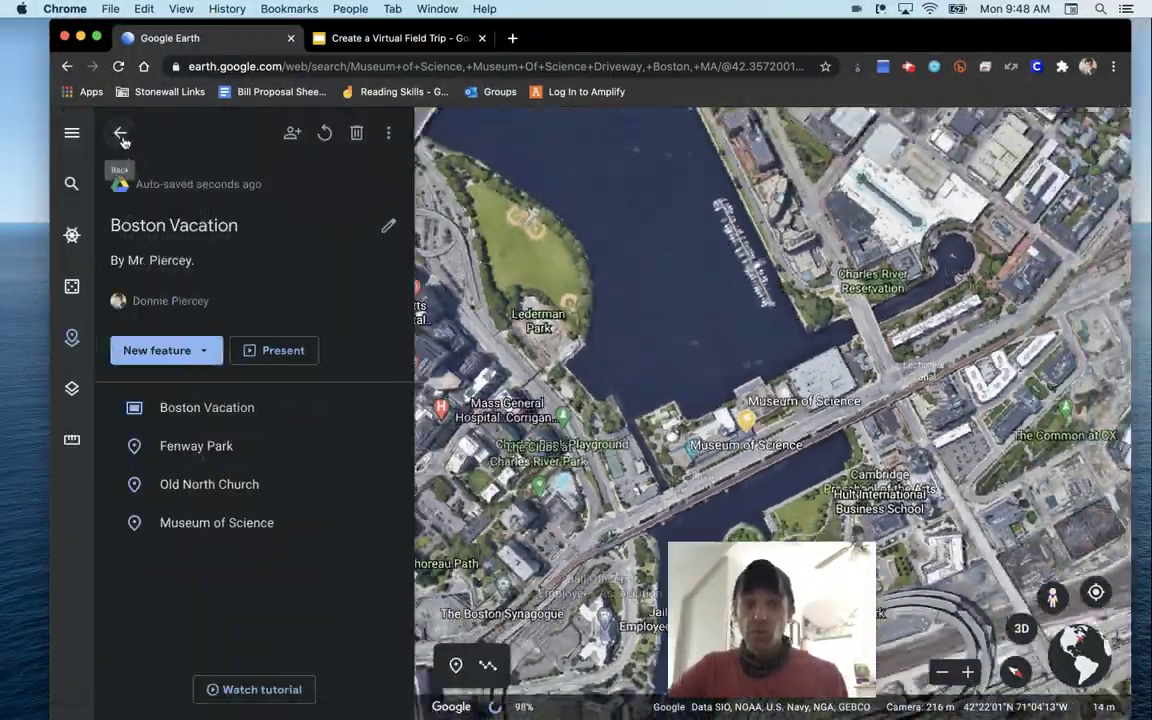
left_click(120, 134)
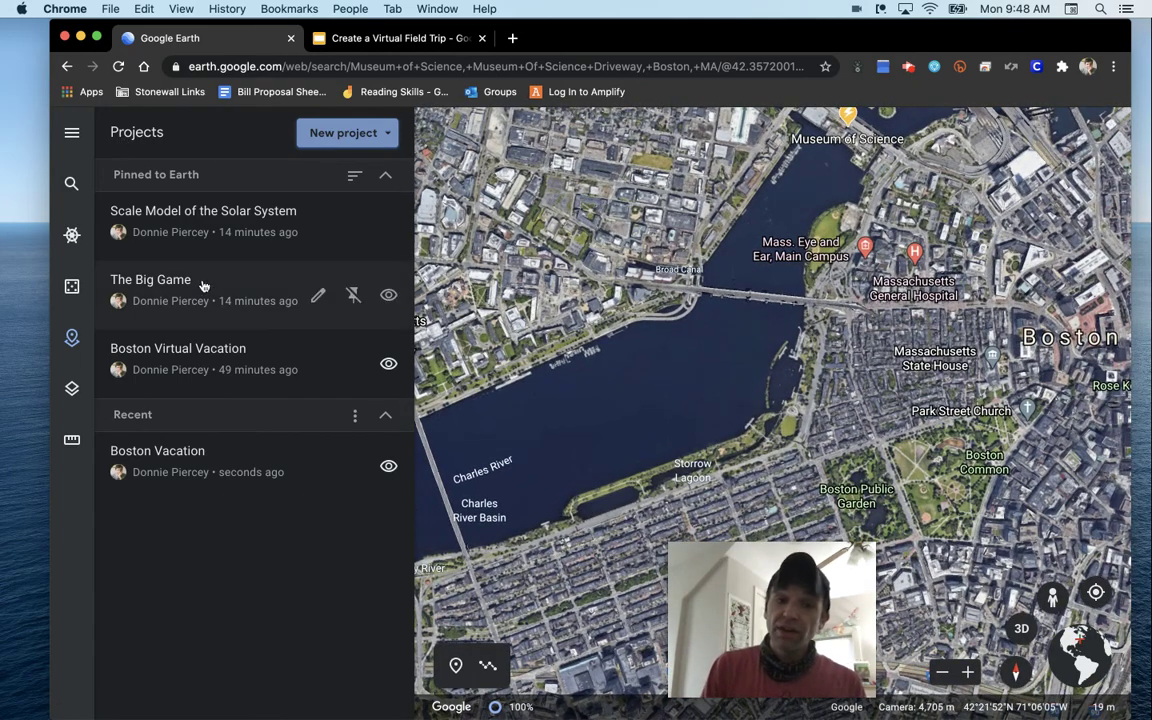
left_click_drag(692, 563, 952, 580)
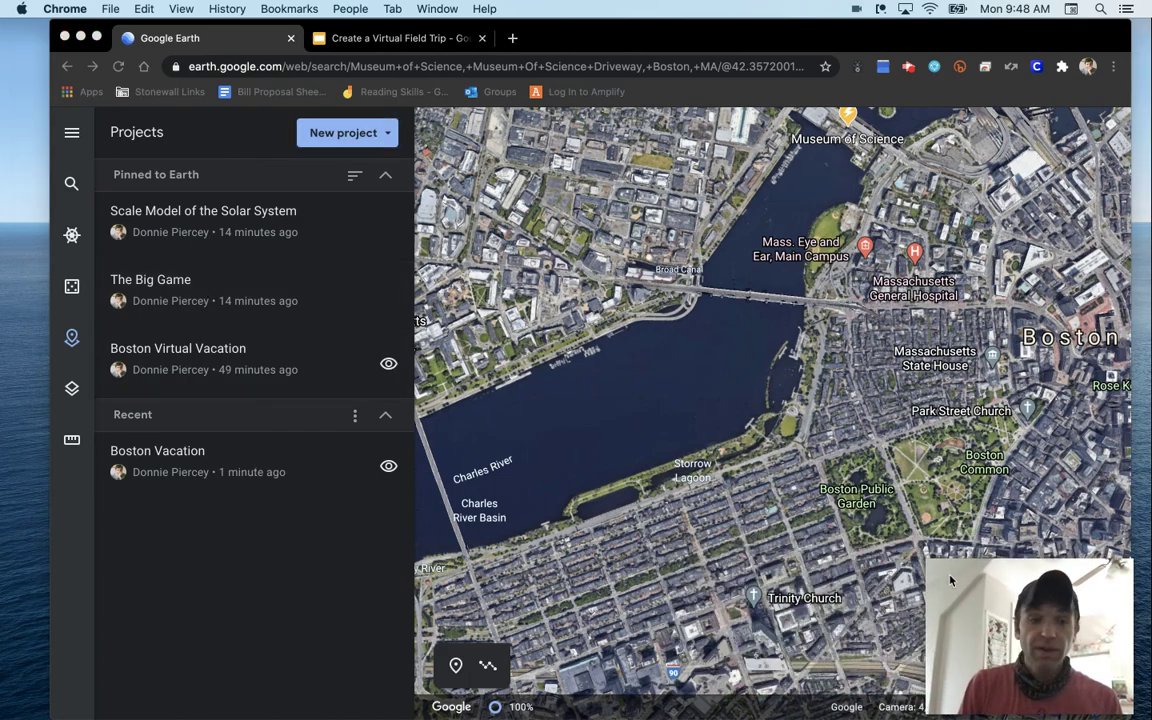
left_click(178, 300)
left_click(170, 289)
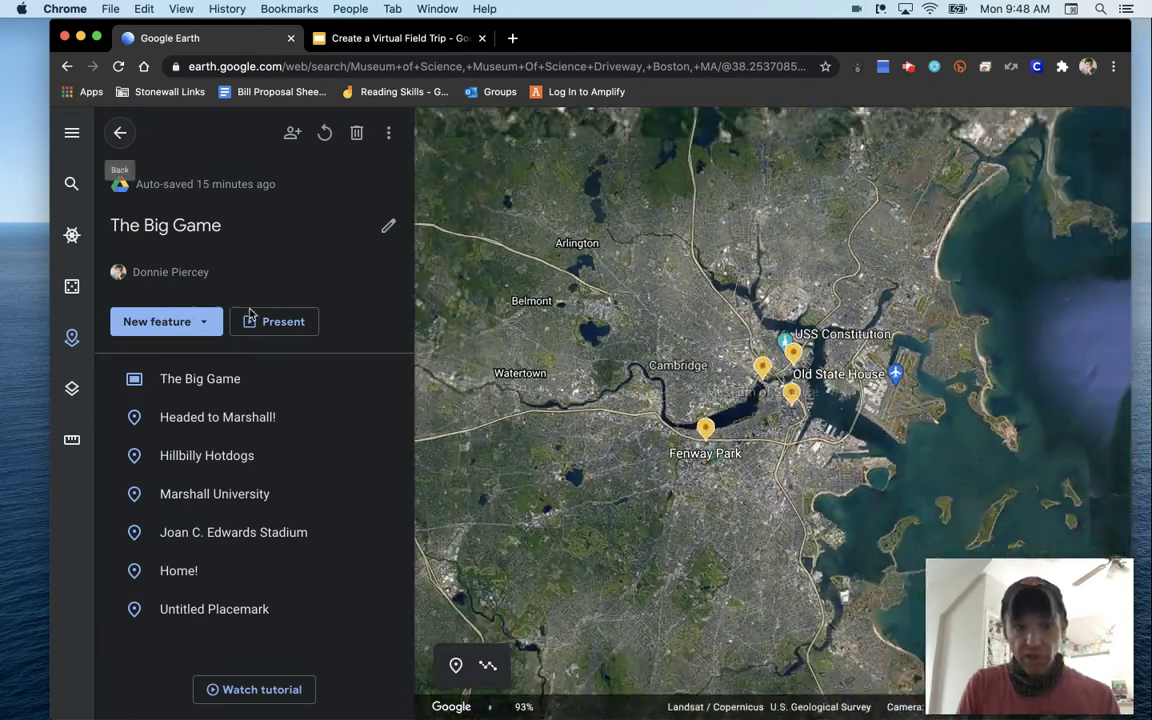
Step: Present The Big Game past Headed to Marshall! and Hillbilly Hotdogs to Marshall University
left_click(265, 321)
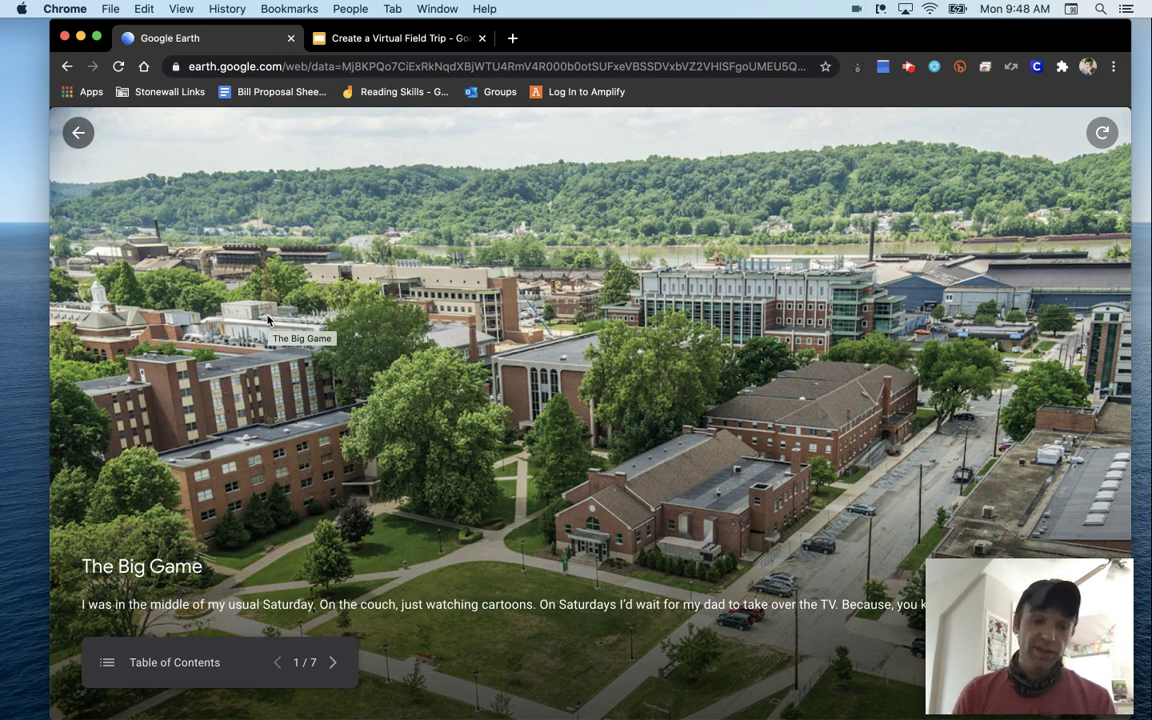
left_click(333, 663)
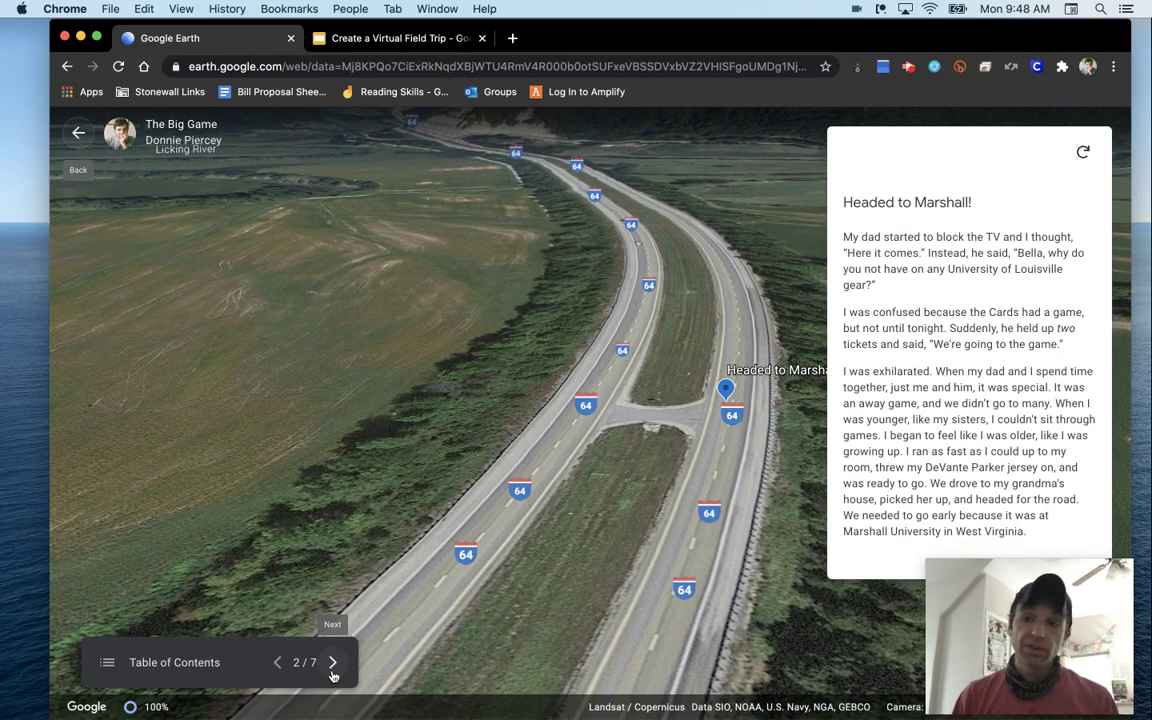
left_click(333, 663)
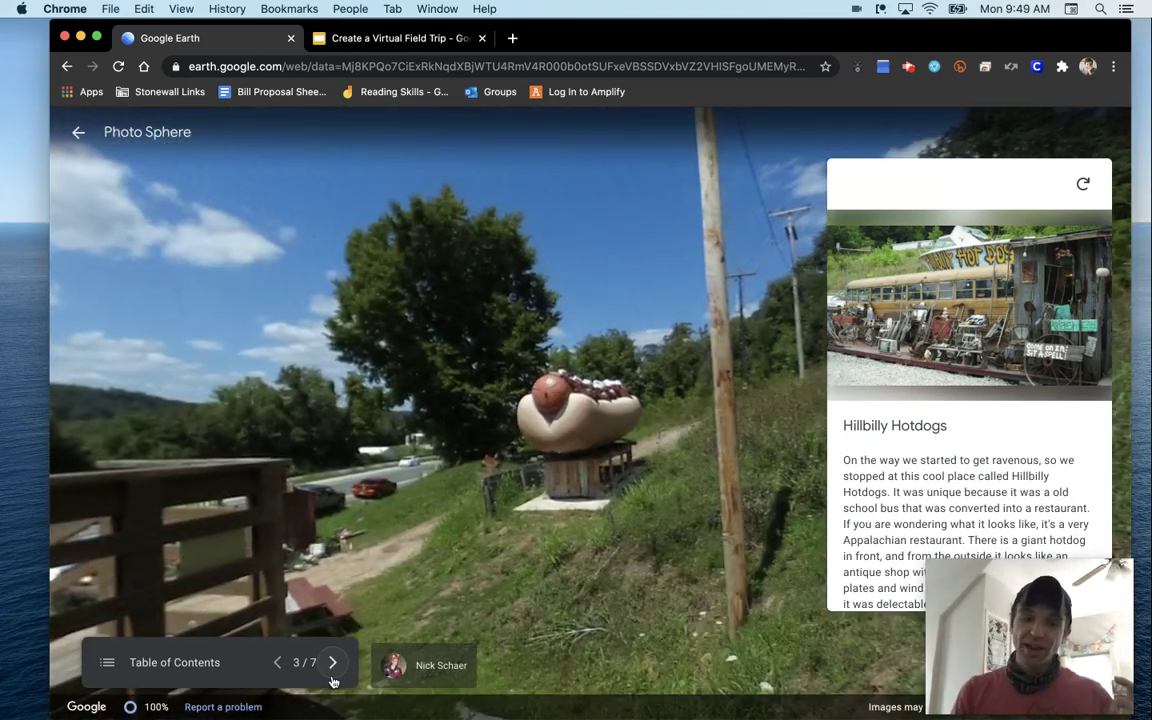
left_click_drag(296, 442, 414, 404)
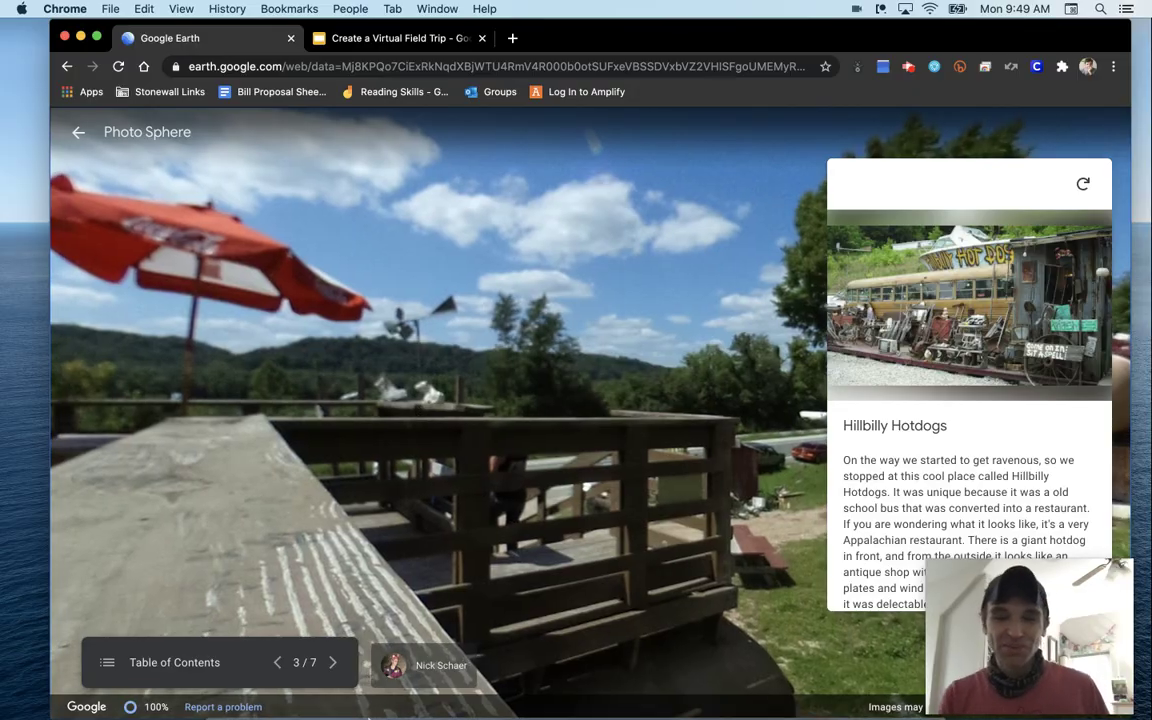
left_click(334, 661)
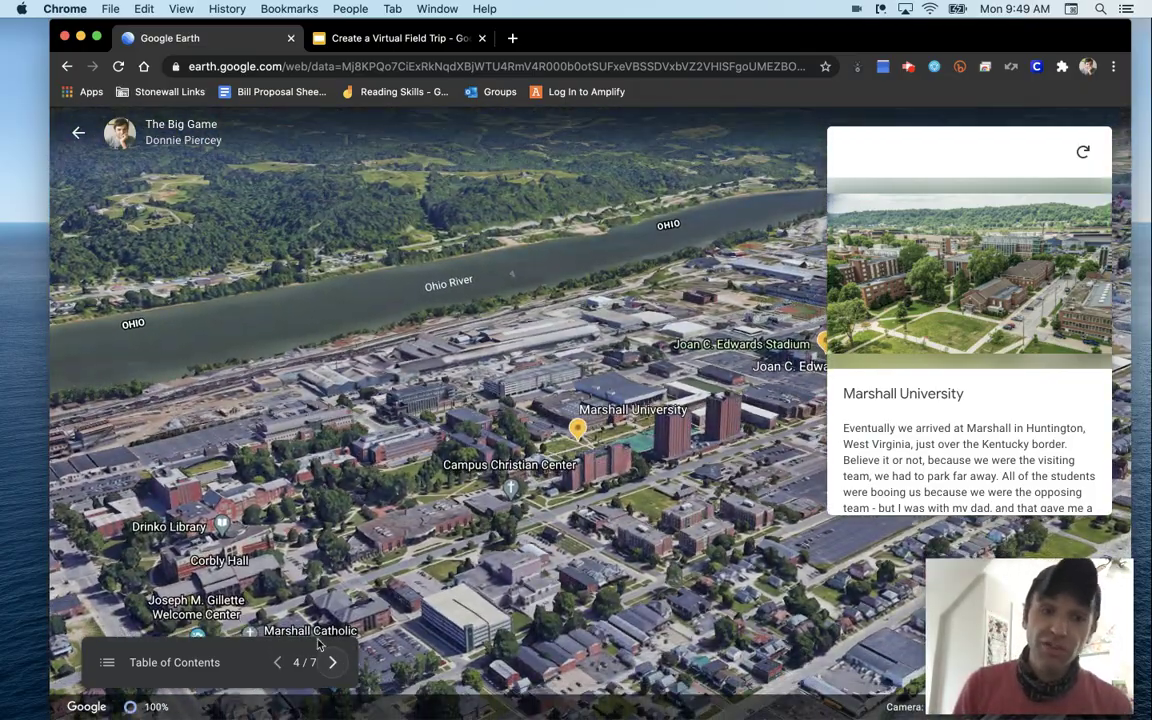
Step: Exit The Big Game, open Scale Model of the Solar System, and pan to show Pluto
left_click(80, 131)
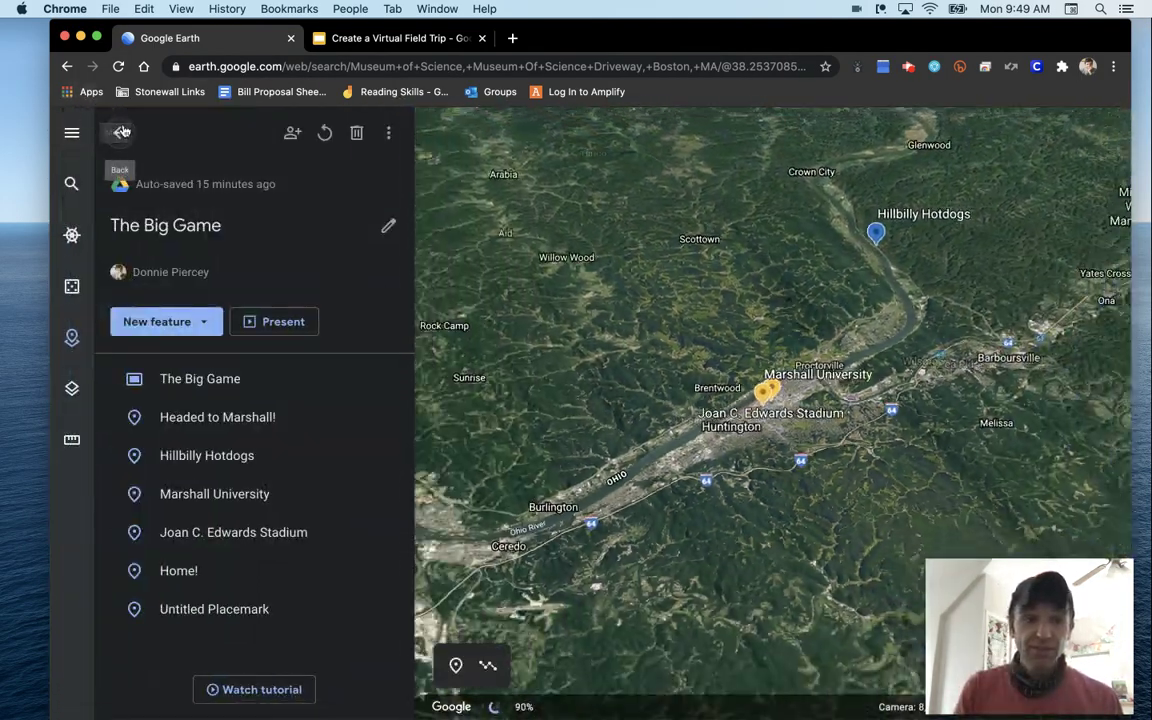
left_click(116, 132)
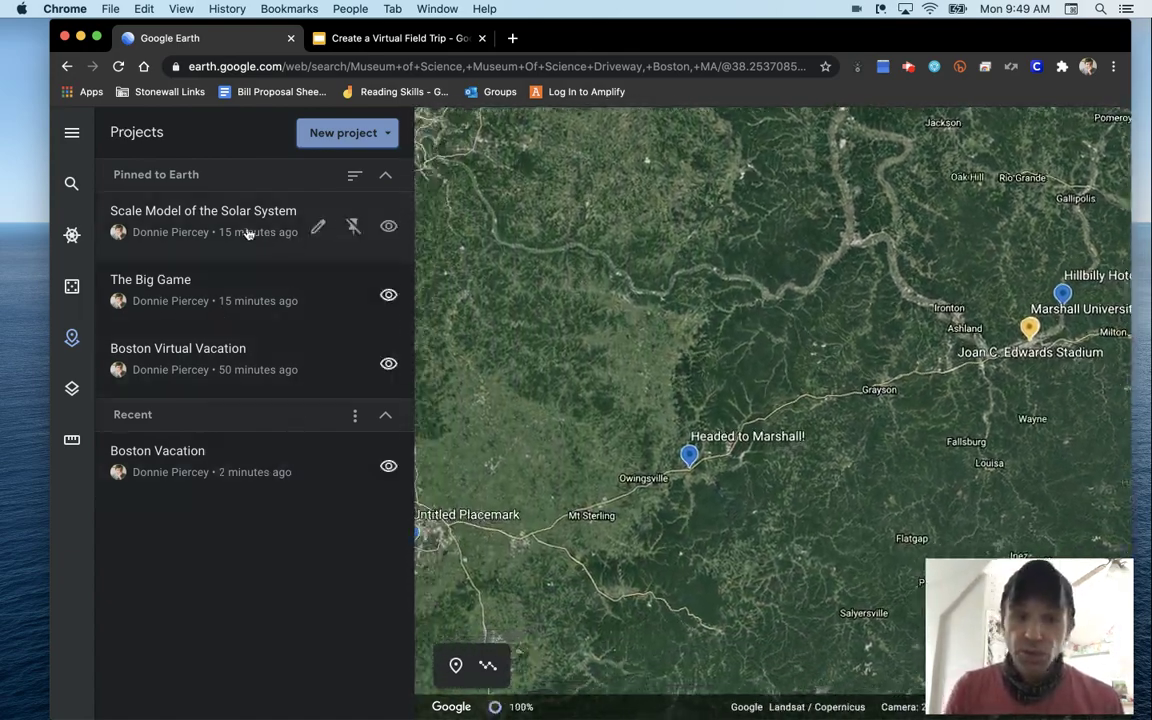
left_click(244, 231)
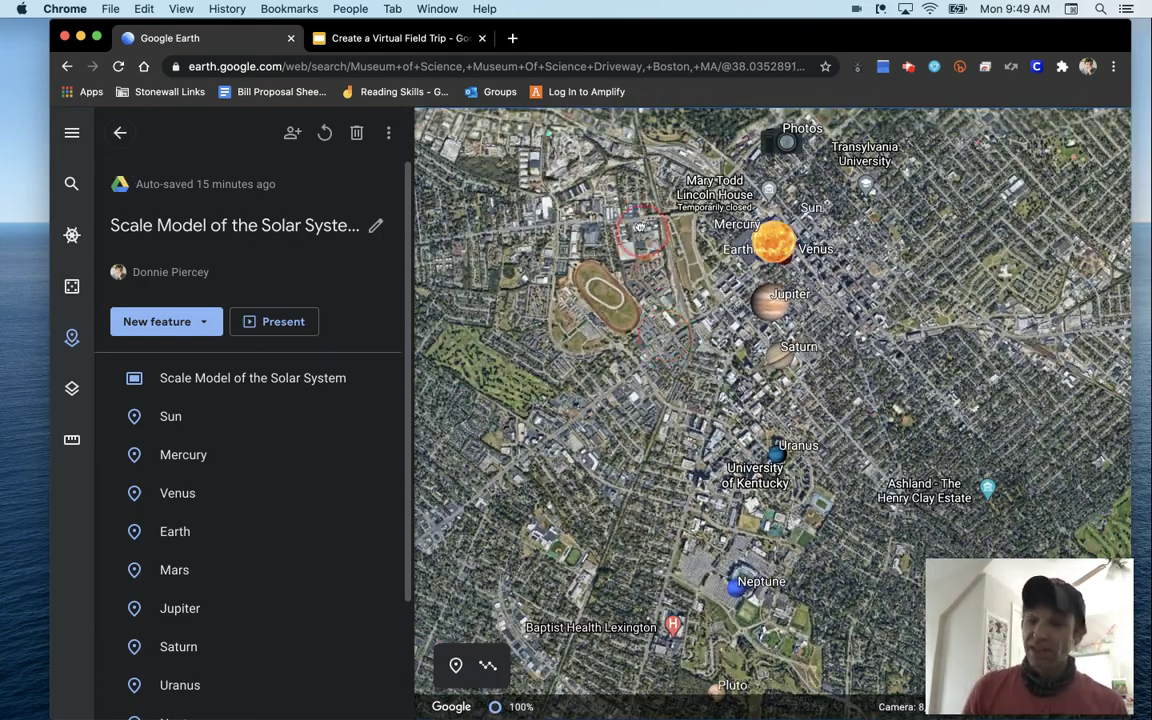
left_click_drag(644, 386, 636, 338)
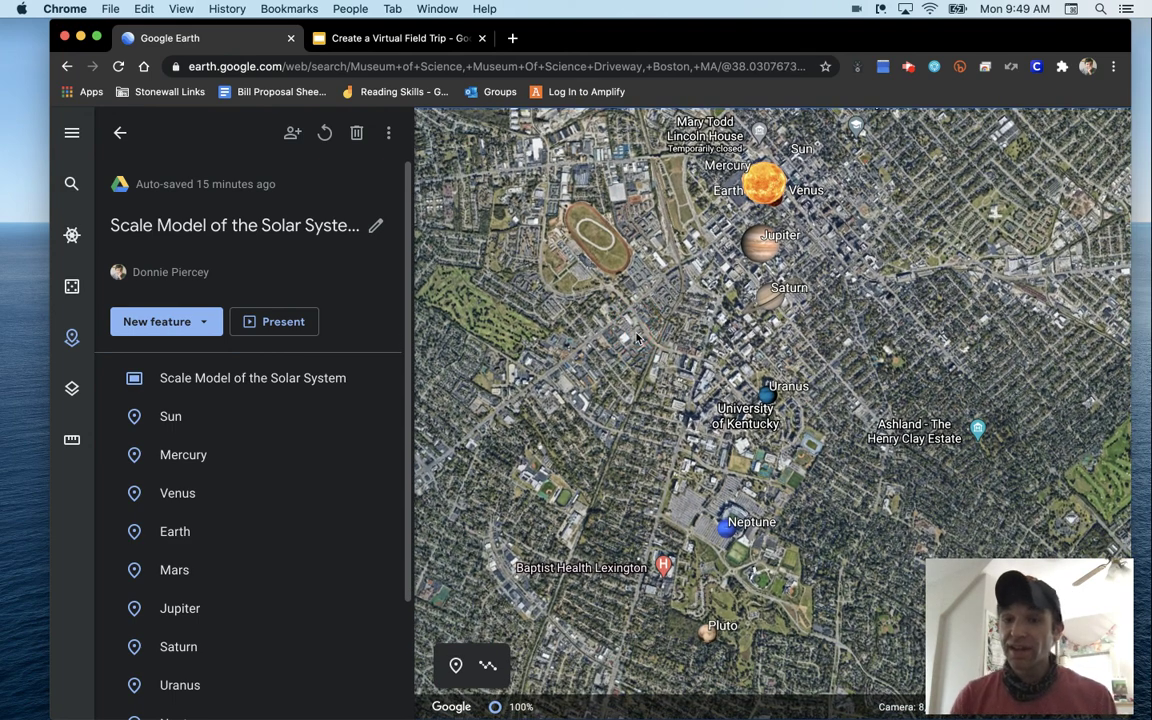